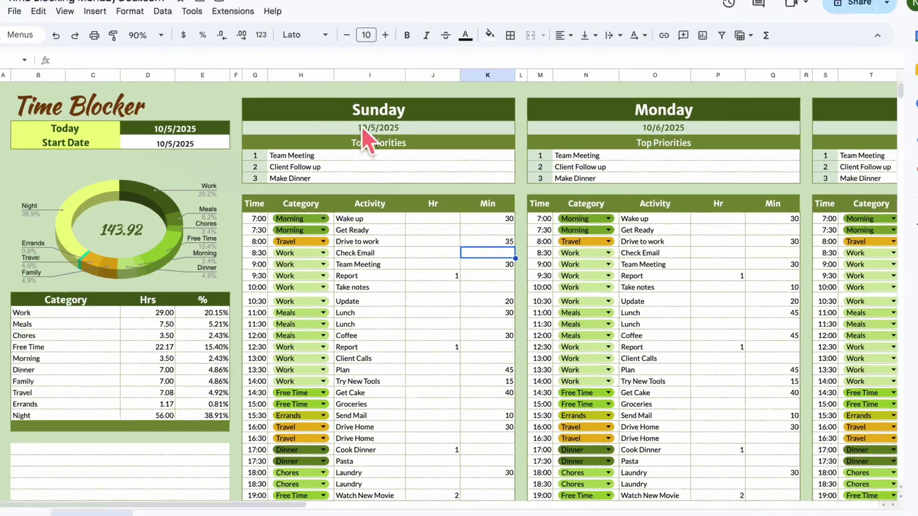
# Look across the weekday schedule blocks of the finished time blocker layout.
pyautogui.hscroll(8, 645, 129)
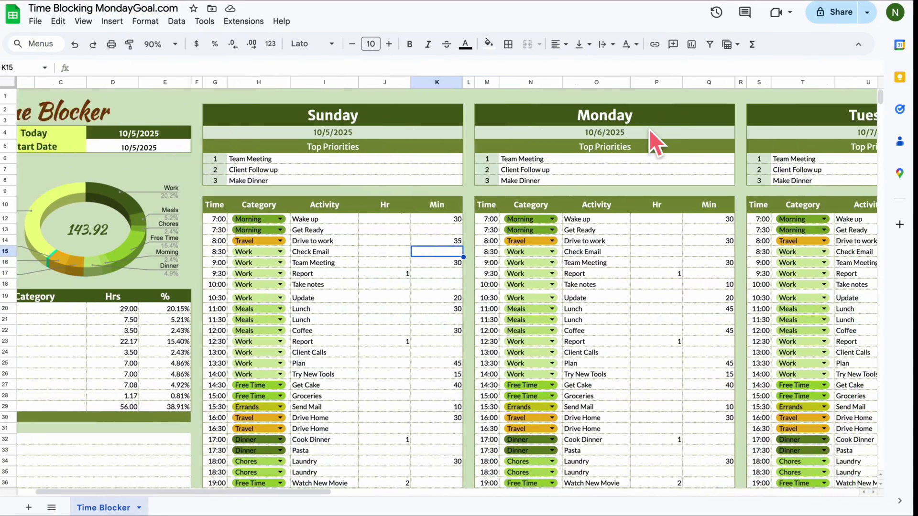
pyautogui.hscroll(10, 649, 129)
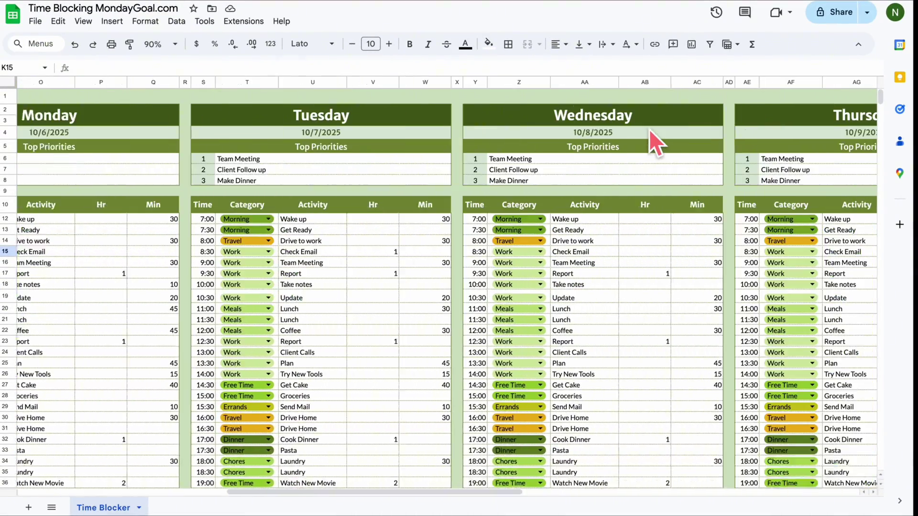
pyautogui.hscroll(-15, 649, 129)
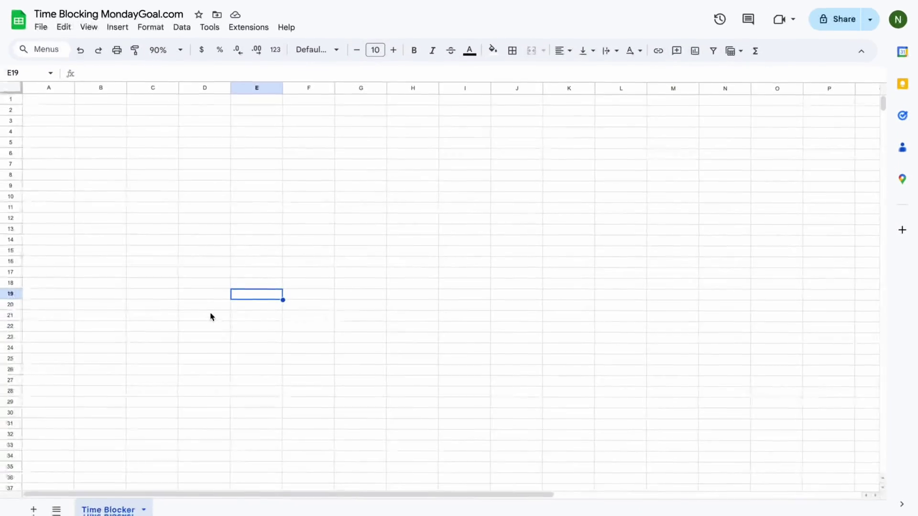
# Enter the labels Today in B4 and Start Date in B5.
pyautogui.click(84, 136)
pyautogui.write('Today')
pyautogui.press('Return')
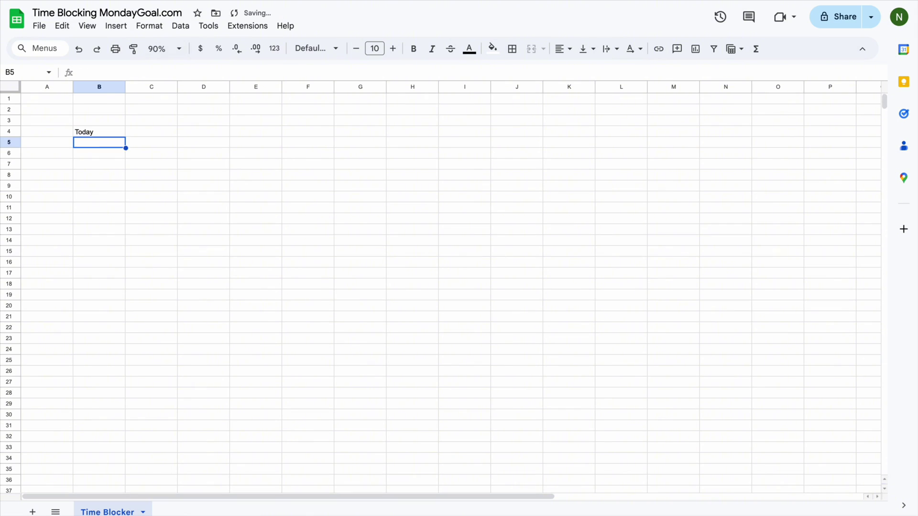
pyautogui.click(159, 134)
# Merge cells B19 and C19 and enter the heading Category in them.
pyautogui.click(92, 290)
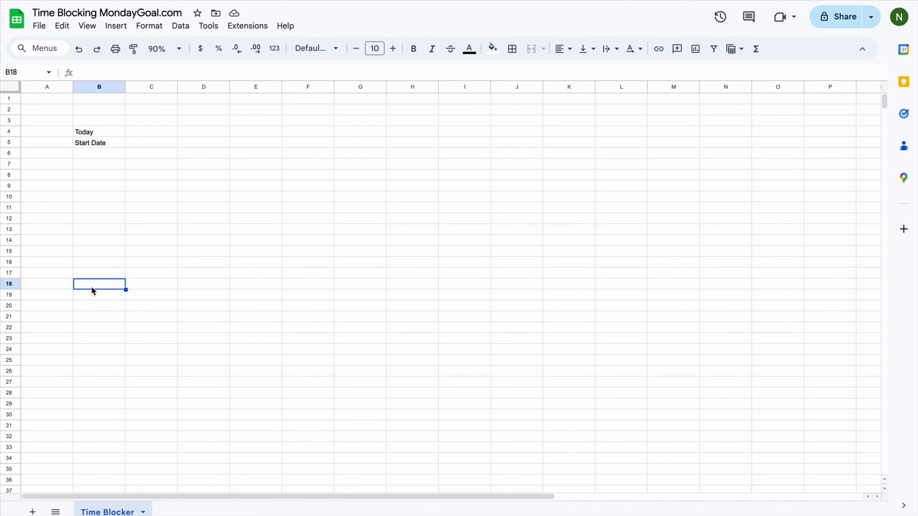
pyautogui.keyDown('shift'); pyautogui.click(154, 298); pyautogui.keyUp('shift')
pyautogui.click(530, 48)
pyautogui.write('Category')
pyautogui.press('Return')
pyautogui.press('Up')
pyautogui.press('Up')
pyautogui.click(133, 295)
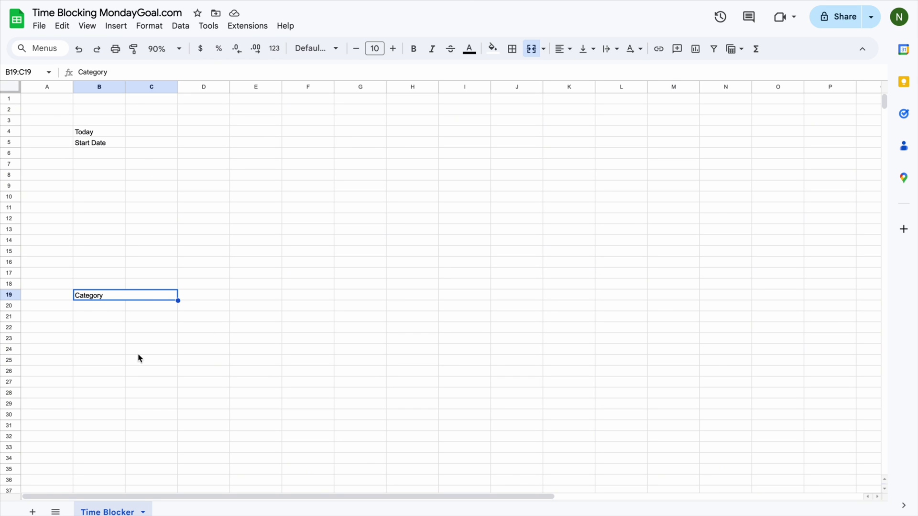
# Number the rows from 1 to 12 in A20 through A31.
pyautogui.click(70, 309)
pyautogui.moveTo(66, 307); pyautogui.dragTo(75, 438)
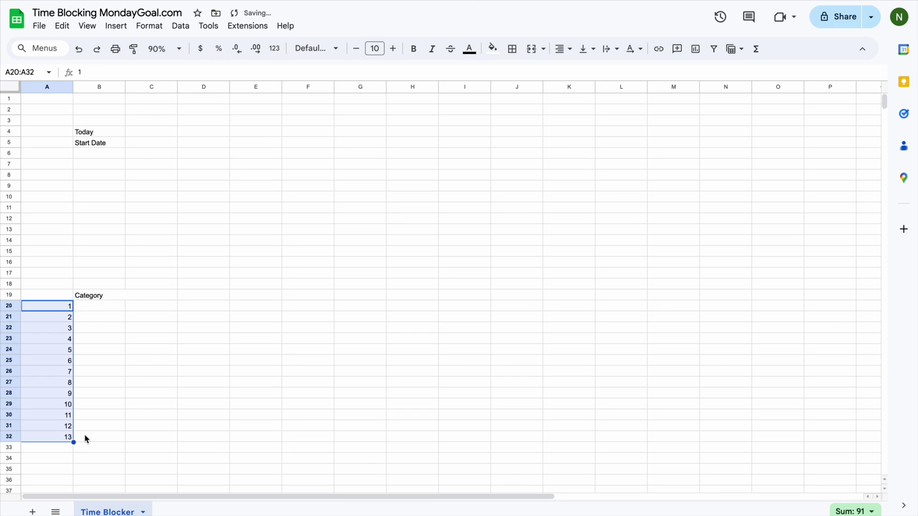
pyautogui.click(86, 438)
pyautogui.press('Left')
pyautogui.press('Delete')
# Extend the merged two-column layout of the Category heading down through row 31.
pyautogui.click(112, 382)
pyautogui.click(164, 298)
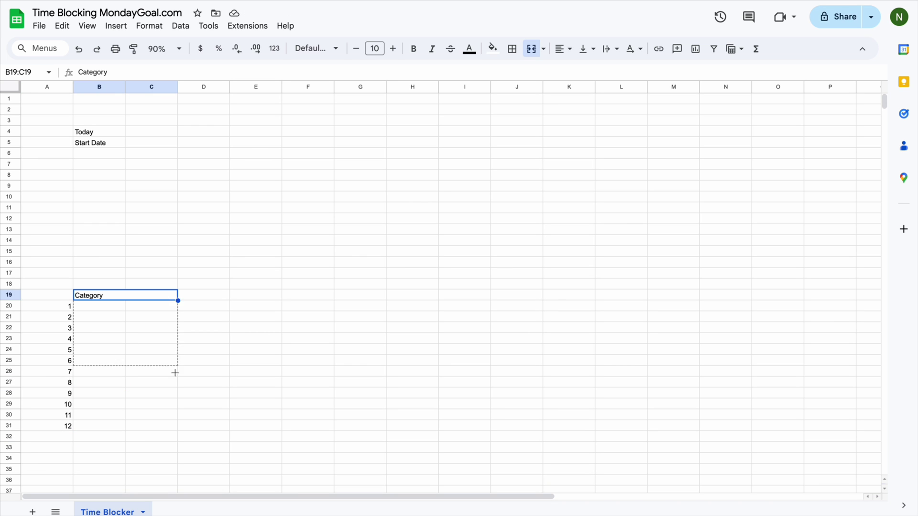
pyautogui.moveTo(175, 373); pyautogui.dragTo(175, 430)
pyautogui.click(256, 361)
# Make the Category heading bold and centre it.
pyautogui.click(119, 295)
pyautogui.hotkey('ctrl', 'b')
pyautogui.click(562, 48)
pyautogui.click(579, 69)
# List the categories Work, Meals, Chores, Free Time, Morning, Night, Family, Travel and Errands in rows 20 to 28 under Category.
pyautogui.click(103, 307)
pyautogui.doubleClick(107, 306)
pyautogui.write('Work')
pyautogui.press('Return')
pyautogui.press('Delete')
pyautogui.write('Meals Chores Free Time Morning')
pyautogui.press('Delete')
pyautogui.write('Night')
pyautogui.press('Delete')
pyautogui.write('Family Travel Errands')
pyautogui.press('Delete')
pyautogui.press('Down')
pyautogui.press('Delete')
pyautogui.press('Down')
pyautogui.press('Delete')
pyautogui.press('Up')
pyautogui.press('Up')
pyautogui.press('Up')
pyautogui.press('Up')
pyautogui.press('Up')
pyautogui.press('Up')
pyautogui.press('Up')
pyautogui.press('Up')
pyautogui.press('Up')
pyautogui.press('Down')
pyautogui.press('Down')
pyautogui.press('Down')
pyautogui.press('Down')
pyautogui.press('Down')
pyautogui.press('Down')
pyautogui.press('Down')
pyautogui.press('Down')
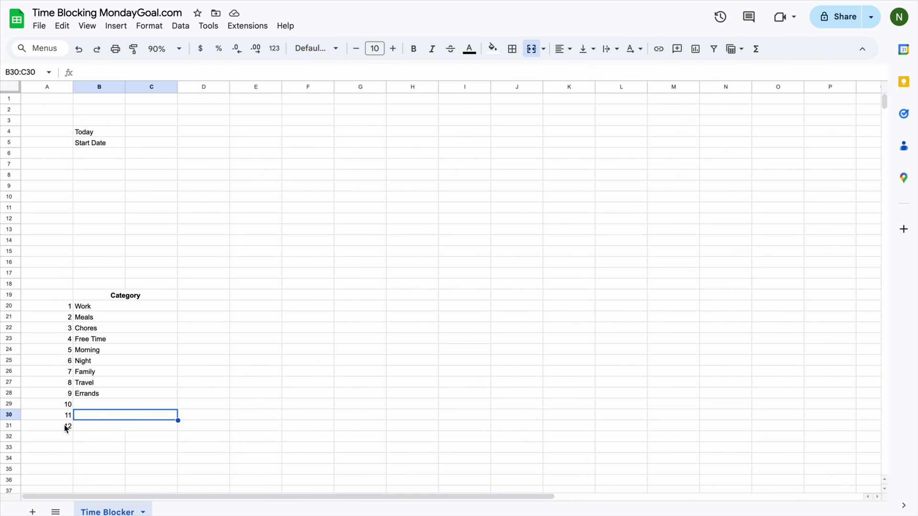
# Clear the numbers 11 and 12 from A30 and A31.
pyautogui.moveTo(66, 428); pyautogui.dragTo(66, 415)
pyautogui.press('Delete')
pyautogui.click(262, 374)
# Add the headings Hrs in D19 and % in E19, and fit column A's width to its contents.
pyautogui.click(203, 297)
pyautogui.write('Hrs')
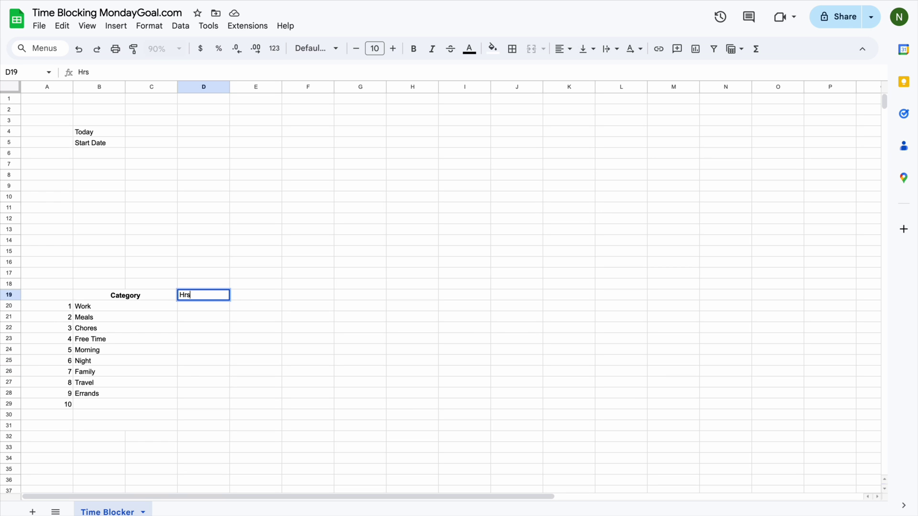
pyautogui.press('Tab')
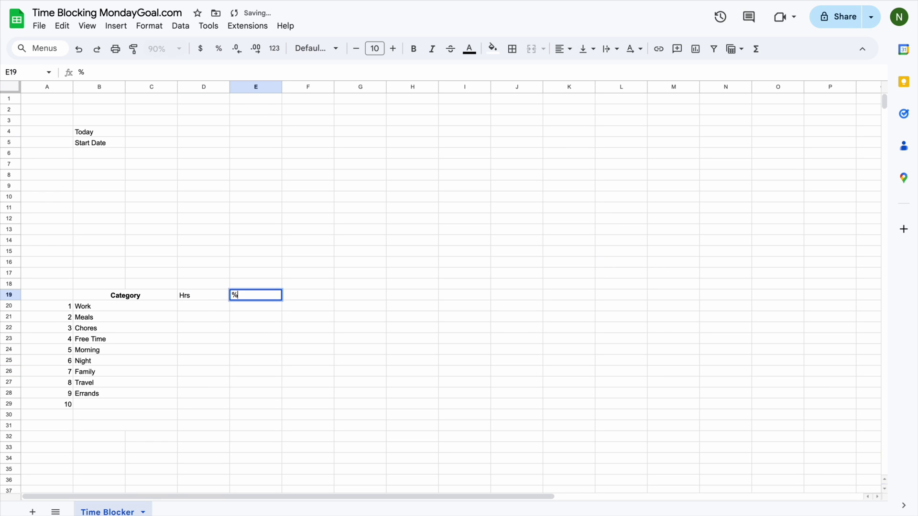
pyautogui.click(201, 297)
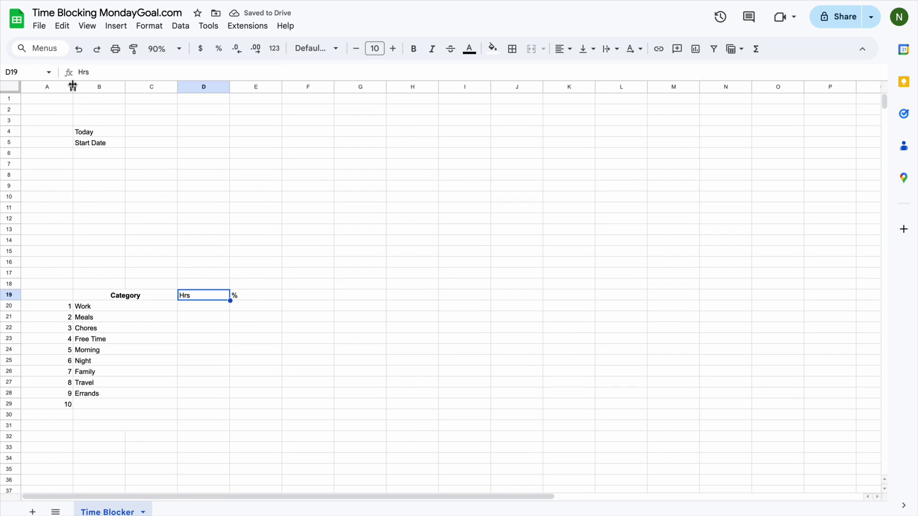
pyautogui.doubleClick(73, 87)
# Format the heading row B19:E19 in Merriweather Sans, size 11, bold and centred.
pyautogui.moveTo(206, 297); pyautogui.dragTo(67, 295)
pyautogui.click(315, 49)
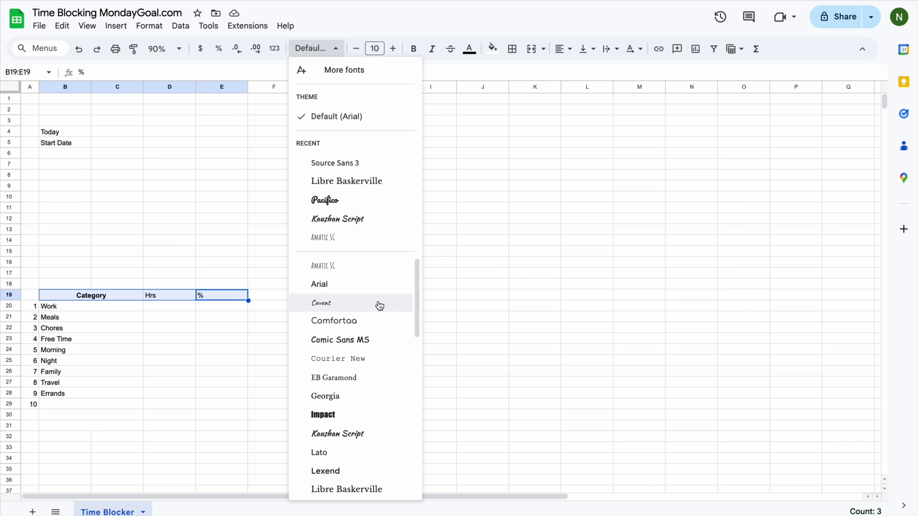
pyautogui.click(337, 219)
pyautogui.click(335, 49)
pyautogui.scroll(-3, 375, 301)
pyautogui.click(374, 304)
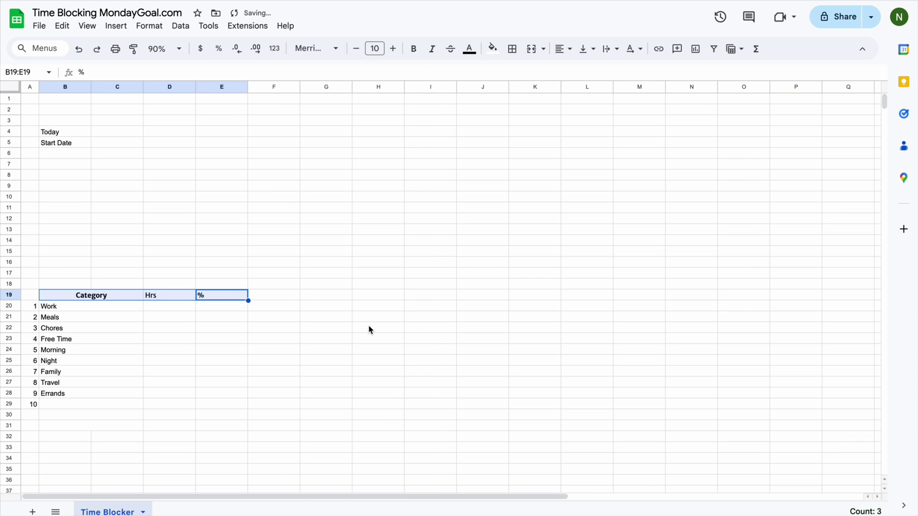
pyautogui.click(390, 50)
pyautogui.hotkey('ctrl', 'shift', 'e')
# Format the Today and Start Date labels in Merriweather Sans, size 11 and bold.
pyautogui.moveTo(65, 132); pyautogui.dragTo(212, 133)
pyautogui.click(319, 51)
pyautogui.click(325, 155)
pyautogui.click(176, 154)
pyautogui.click(414, 49)
pyautogui.click(392, 48)
pyautogui.click(373, 123)
# Merge columns B and C and columns D and E separately in each of rows 4 and 5.
pyautogui.click(531, 51)
pyautogui.click(531, 50)
pyautogui.click(531, 50)
pyautogui.moveTo(169, 143); pyautogui.dragTo(213, 145)
pyautogui.click(530, 50)
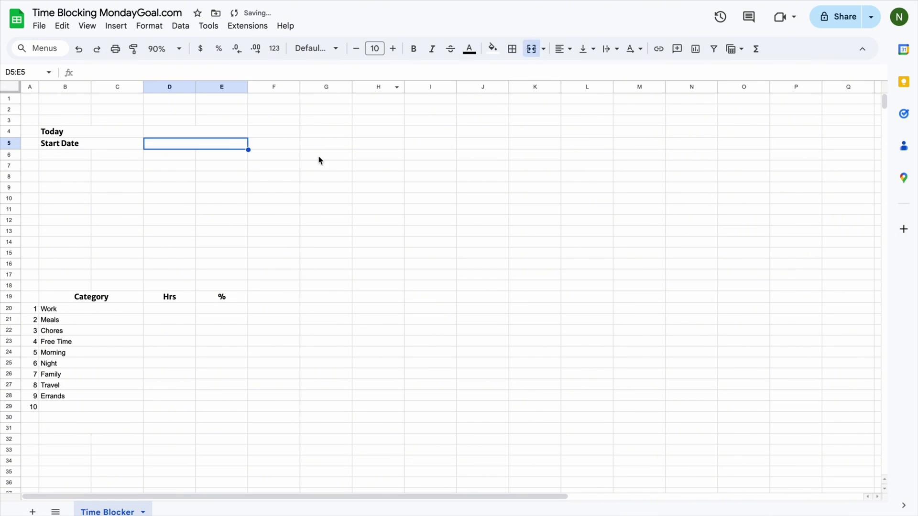
# Centre the contents of the merged label and date cells in B4:E5.
pyautogui.click(191, 133)
pyautogui.moveTo(125, 134); pyautogui.dragTo(223, 147)
pyautogui.click(562, 48)
pyautogui.click(576, 67)
pyautogui.click(326, 132)
# Enter the formula =Today() in the merged D4 cell beside the Today label.
pyautogui.click(208, 134)
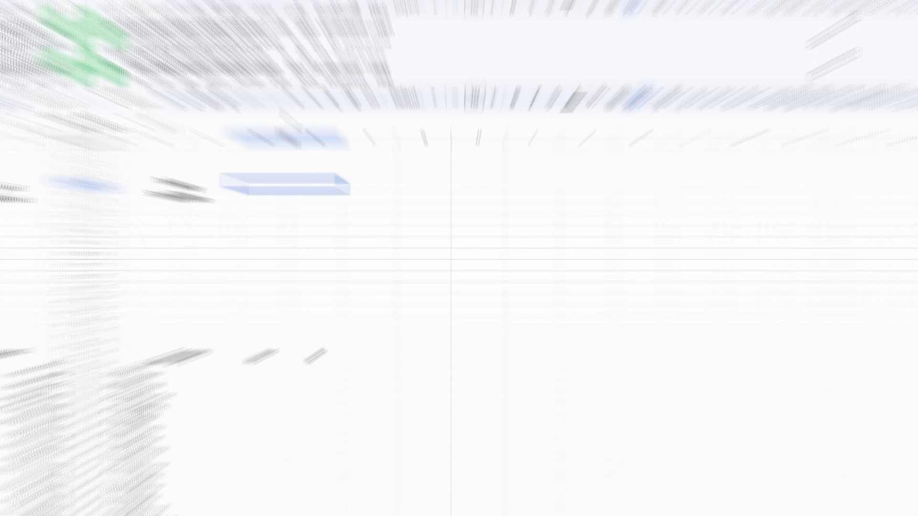
pyautogui.write('=')
pyautogui.write('Today()')
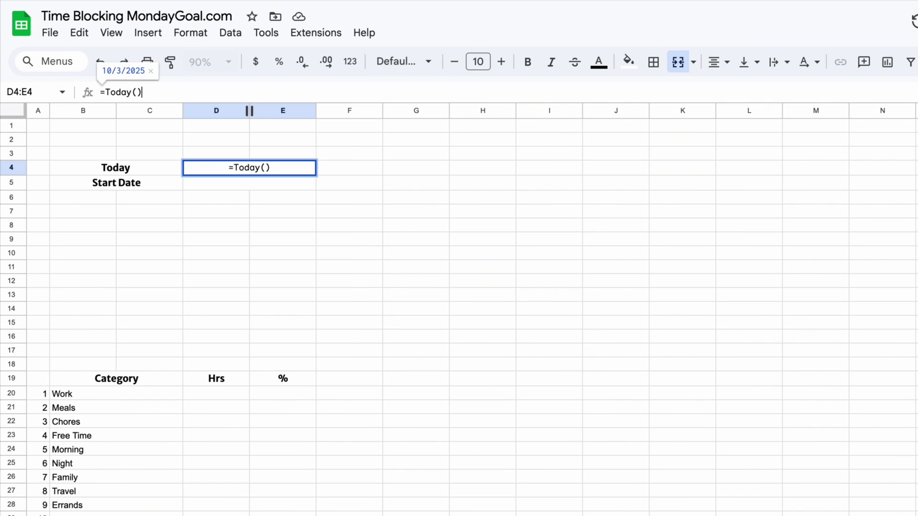
pyautogui.press('Return')
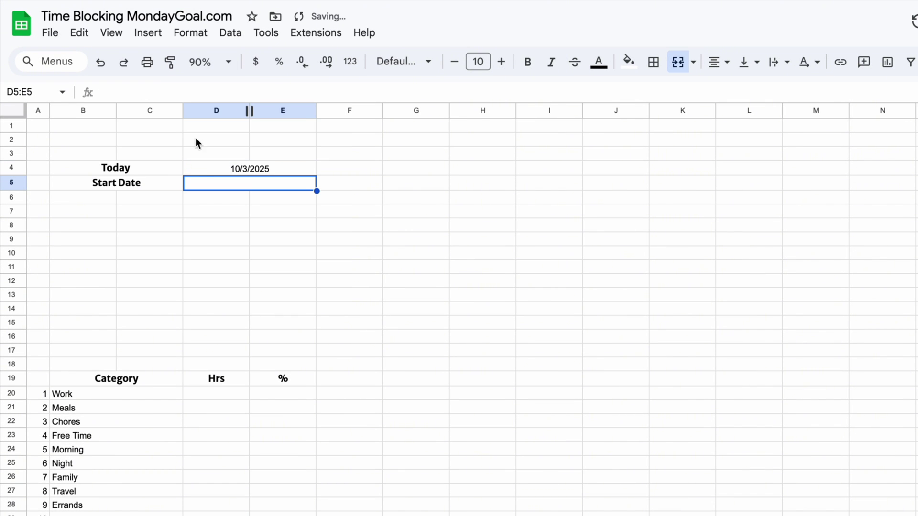
# Apply Merriweather Sans to B4:E5 and narrow column F into a thin spacer.
pyautogui.moveTo(162, 172); pyautogui.dragTo(287, 184)
pyautogui.click(404, 61)
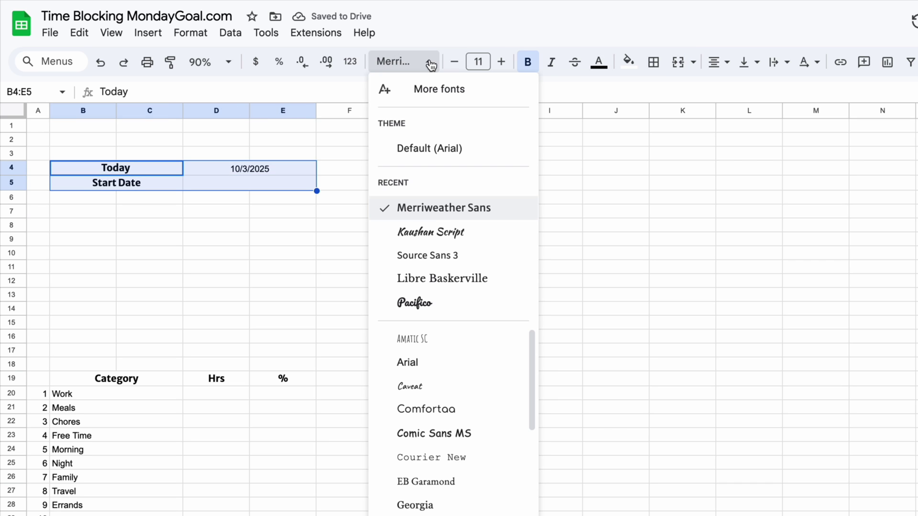
pyautogui.click(424, 207)
pyautogui.click(472, 186)
pyautogui.click(365, 173)
pyautogui.moveTo(382, 110); pyautogui.dragTo(334, 110)
# Add a data validation rule to the Start Date cell D5:E5 that requires a valid date and shows a warning otherwise.
pyautogui.click(198, 141)
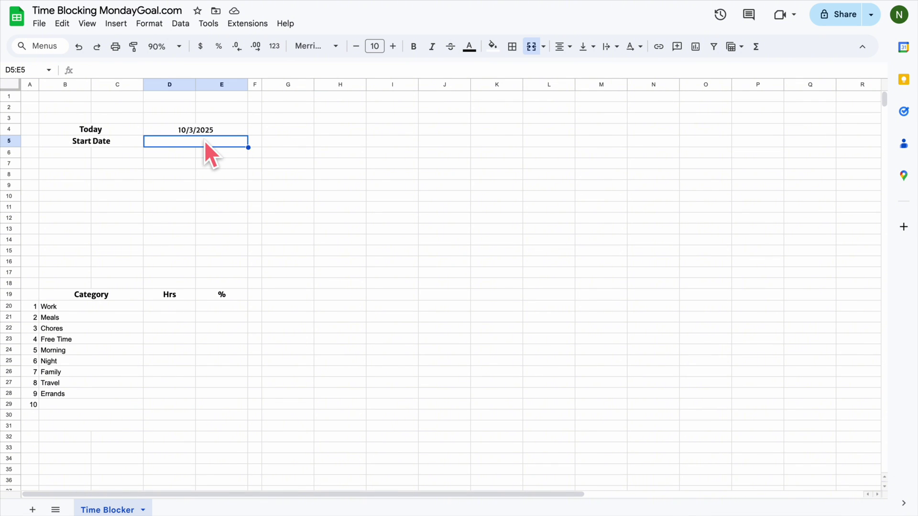
pyautogui.click(181, 24)
pyautogui.click(293, 274)
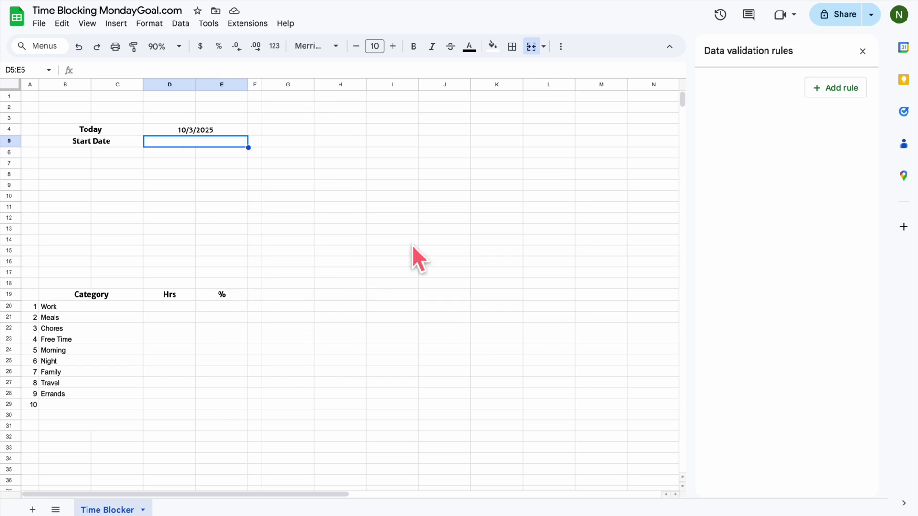
pyautogui.click(842, 88)
pyautogui.click(859, 151)
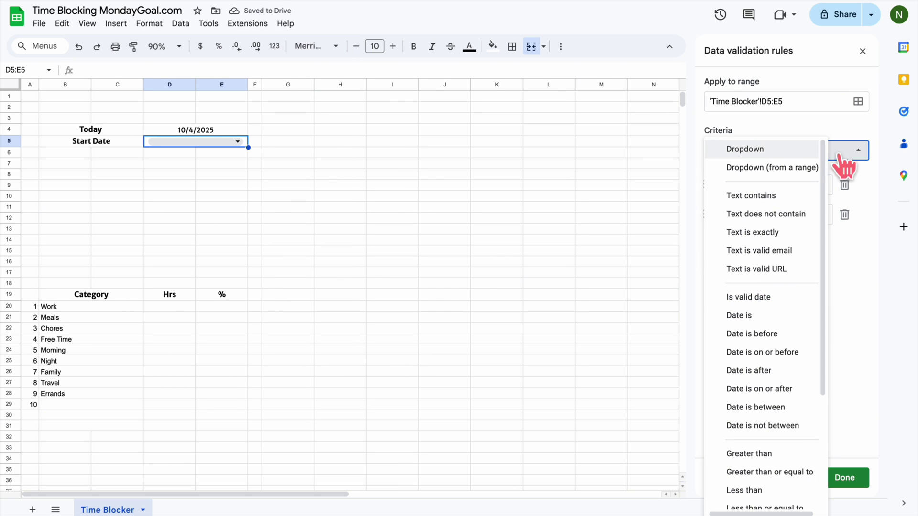
pyautogui.click(789, 296)
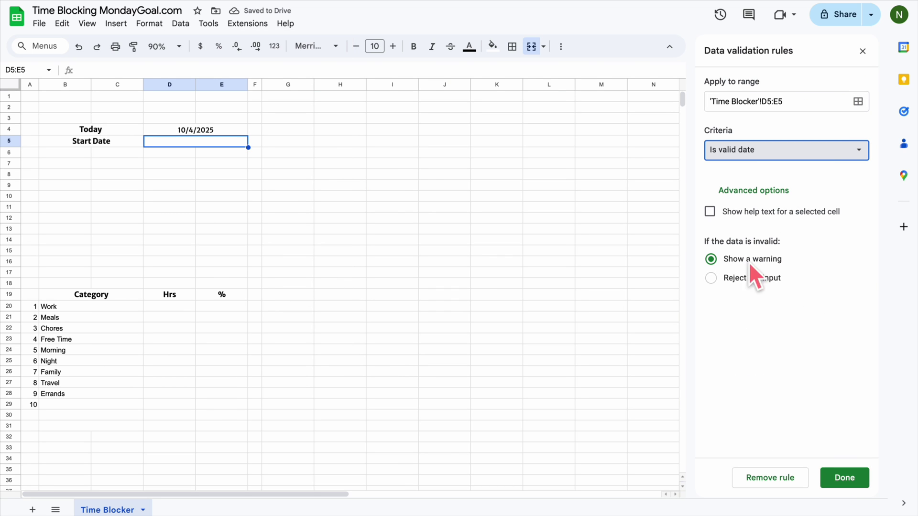
pyautogui.click(844, 479)
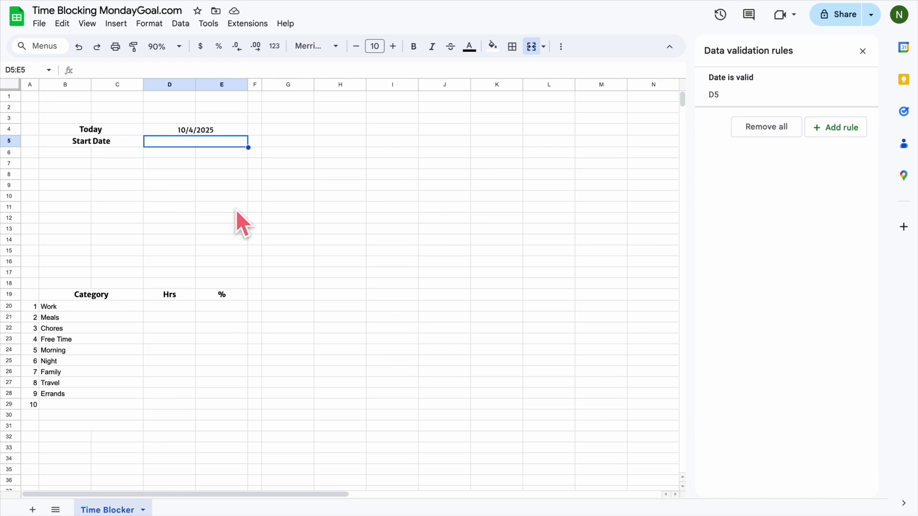
pyautogui.click(863, 51)
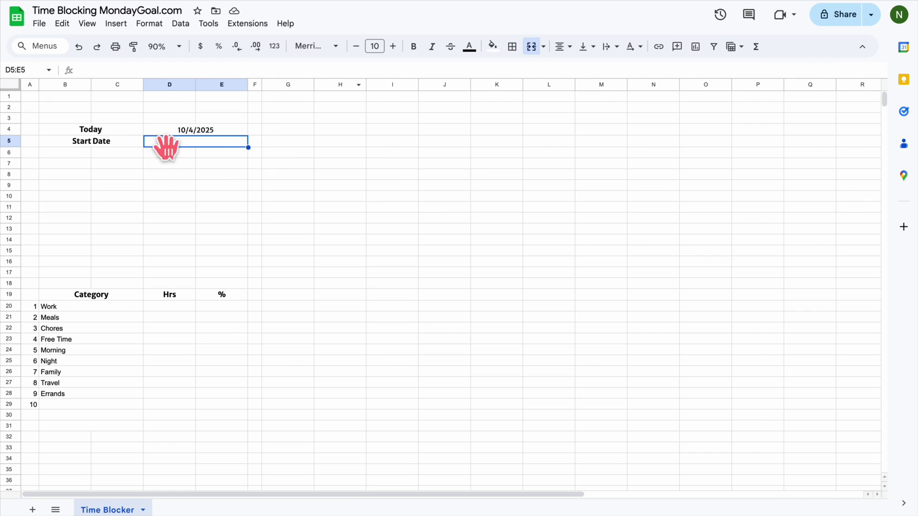
# Pick 10/5/2025 as the start date and make the date in D4 bold.
pyautogui.doubleClick(204, 142)
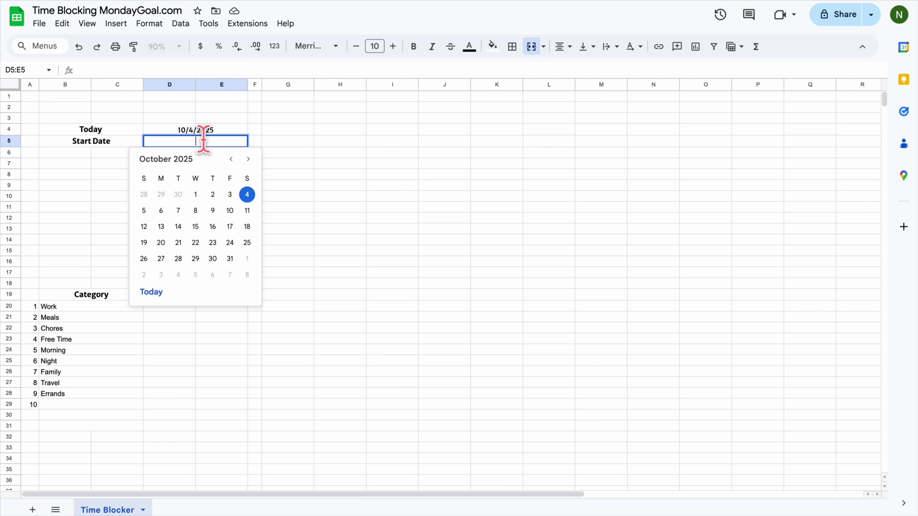
pyautogui.click(145, 211)
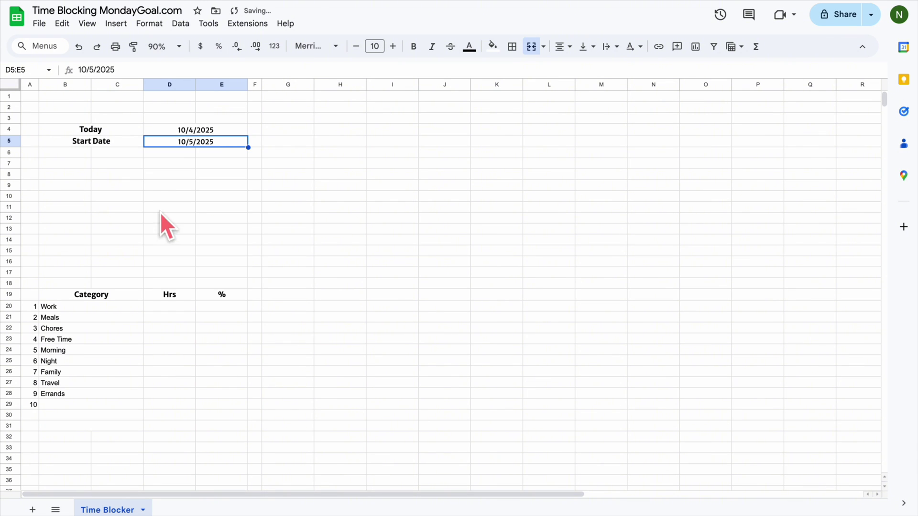
pyautogui.click(213, 129)
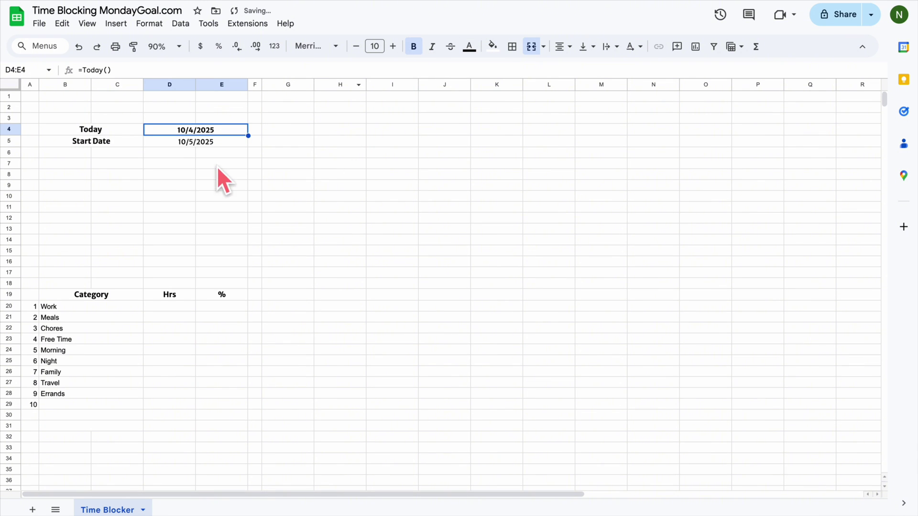
# Link cell G4 to the start date with the formula =D5.
pyautogui.press('Right')
pyautogui.press('Right')
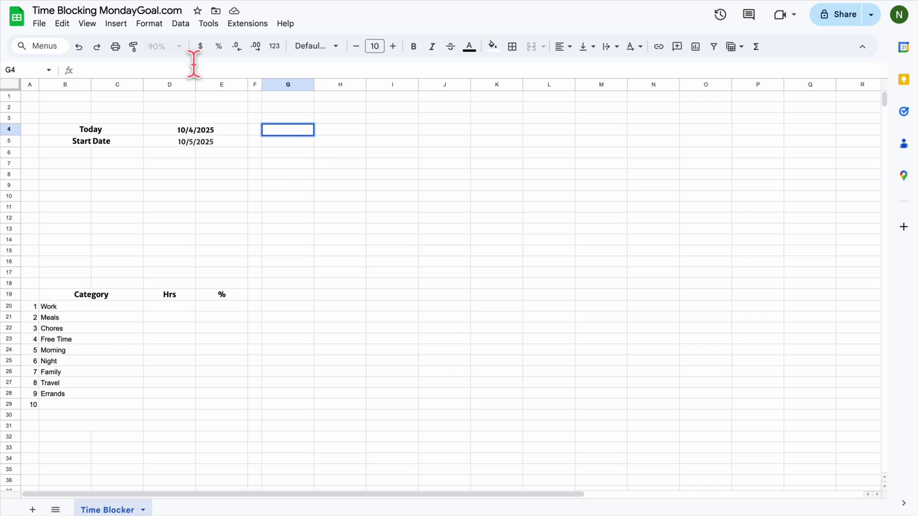
pyautogui.write('=')
pyautogui.click(231, 142)
pyautogui.press('Return')
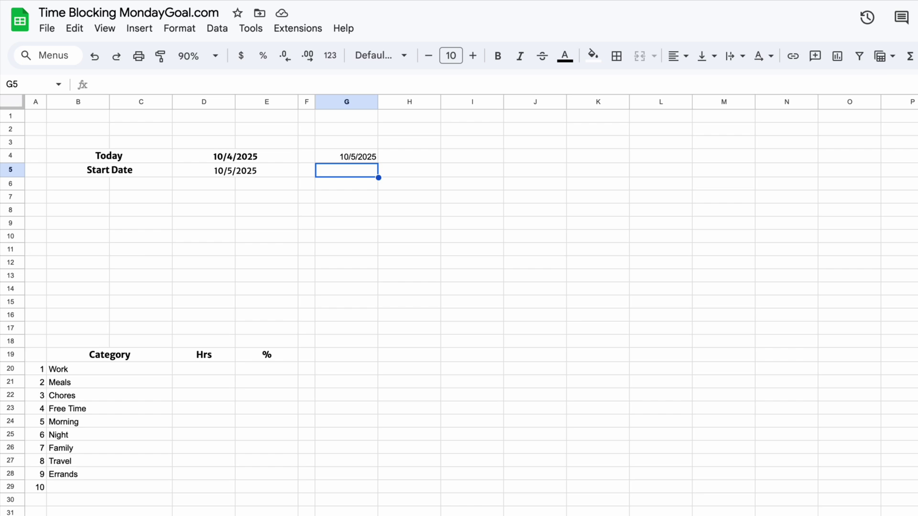
# Enter =TEXT(G4, "DDDD") in G3 to produce the weekday name of the date below it.
pyautogui.click(358, 142)
pyautogui.click(244, 83)
pyautogui.write('=text')
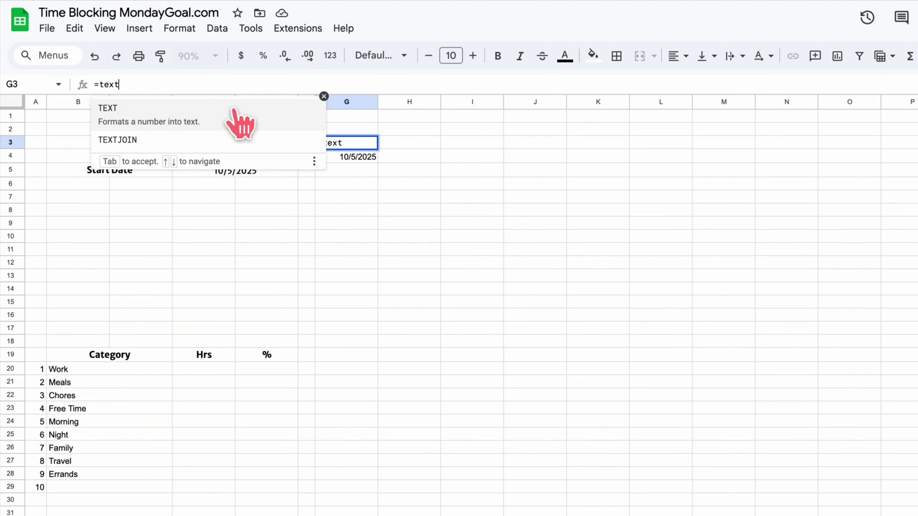
pyautogui.click(242, 122)
pyautogui.click(368, 158)
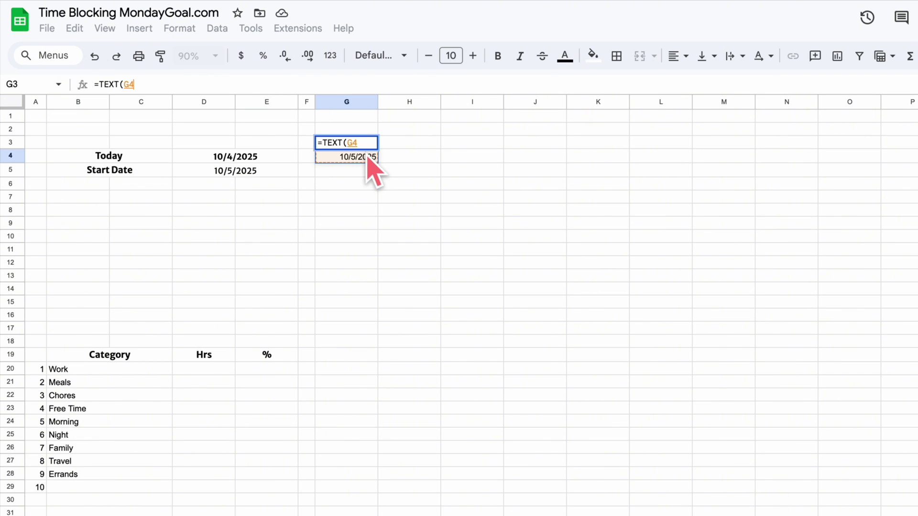
pyautogui.write(', "')
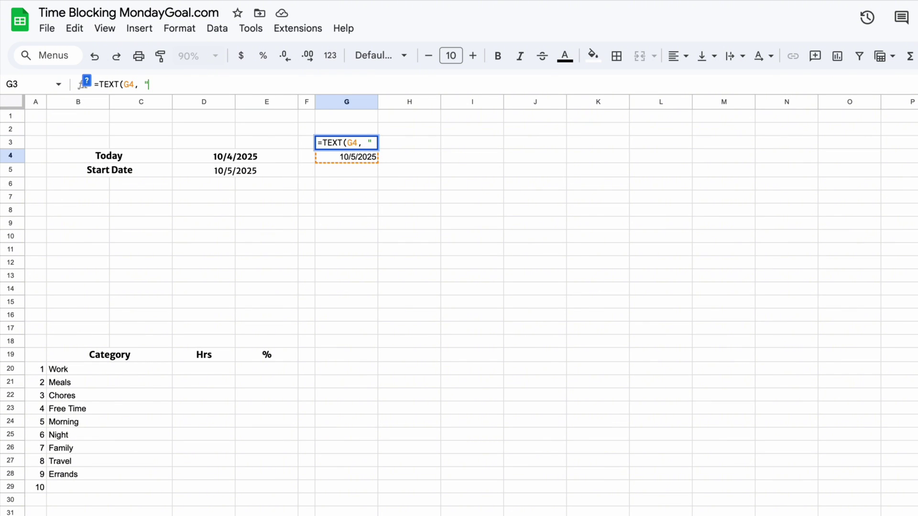
pyautogui.write('DDDD"')
pyautogui.press('Return')
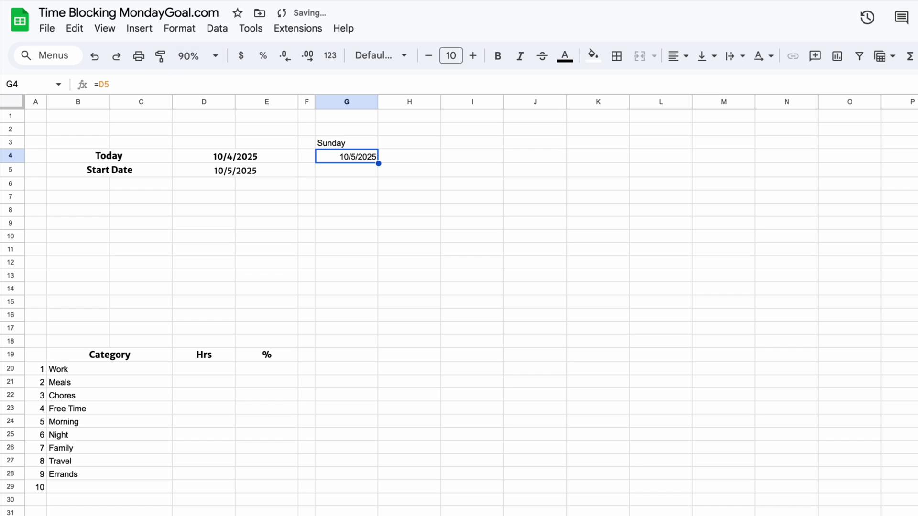
# Set the weekday name in G3 to size 11 and bold.
pyautogui.click(364, 143)
pyautogui.click(473, 55)
pyautogui.click(497, 55)
pyautogui.click(381, 161)
pyautogui.click(351, 160)
# Enter the label Top Priorities in G5, directly below the linked date.
pyautogui.click(354, 173)
pyautogui.write('TOp')
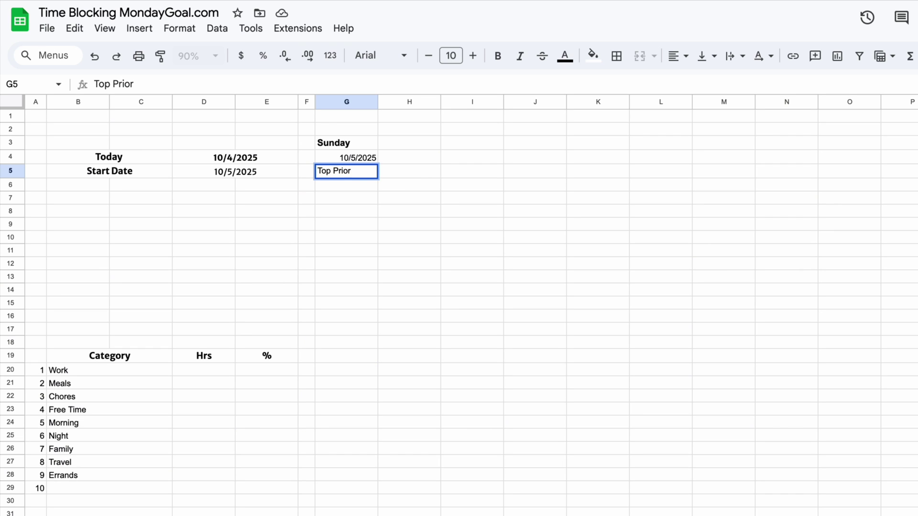
pyautogui.click(459, 262)
# Widen column F slightly and number the three priority rows 1 to 3 in F6:F8.
pyautogui.moveTo(315, 101); pyautogui.dragTo(328, 101)
pyautogui.click(313, 185)
pyautogui.write('1')
pyautogui.click(318, 210)
pyautogui.click(419, 252)
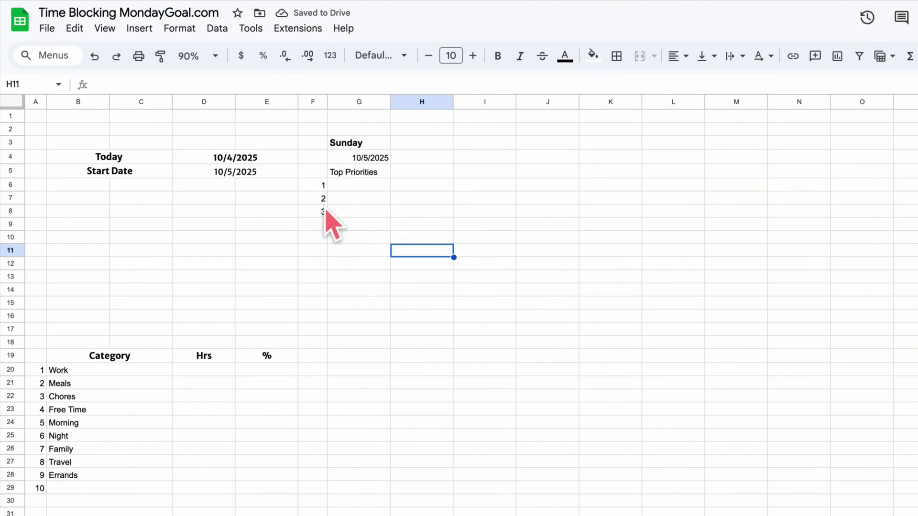
# Enter the schedule headers Time in F10 and Category in G10.
pyautogui.click(322, 239)
pyautogui.press('Right')
pyautogui.press('Left')
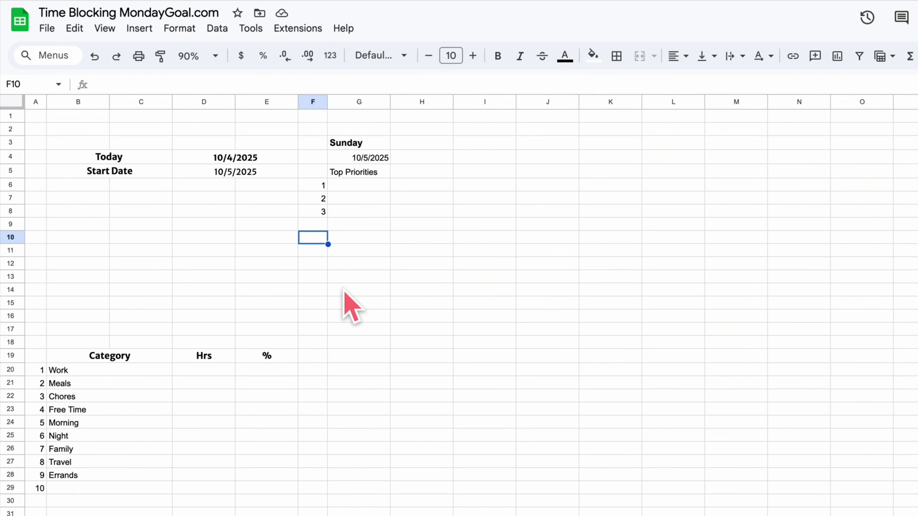
pyautogui.write('Time')
pyautogui.press('Return')
pyautogui.press('Up')
pyautogui.press('Right')
pyautogui.write('Category')
pyautogui.press('Tab')
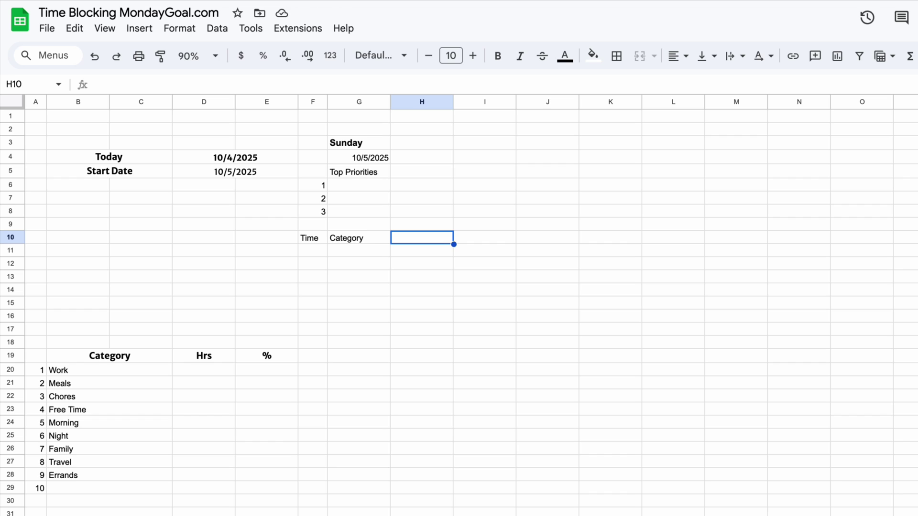
# Add the headers Activity, Hr and Min in H10:J10 and make the whole header row F10:J10 bold.
pyautogui.press('Tab')
pyautogui.write('Hr')
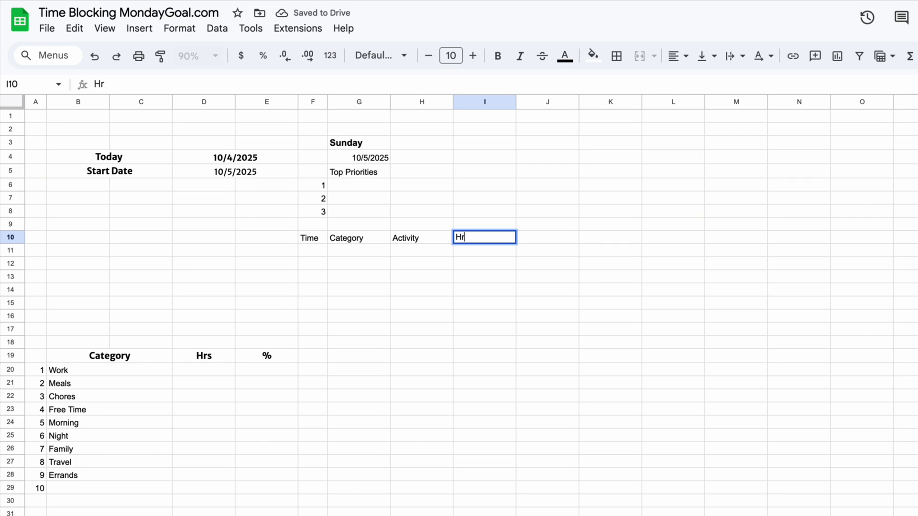
pyautogui.press('Tab')
pyautogui.write('Mins\\')
pyautogui.press('BackSpace')
pyautogui.press('BackSpace')
pyautogui.press('Return')
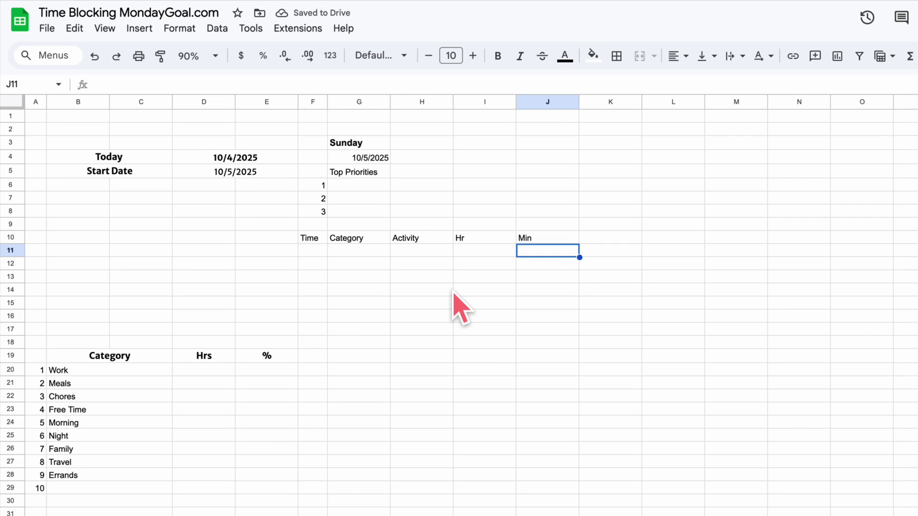
pyautogui.moveTo(311, 239); pyautogui.dragTo(547, 237)
pyautogui.click(497, 56)
# Enter the first half-hour times 7:00, 7:30 and 8:00 in F12:F14.
pyautogui.click(312, 264)
pyautogui.write('7')
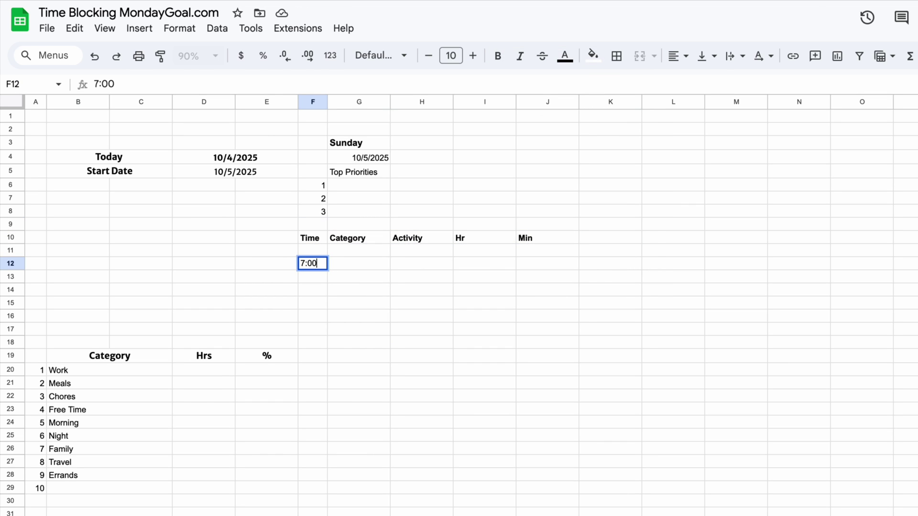
pyautogui.write(':00')
pyautogui.click(323, 295)
pyautogui.write('8:00')
pyautogui.press('Return')
pyautogui.click(313, 277)
pyautogui.write('7:')
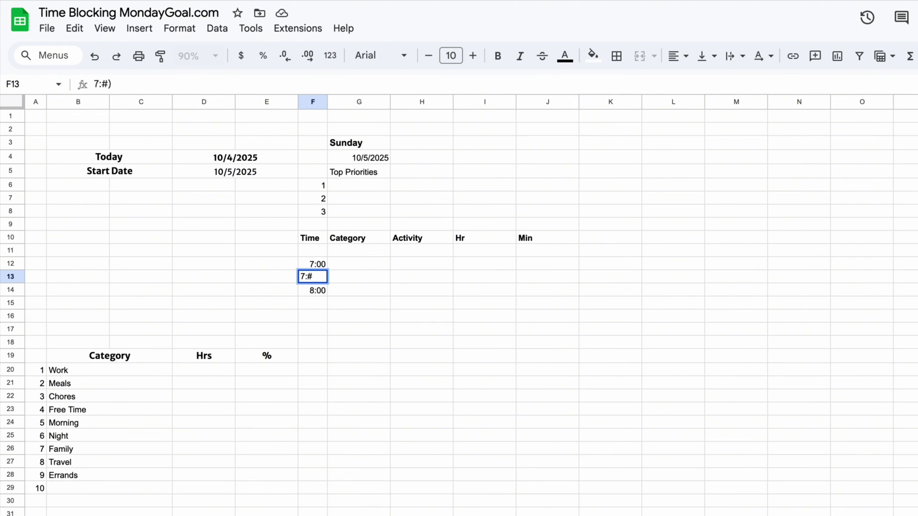
pyautogui.write('30')
pyautogui.press('Return')
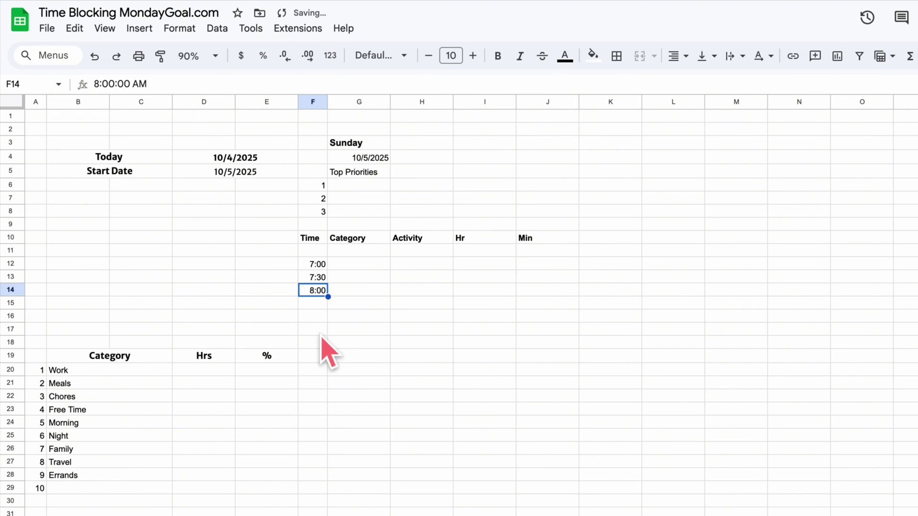
# Extend the half-hour time series in column F down to 0:00 in row 46.
pyautogui.moveTo(317, 264); pyautogui.dragTo(327, 515)
pyautogui.scroll(-1, 494, 495)
pyautogui.scroll(-5, 342, 416)
pyautogui.moveTo(327, 400); pyautogui.dragTo(327, 471)
pyautogui.scroll(5, 415, 494)
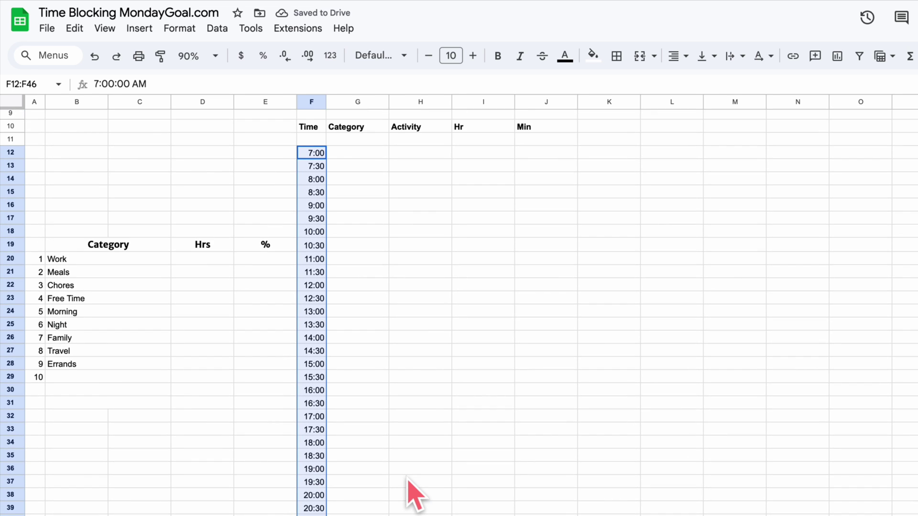
pyautogui.scroll(-1, 410, 493)
pyautogui.scroll(5, 410, 493)
pyautogui.click(411, 458)
pyautogui.scroll(-4, 414, 471)
pyautogui.scroll(4, 422, 483)
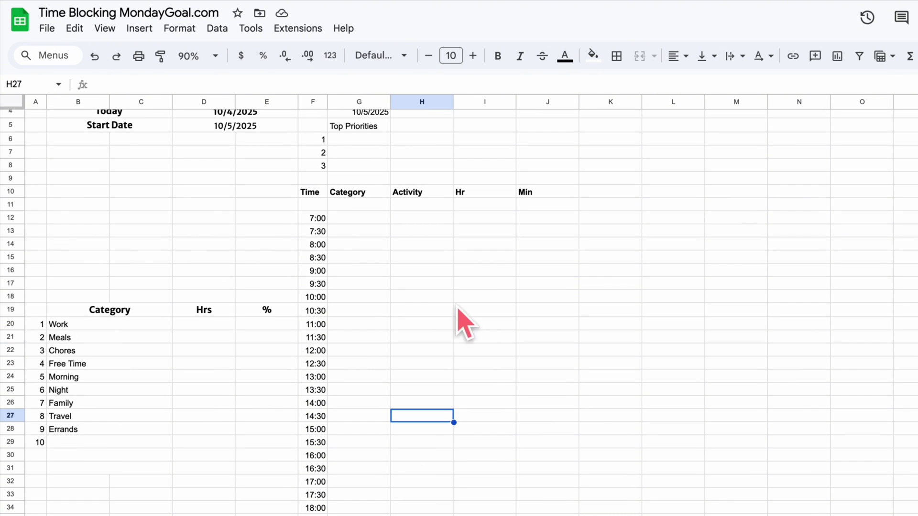
pyautogui.scroll(1, 394, 318)
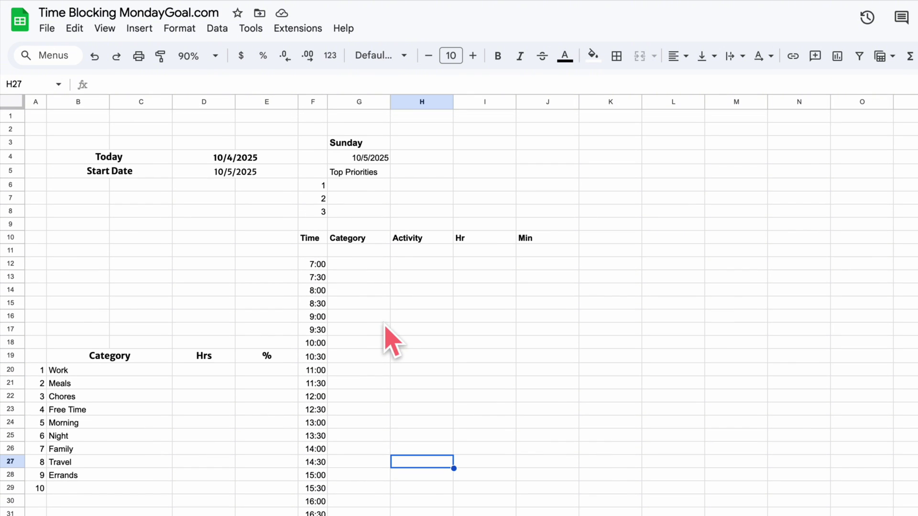
# Insert a dropdown in the schedule's Category cells G12:G46.
pyautogui.click(375, 265)
pyautogui.scroll(-2, 397, 307)
pyautogui.scroll(-4, 400, 308)
pyautogui.scroll(4, 391, 421)
pyautogui.scroll(-1, 395, 241)
pyautogui.moveTo(375, 136); pyautogui.dragTo(367, 515)
pyautogui.scroll(-1, 356, 152)
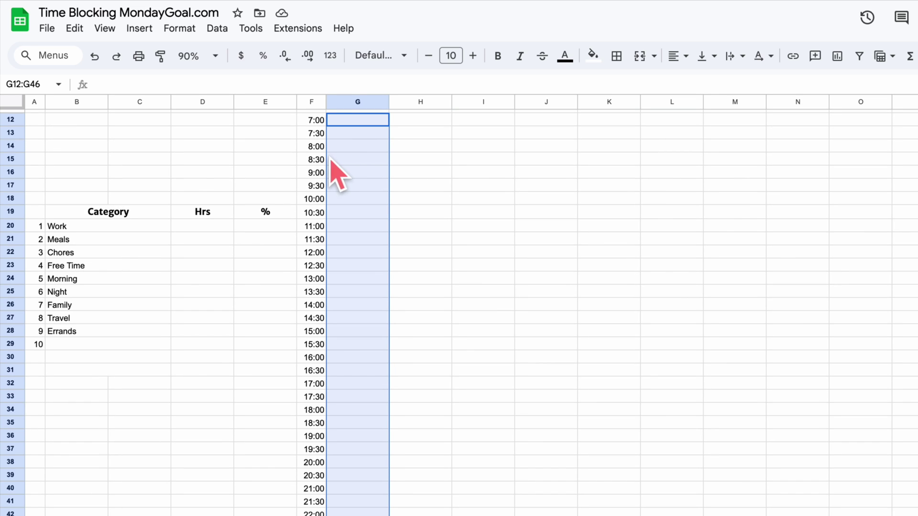
pyautogui.click(142, 28)
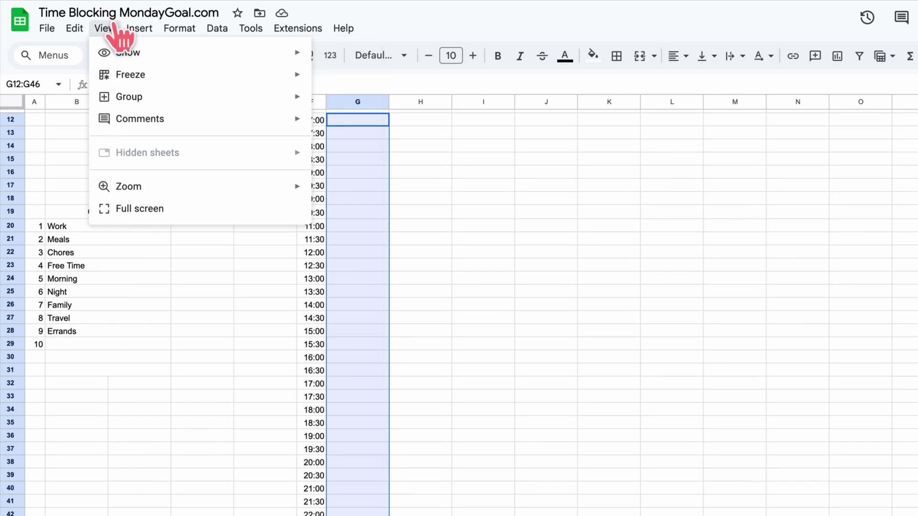
pyautogui.click(201, 366)
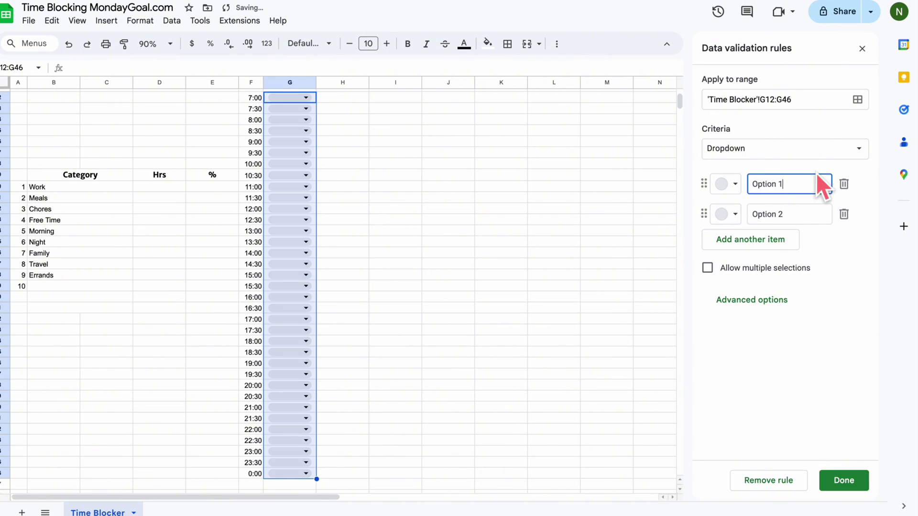
# Set the dropdown criteria to Dropdown (from a range) with the category list B20:C29 and save the rule.
pyautogui.click(856, 151)
pyautogui.click(777, 173)
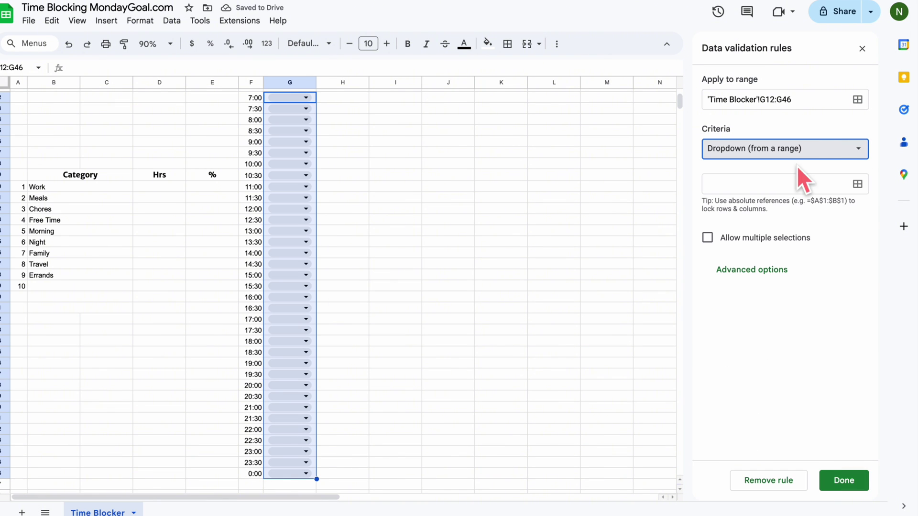
pyautogui.click(857, 184)
pyautogui.moveTo(81, 188); pyautogui.dragTo(82, 285)
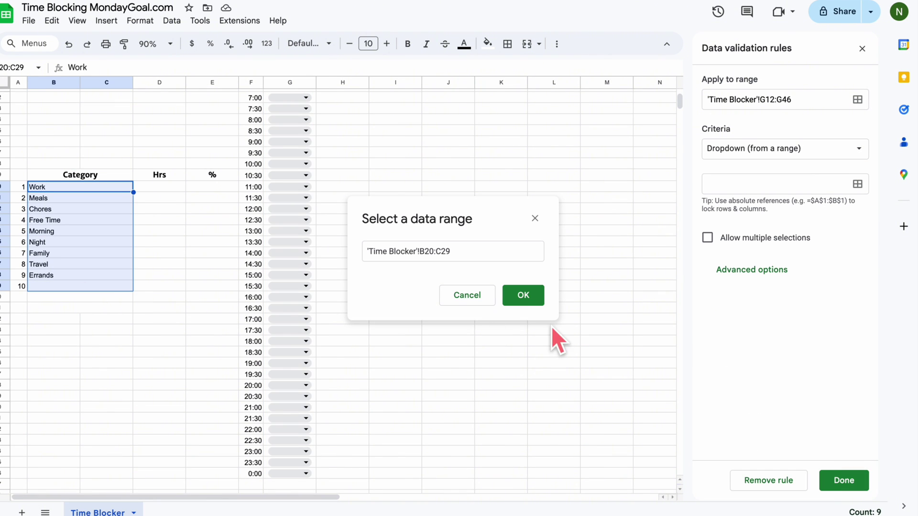
pyautogui.click(528, 298)
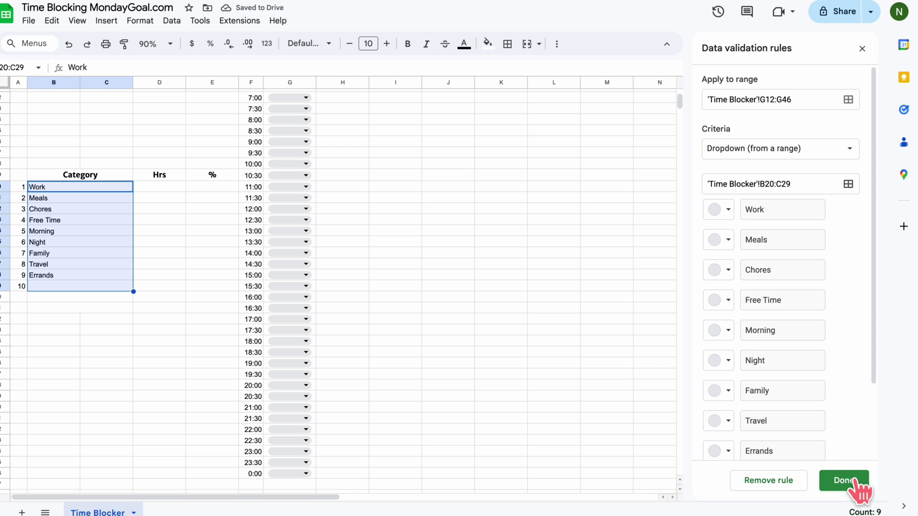
pyautogui.click(842, 481)
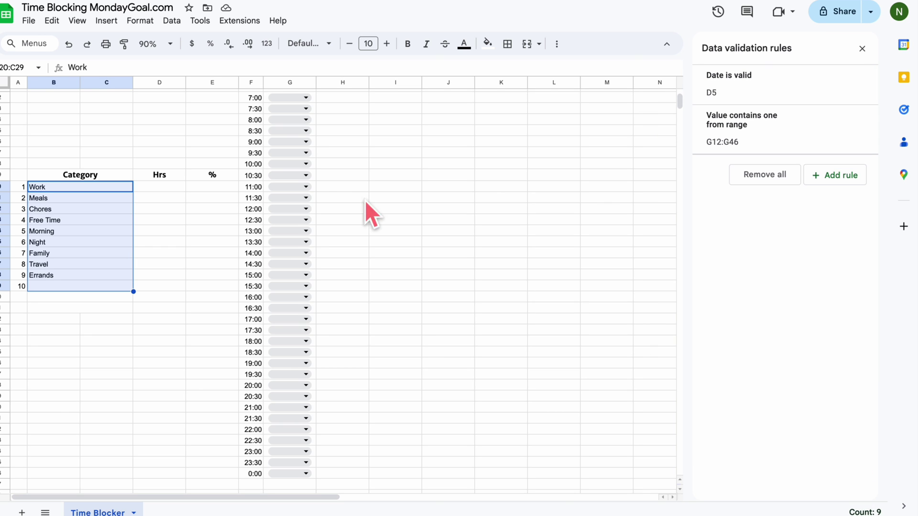
# Set the schedule category to Morning for 7:00 and 7:30, and to Travel for 8:00.
pyautogui.scroll(4, 466, 221)
pyautogui.click(333, 217)
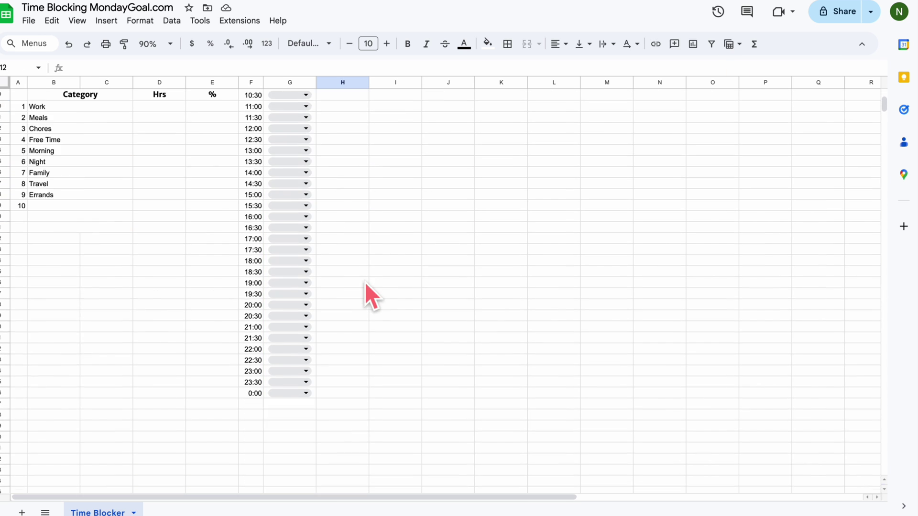
pyautogui.click(306, 218)
pyautogui.click(301, 234)
pyautogui.click(305, 219)
pyautogui.click(287, 309)
pyautogui.click(306, 230)
pyautogui.click(287, 320)
pyautogui.click(306, 241)
pyautogui.click(287, 386)
# Assign Work to the 8:30 through 10:30 slots and Meals to the 11:00 through 12:00 slots.
pyautogui.click(305, 274)
pyautogui.click(287, 290)
pyautogui.click(306, 285)
pyautogui.click(287, 301)
pyautogui.click(306, 296)
pyautogui.click(287, 312)
pyautogui.click(306, 308)
pyautogui.click(287, 342)
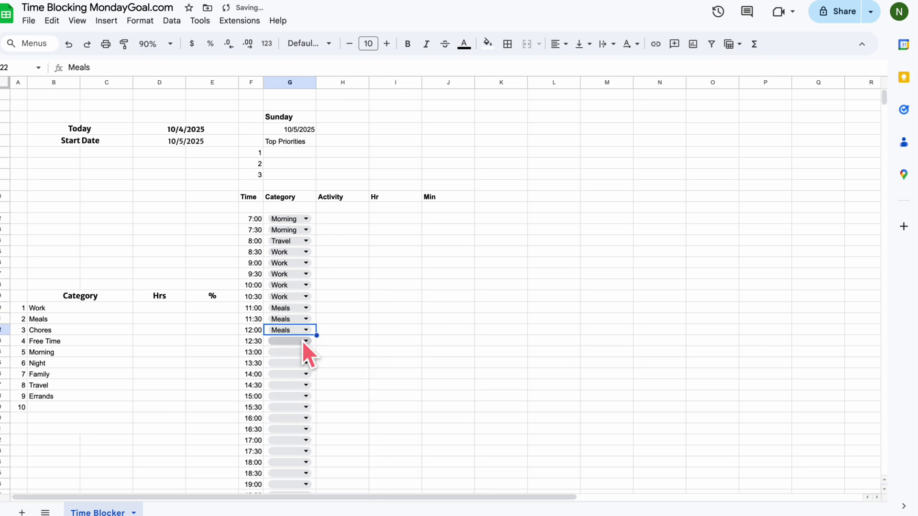
# Assign Free Time to 15:00 and Errands to 15:30, and open the category choices for 16:00.
pyautogui.click(306, 396)
pyautogui.click(287, 470)
pyautogui.click(306, 407)
pyautogui.scroll(-3, 297, 458)
pyautogui.click(291, 490)
pyautogui.click(306, 418)
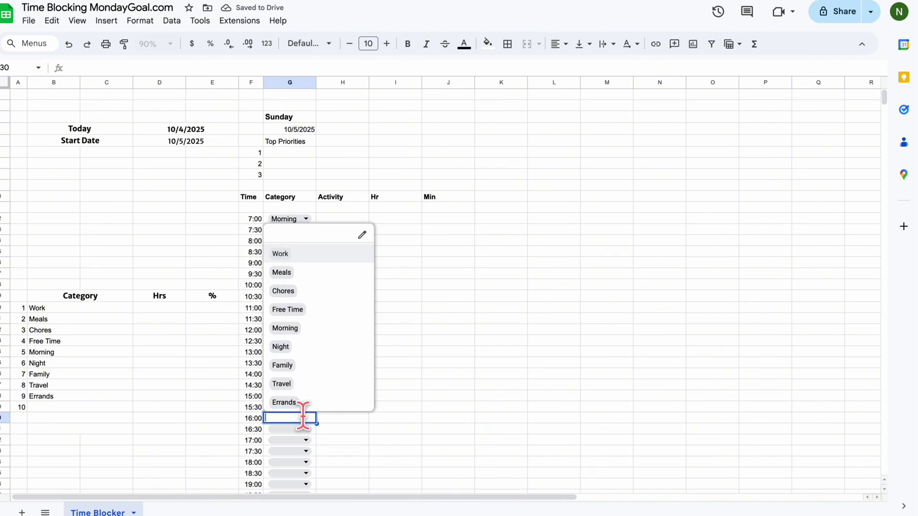
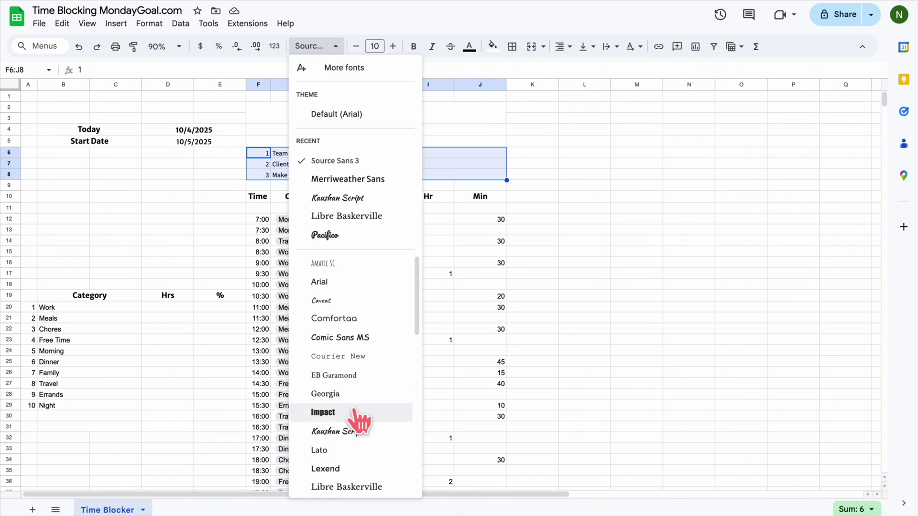
# Change the font of the priorities in F6:J8 and the category table in A20:E29 to Lato.
pyautogui.click(357, 412)
pyautogui.click(631, 298)
pyautogui.moveTo(29, 307); pyautogui.dragTo(220, 406)
pyautogui.click(316, 46)
pyautogui.click(325, 160)
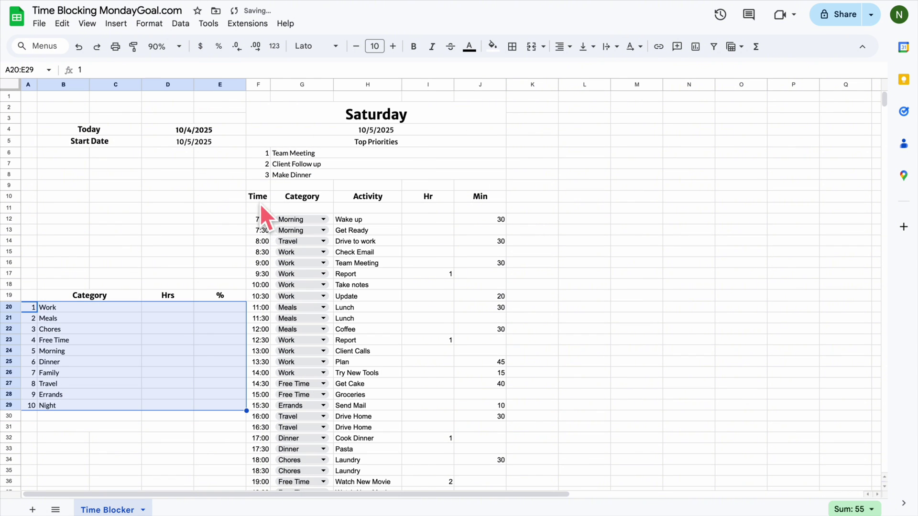
# Change the font of all the daily schedule rows, from Time to Min, to Lato.
pyautogui.moveTo(258, 219); pyautogui.dragTo(496, 338)
pyautogui.scroll(5, 496, 338)
pyautogui.click(315, 45)
pyautogui.click(322, 161)
pyautogui.click(584, 241)
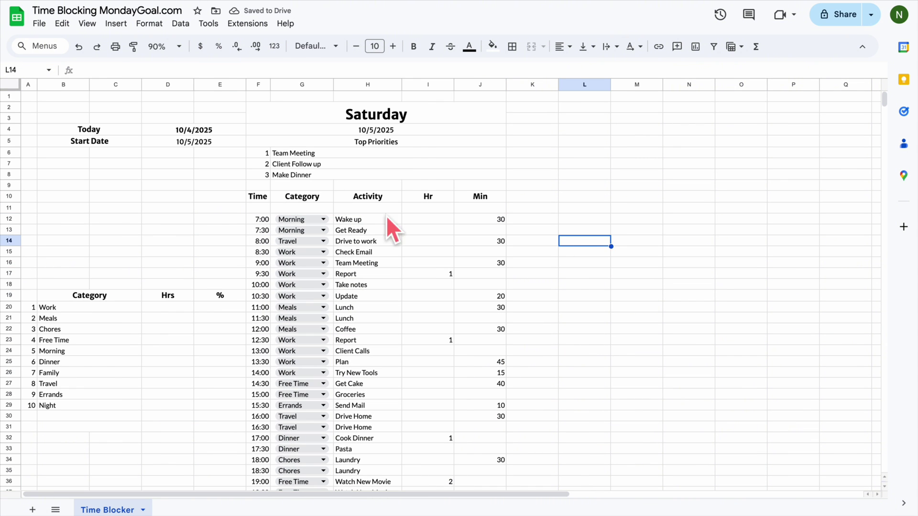
# Fill the entire sheet with the custom light green #d1e2c4.
pyautogui.click(11, 84)
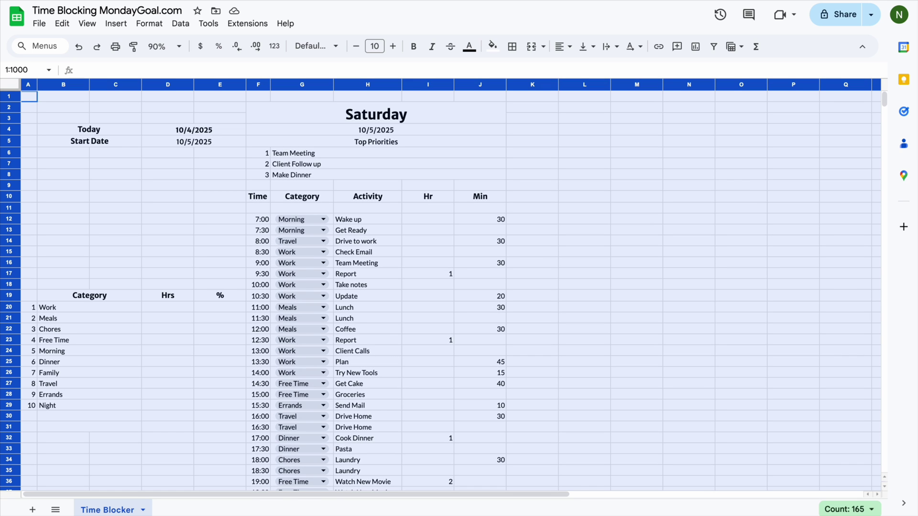
pyautogui.click(492, 46)
pyautogui.click(511, 240)
pyautogui.click(492, 47)
pyautogui.click(523, 239)
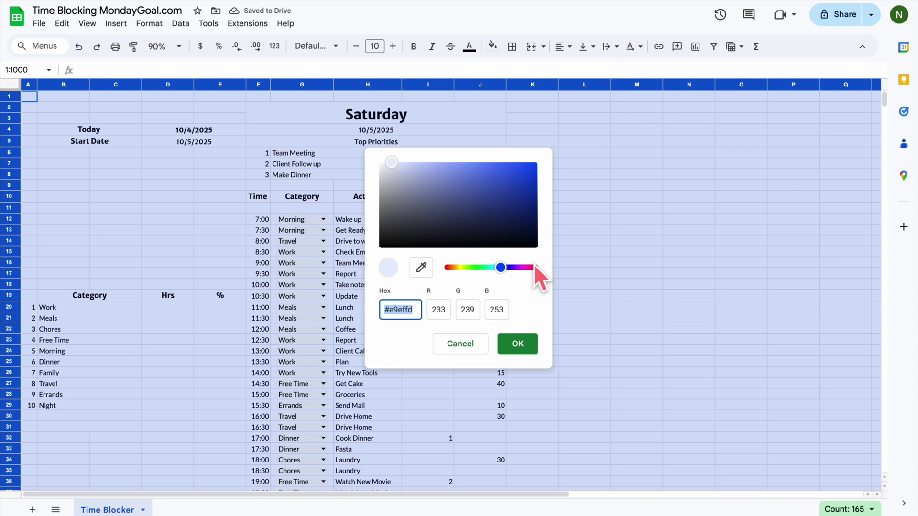
pyautogui.write('d1e2c4')
pyautogui.press('Return')
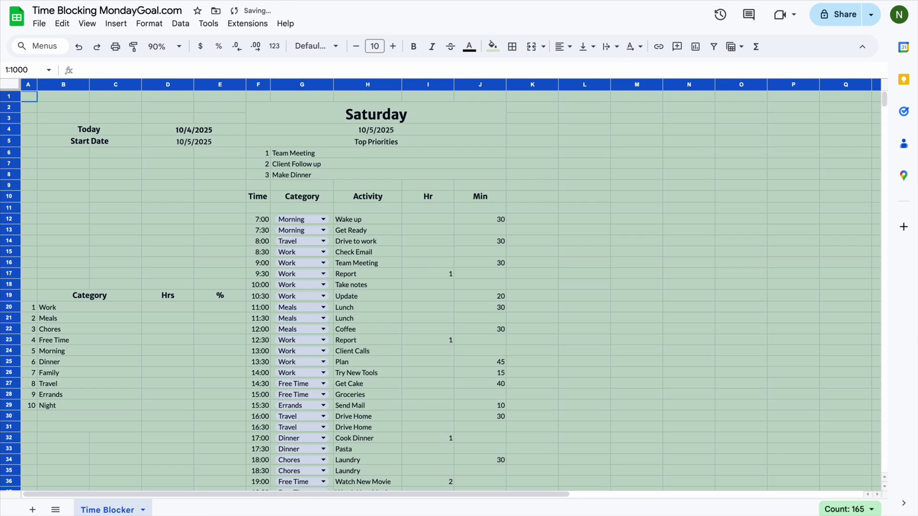
pyautogui.click(585, 298)
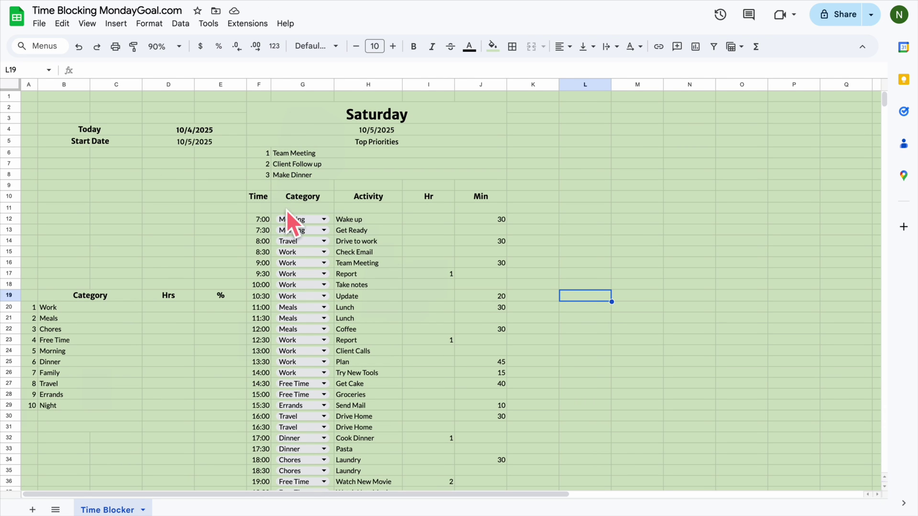
# Fill the schedule header row F10:J10 with the custom dark green #778833.
pyautogui.moveTo(258, 196); pyautogui.dragTo(497, 196)
pyautogui.click(492, 46)
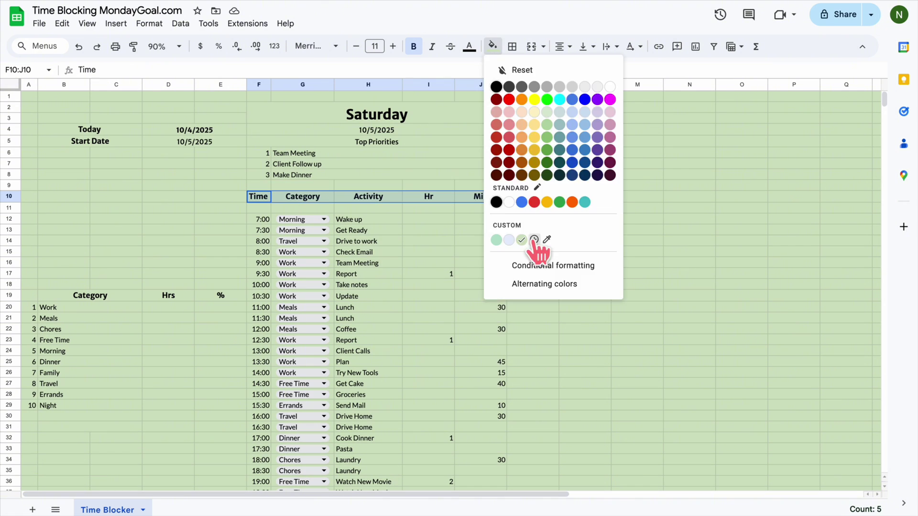
pyautogui.click(515, 240)
pyautogui.write('778833')
pyautogui.click(518, 344)
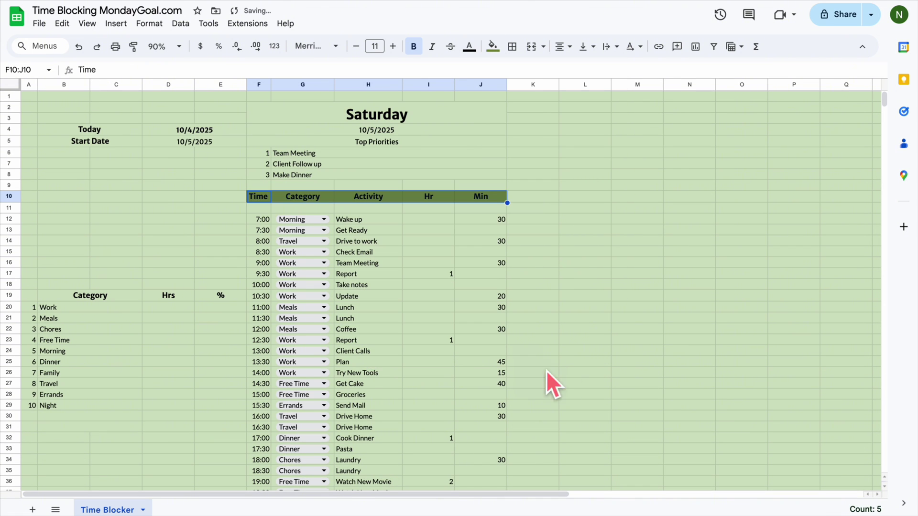
# Fill the Saturday title with the same dark green and make the title and schedule header text white.
pyautogui.click(454, 115)
pyautogui.click(493, 45)
pyautogui.click(534, 240)
pyautogui.moveTo(90, 129); pyautogui.dragTo(106, 142)
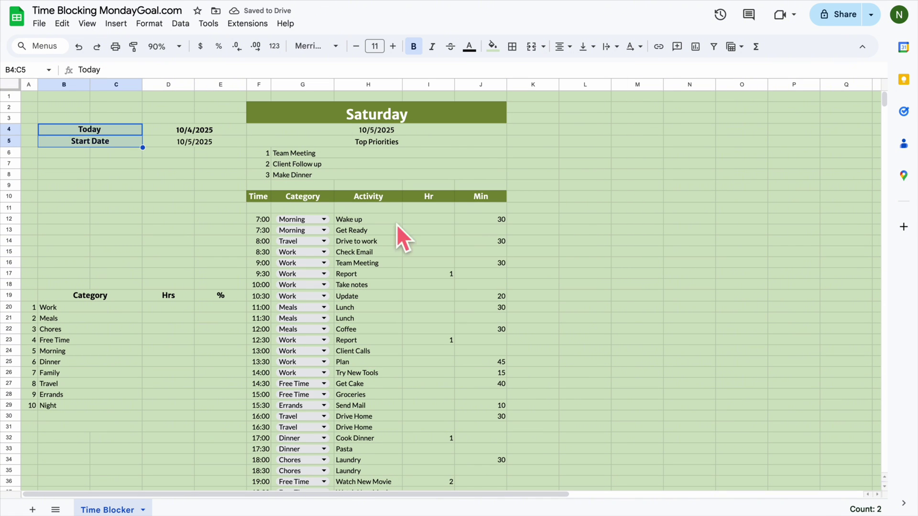
# Fill the daily schedule block F12:J46 with white.
pyautogui.moveTo(258, 219); pyautogui.dragTo(481, 409)
pyautogui.scroll(6, 481, 335)
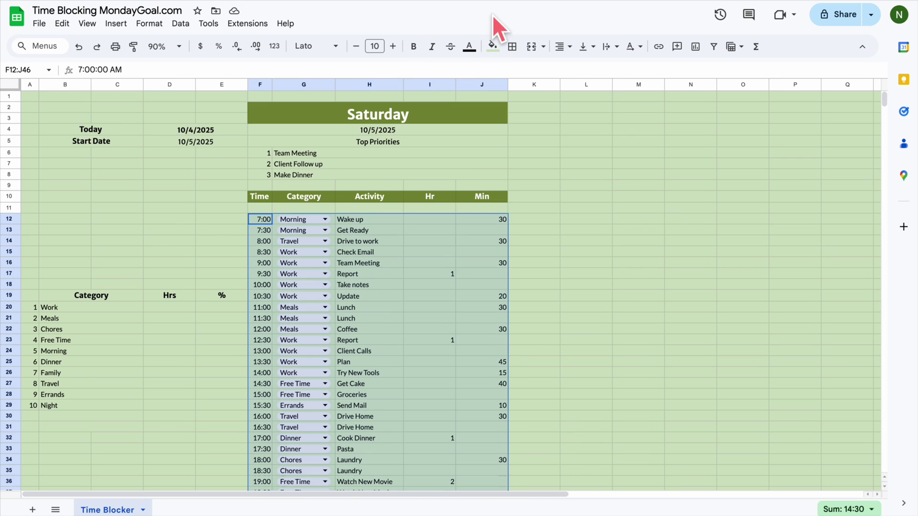
pyautogui.click(492, 46)
pyautogui.click(620, 87)
pyautogui.click(605, 175)
# Center the priority numbers in F6:F8 and fill the priority entries in G6:J8 with white.
pyautogui.moveTo(263, 153); pyautogui.dragTo(263, 175)
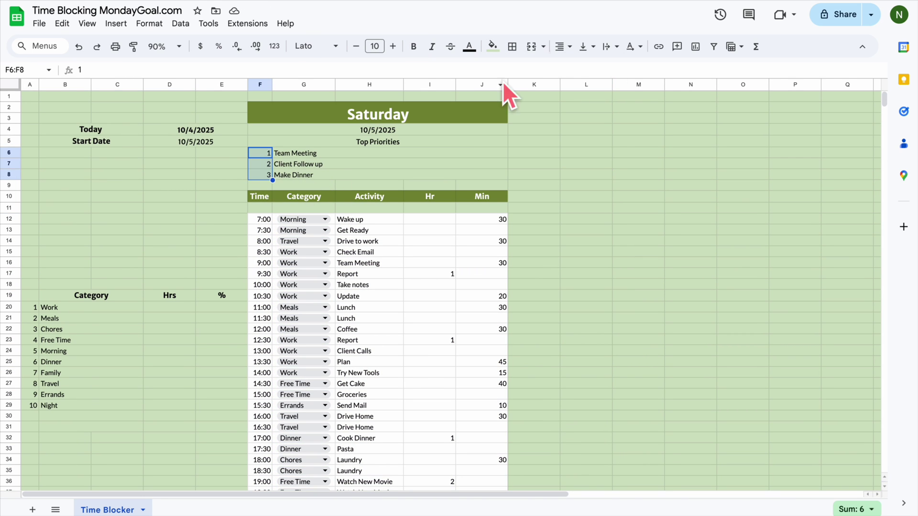
pyautogui.click(559, 47)
pyautogui.click(577, 68)
pyautogui.moveTo(363, 153); pyautogui.dragTo(369, 176)
pyautogui.click(493, 46)
pyautogui.click(610, 88)
# Fill the Top Priorities heading with the custom dark green and make its text white.
pyautogui.click(474, 142)
pyautogui.click(493, 46)
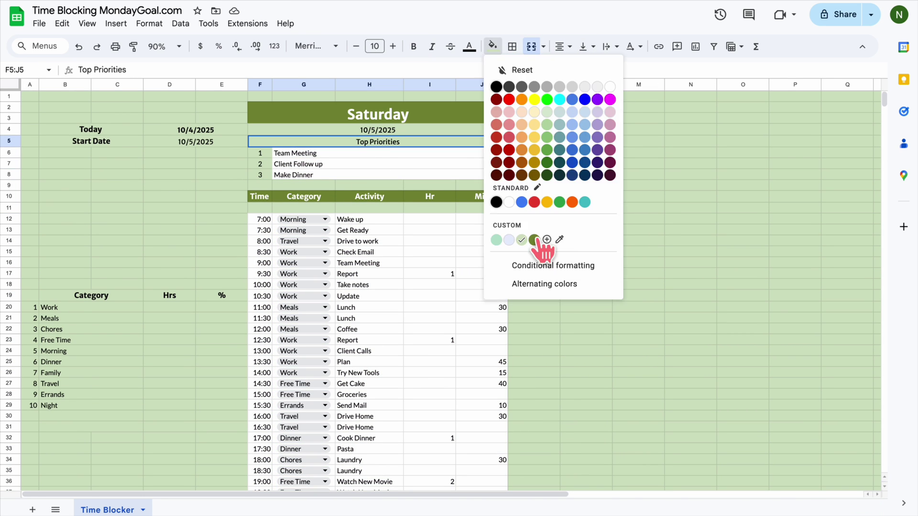
pyautogui.click(539, 301)
pyautogui.click(598, 176)
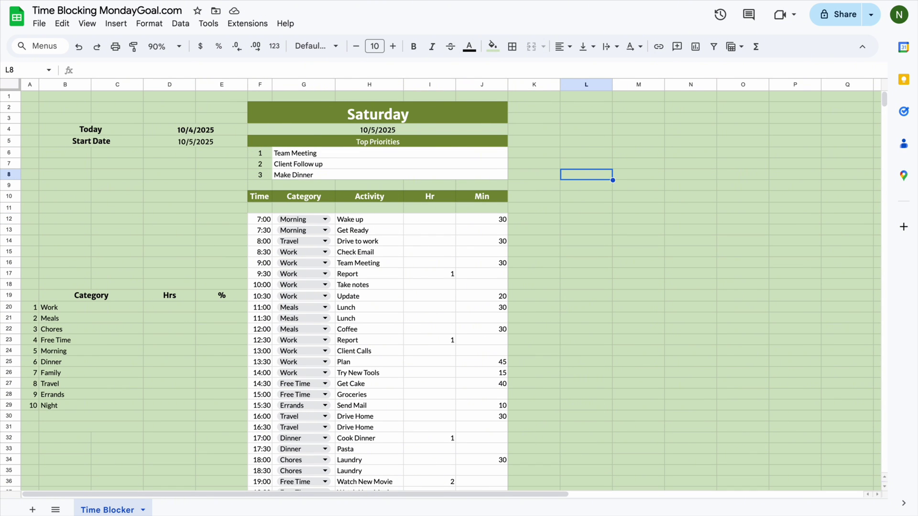
# Insert a narrow spacer column between the category table and the Saturday schedule.
pyautogui.moveTo(33, 296); pyautogui.dragTo(221, 296)
pyautogui.click(545, 219)
pyautogui.moveTo(560, 85); pyautogui.dragTo(521, 86)
pyautogui.moveTo(514, 85); pyautogui.dragTo(260, 84)
pyautogui.click(600, 96)
pyautogui.click(514, 85)
pyautogui.click(597, 185)
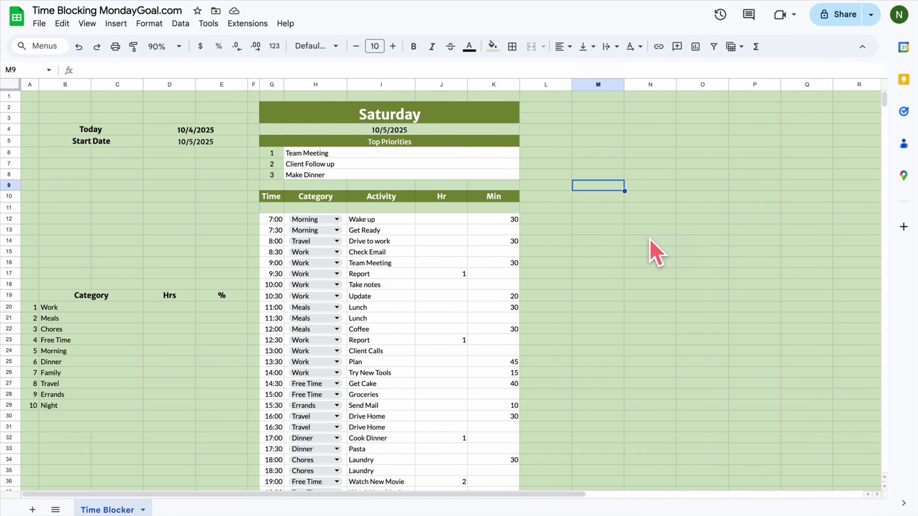
# Fill the category table header B19:E19 with the custom dark green and make its text white.
pyautogui.moveTo(47, 296); pyautogui.dragTo(230, 296)
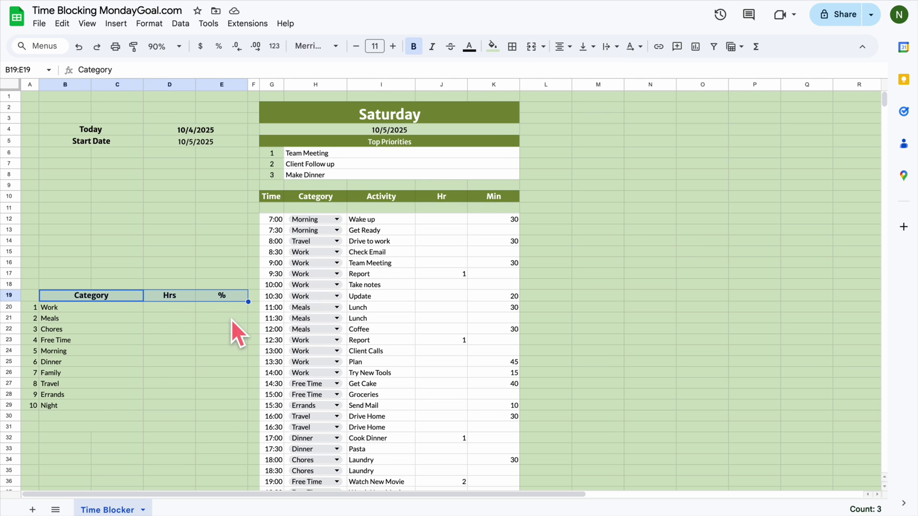
pyautogui.click(492, 46)
pyautogui.click(534, 239)
# Fill the Today and Start Date labels in B4:C5 with dark green and make their text white.
pyautogui.moveTo(48, 129); pyautogui.dragTo(133, 142)
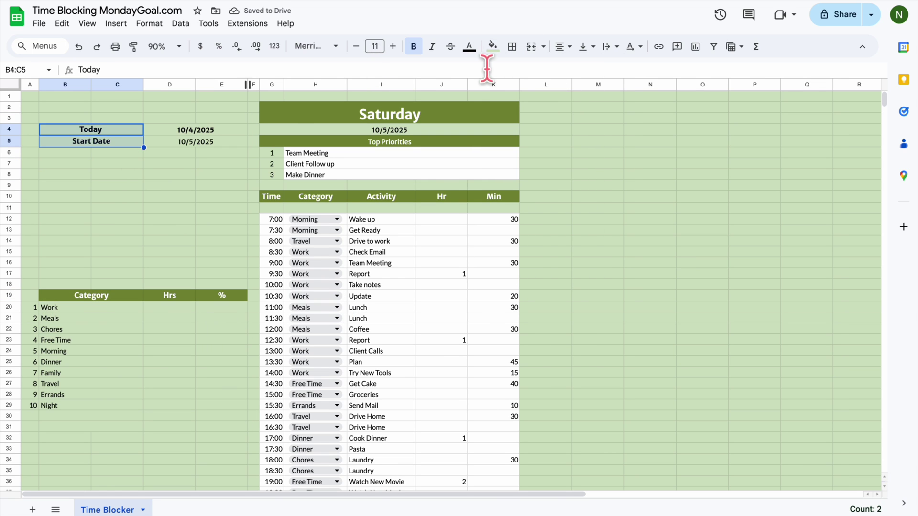
pyautogui.click(492, 47)
pyautogui.click(534, 239)
pyautogui.click(469, 46)
pyautogui.click(586, 87)
# Fill the start date cell D5:E5 with white.
pyautogui.click(209, 132)
pyautogui.click(210, 142)
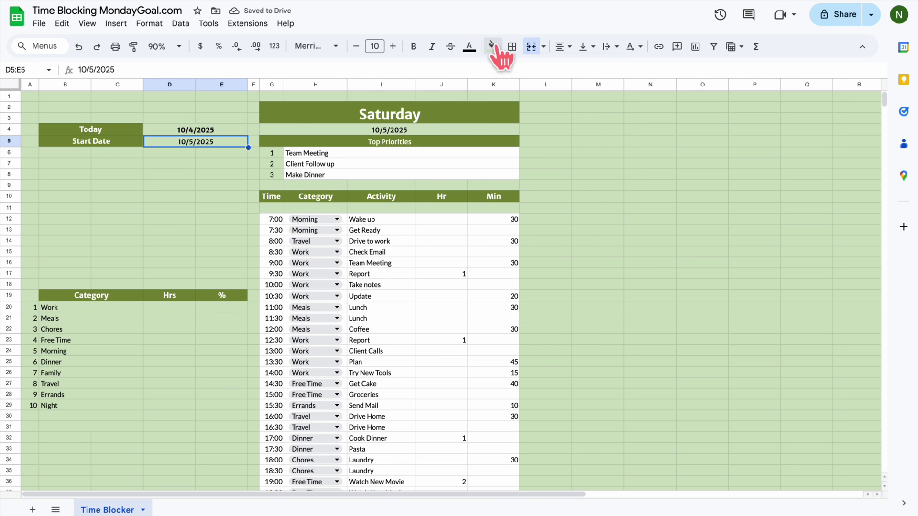
pyautogui.click(492, 47)
pyautogui.click(609, 87)
pyautogui.click(650, 185)
# Fill the category table body B20:E29 with white.
pyautogui.moveTo(48, 307); pyautogui.dragTo(229, 405)
pyautogui.click(493, 46)
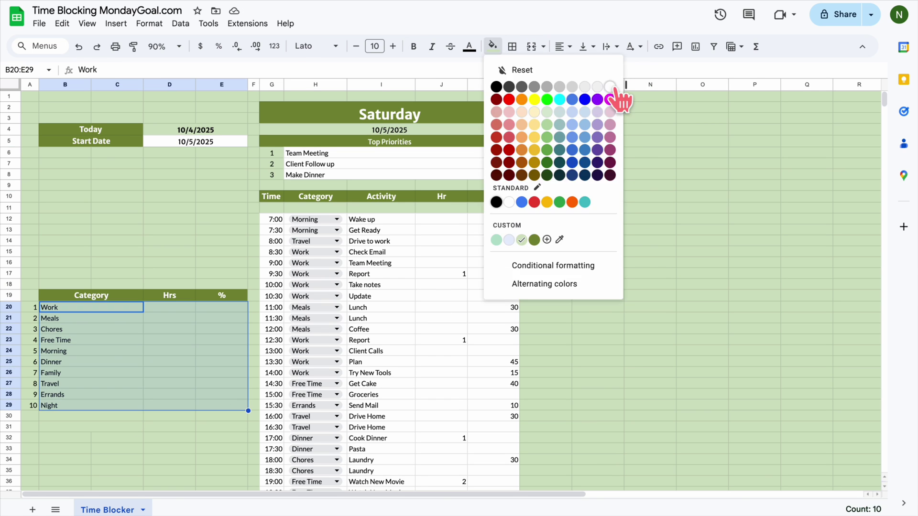
pyautogui.click(617, 92)
pyautogui.click(650, 252)
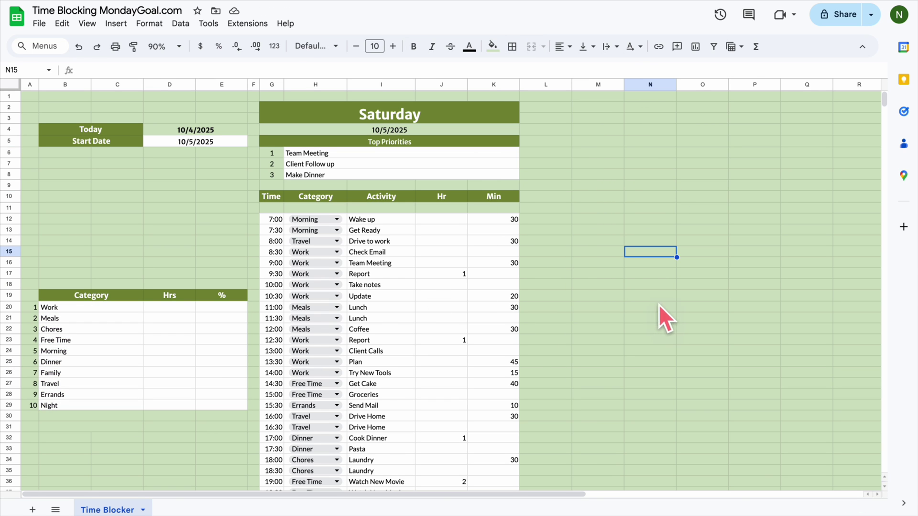
# Add green outer borders around the priorities block G6:K8 and the date block B4:E5.
pyautogui.moveTo(281, 152); pyautogui.dragTo(349, 173)
pyautogui.click(512, 47)
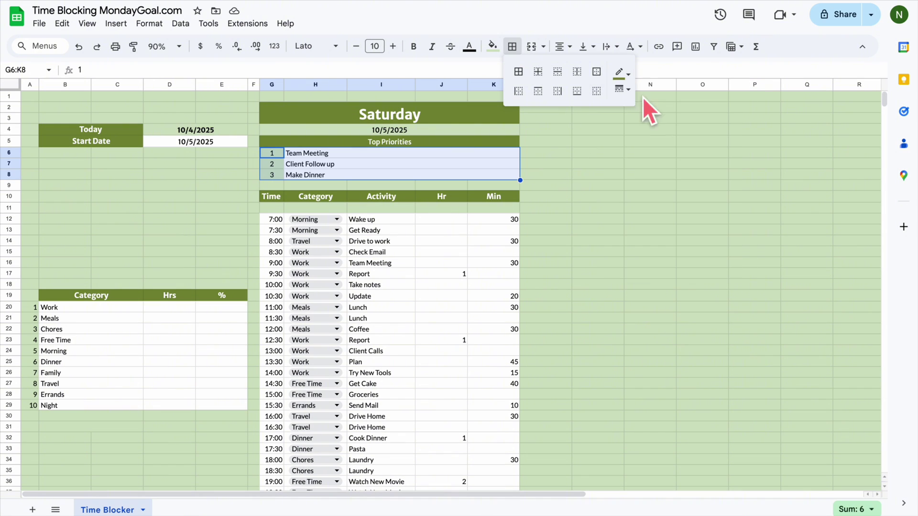
pyautogui.click(596, 72)
pyautogui.moveTo(91, 130); pyautogui.dragTo(221, 141)
pyautogui.click(511, 46)
pyautogui.click(596, 71)
pyautogui.click(702, 196)
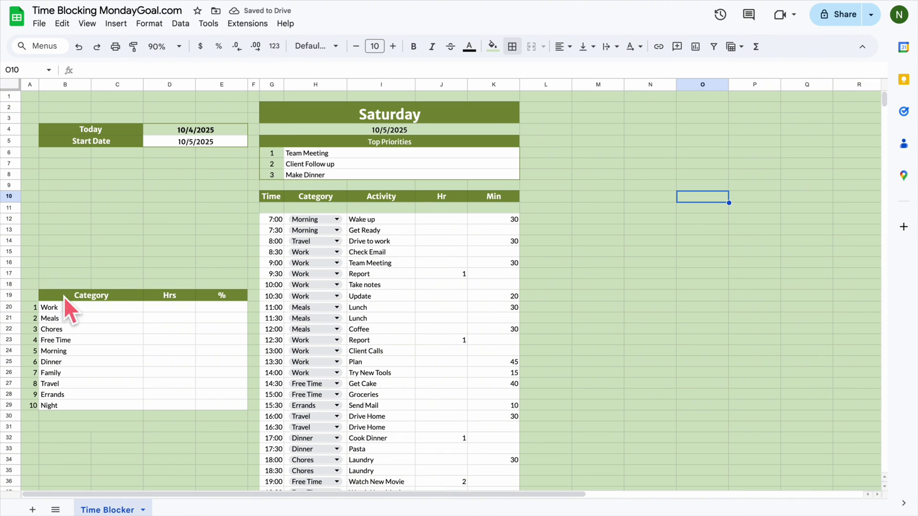
# Add a green outer border around the category table B19:E29.
pyautogui.moveTo(64, 296); pyautogui.dragTo(225, 405)
pyautogui.click(512, 46)
pyautogui.click(596, 71)
pyautogui.click(651, 252)
# Change the border line style and add inner horizontal borders to the Saturday priorities and schedule rows.
pyautogui.moveTo(277, 153); pyautogui.dragTo(494, 342)
pyautogui.click(512, 46)
pyautogui.click(620, 91)
pyautogui.click(646, 165)
pyautogui.click(557, 72)
pyautogui.click(597, 195)
pyautogui.scroll(4, 494, 343)
pyautogui.click(512, 46)
pyautogui.click(557, 72)
# Add inner horizontal borders between the rows of the category table.
pyautogui.moveTo(64, 260); pyautogui.dragTo(221, 358)
pyautogui.click(512, 47)
pyautogui.click(558, 71)
pyautogui.click(598, 303)
pyautogui.scroll(2, 598, 303)
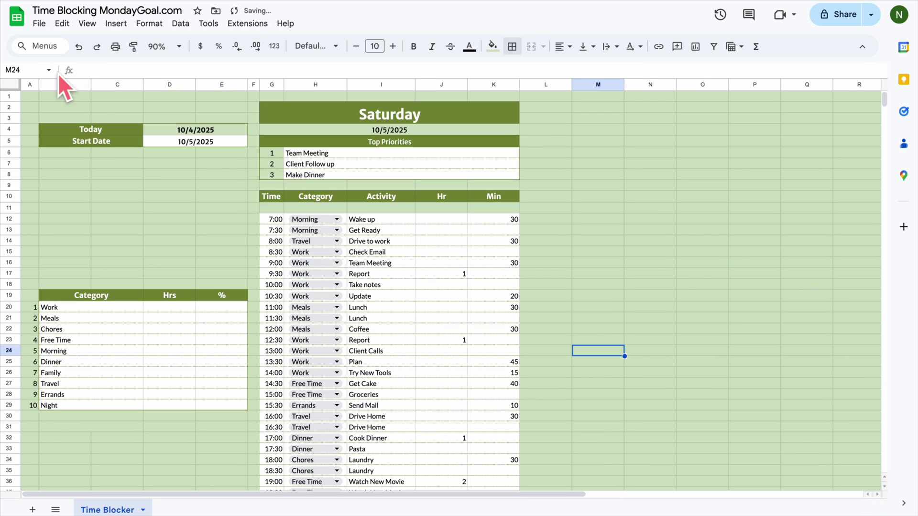
# Hide the sheet's gridlines.
pyautogui.click(87, 24)
pyautogui.moveTo(229, 44)
pyautogui.click(296, 64)
pyautogui.click(631, 263)
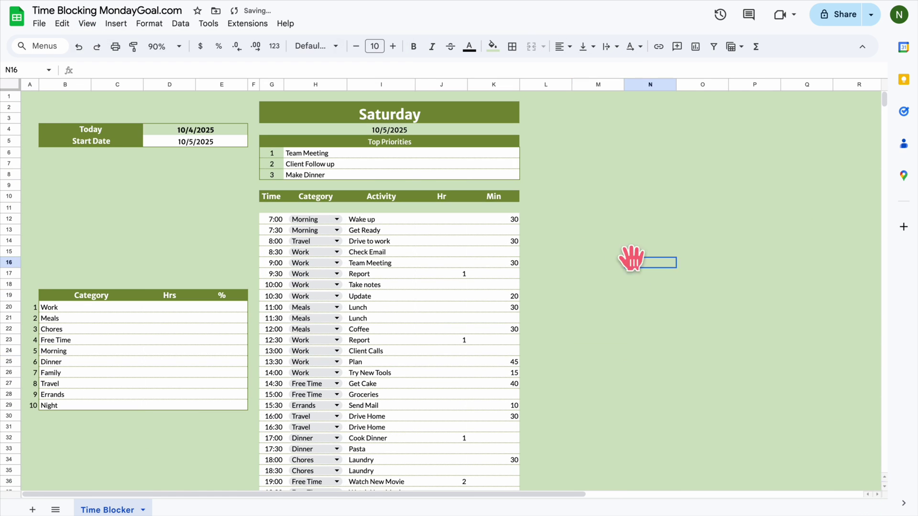
# Add inner borders to the category table body B20:E29 so its columns are divided.
pyautogui.moveTo(170, 307); pyautogui.dragTo(221, 406)
pyautogui.moveTo(65, 306); pyautogui.dragTo(221, 405)
pyautogui.click(512, 47)
pyautogui.click(539, 71)
pyautogui.click(650, 274)
# Add inner vertical borders between the columns of the Saturday schedule block.
pyautogui.moveTo(274, 219); pyautogui.dragTo(518, 297)
pyautogui.scroll(3, 518, 296)
pyautogui.click(512, 46)
pyautogui.click(577, 71)
pyautogui.click(597, 273)
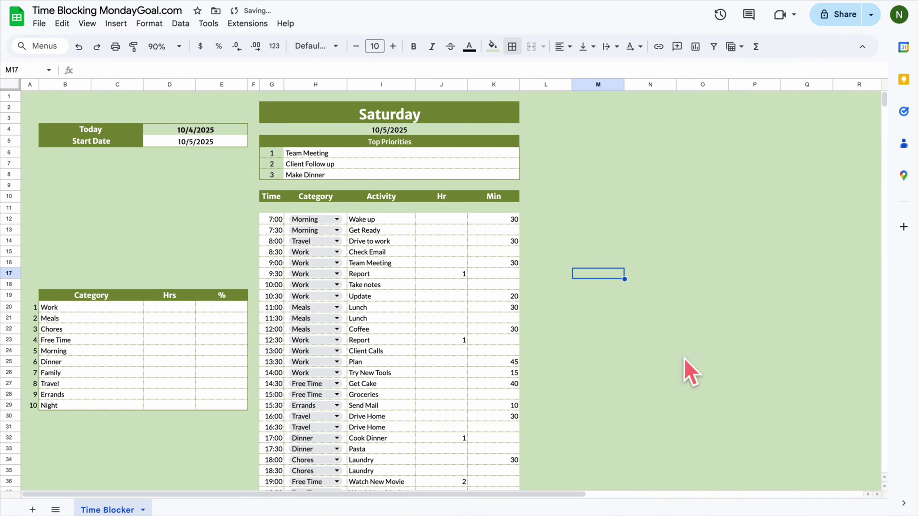
# Make schedule header row 10 taller and align its text vertically to the middle.
pyautogui.click(9, 196)
pyautogui.moveTo(8, 201); pyautogui.dragTo(9, 207)
pyautogui.click(583, 47)
pyautogui.click(578, 69)
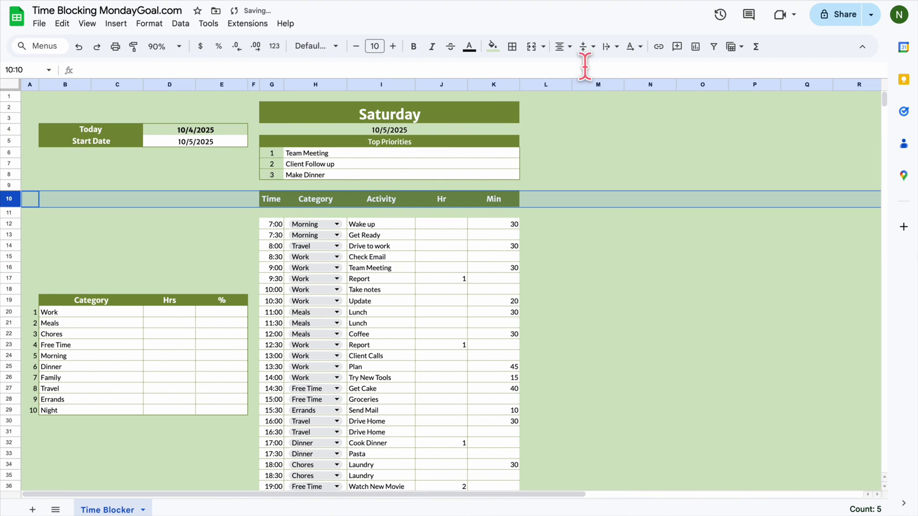
pyautogui.click(617, 268)
# Increase the Top Priorities heading's font size by one point.
pyautogui.click(390, 142)
pyautogui.click(393, 46)
pyautogui.click(619, 196)
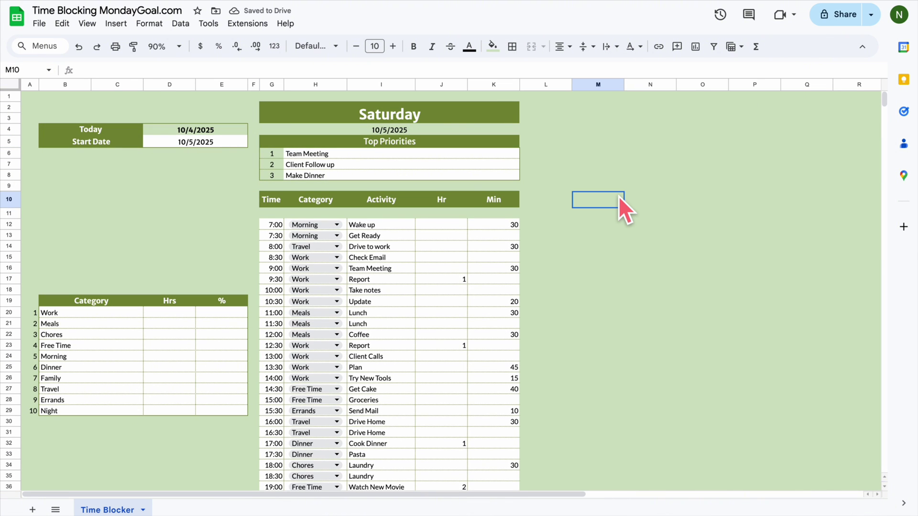
# Enter the title "Time Blocker" in B2 and enlarge its text.
pyautogui.click(66, 109)
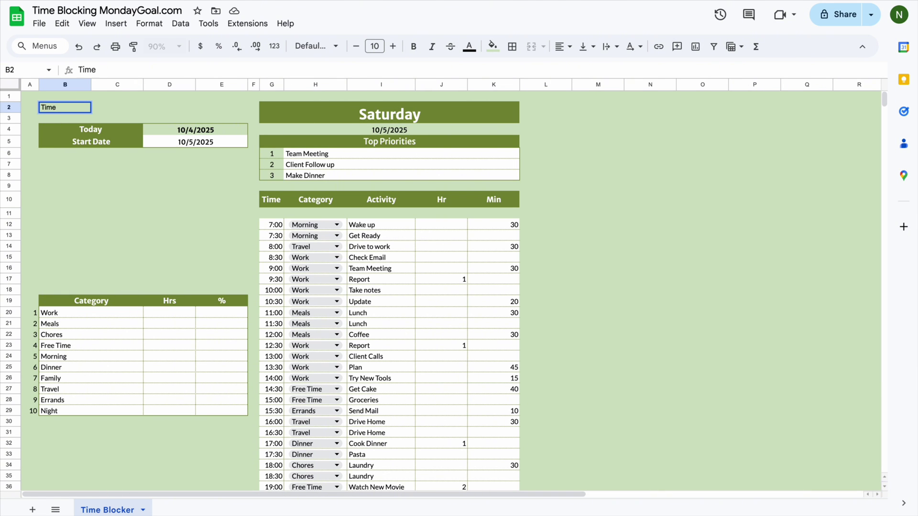
pyautogui.press('Return')
pyautogui.click(82, 109)
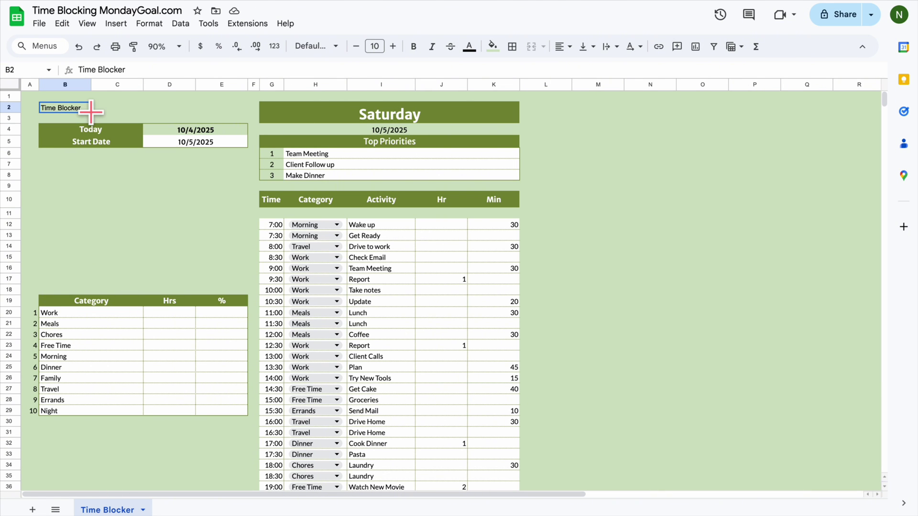
pyautogui.click(393, 46)
pyautogui.click(393, 46)
pyautogui.click(154, 243)
# Align the Saturday title vertically to the middle of its merged cell.
pyautogui.click(390, 115)
pyautogui.click(583, 47)
pyautogui.click(599, 66)
pyautogui.click(603, 148)
# Merge B2:E3 for the Time Blocker title and set it to Kaushan Script at size 26.
pyautogui.moveTo(65, 110); pyautogui.dragTo(206, 125)
pyautogui.click(531, 47)
pyautogui.doubleClick(392, 46)
pyautogui.click(392, 46)
pyautogui.click(392, 46)
pyautogui.click(392, 46)
pyautogui.click(316, 46)
pyautogui.click(338, 217)
# Color the Time Blocker title text with custom gold #DBA410.
pyautogui.click(469, 46)
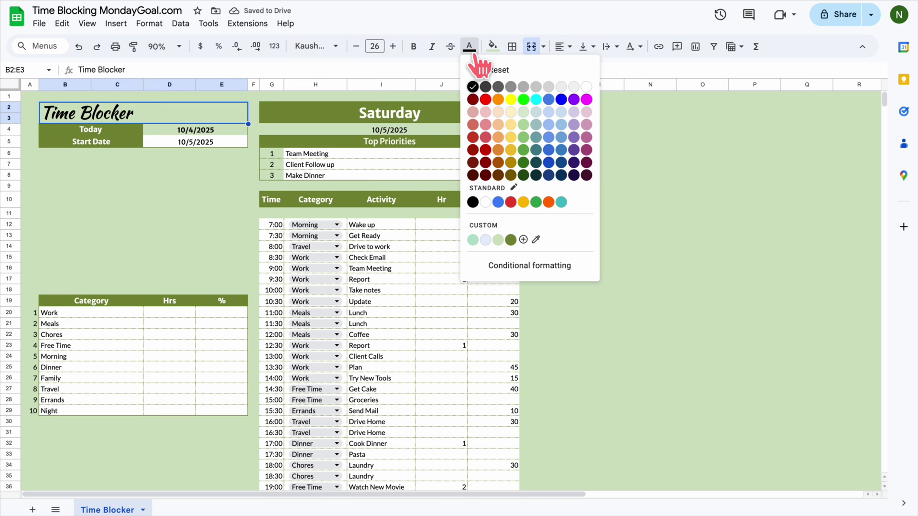
pyautogui.click(523, 239)
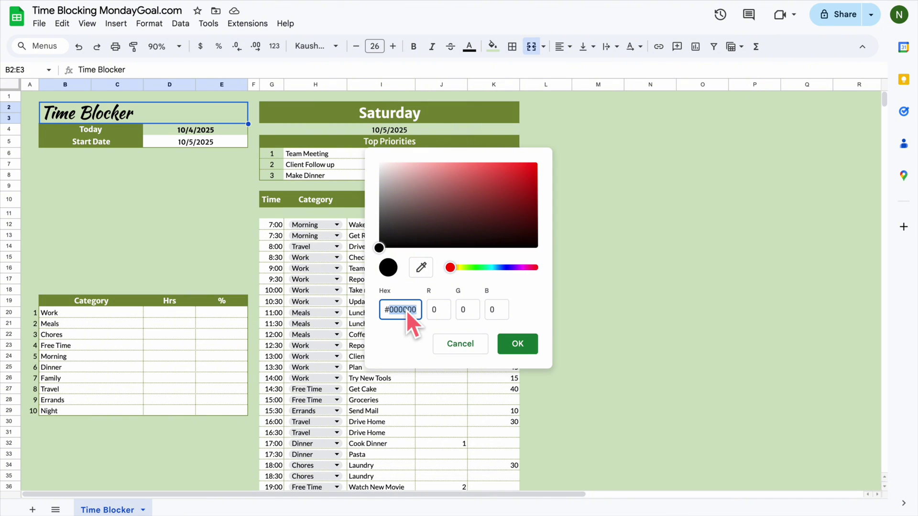
pyautogui.write('dba410')
pyautogui.click(517, 343)
# Try a dark red text color on the Time Blocker title.
pyautogui.click(469, 46)
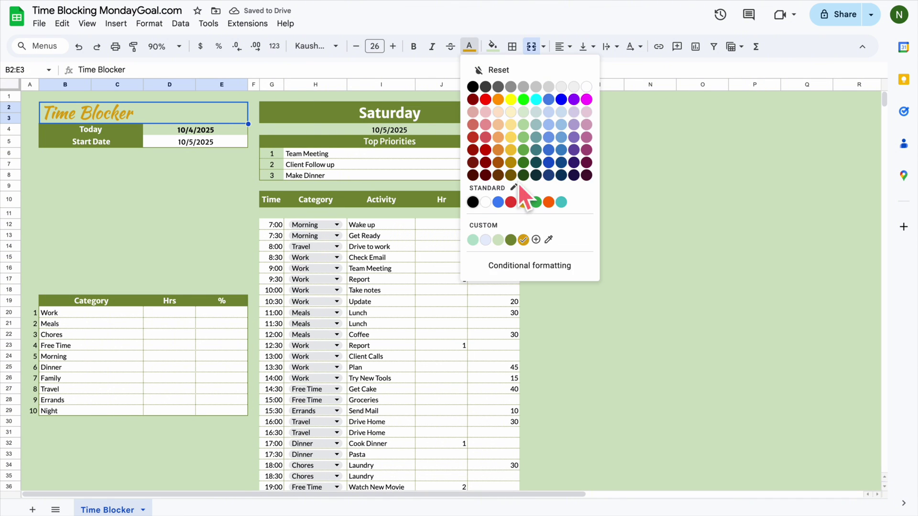
pyautogui.click(473, 100)
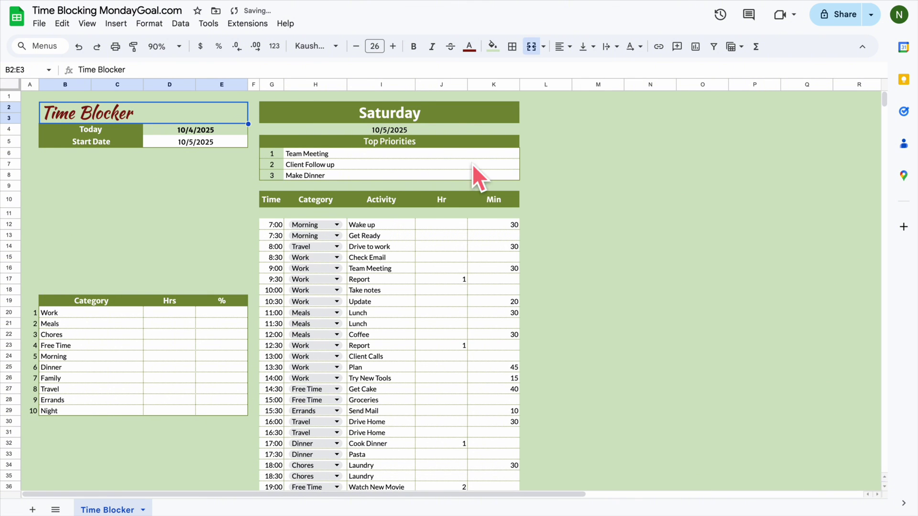
# Set the Time Blocker title's font size to 32.
pyautogui.doubleClick(393, 46)
pyautogui.doubleClick(393, 47)
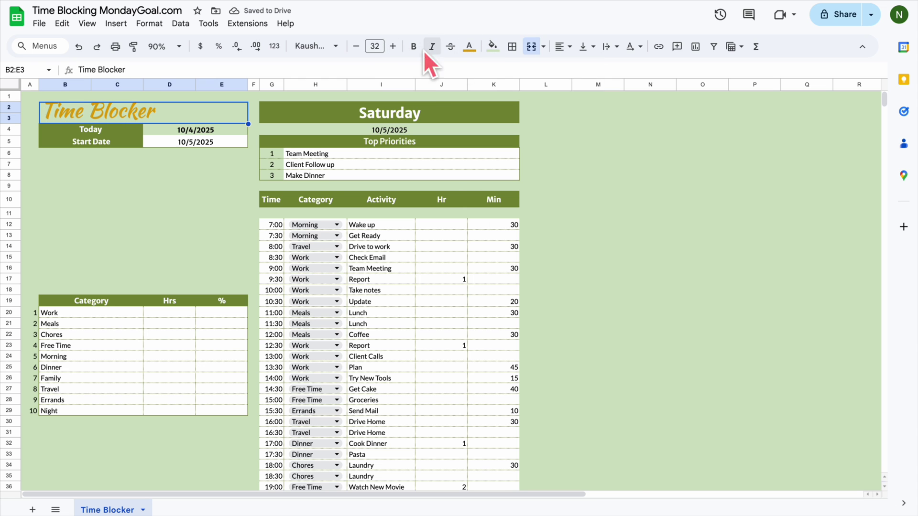
pyautogui.click(649, 257)
# Copy the Saturday block in columns F:K, including its spacer column, and paste it starting at column L.
pyautogui.hscroll(2, 574, 191)
pyautogui.click(447, 85)
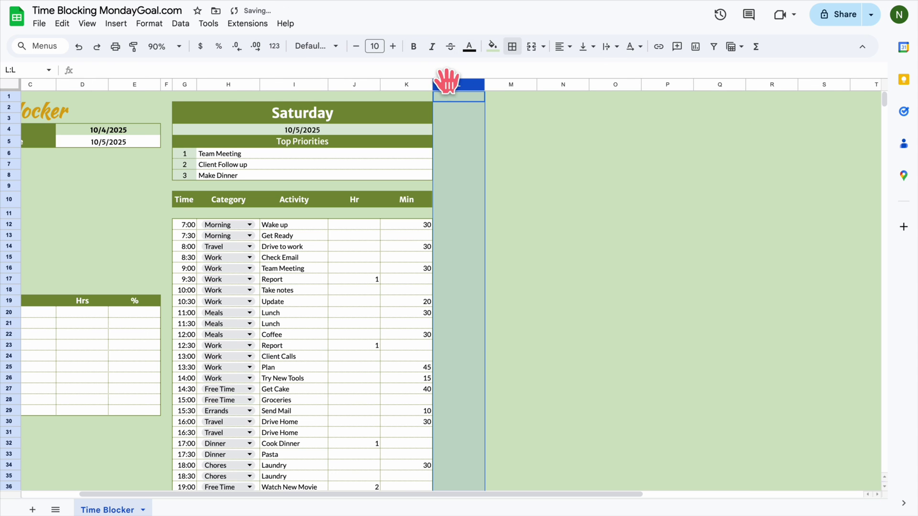
pyautogui.click(167, 84)
pyautogui.keyDown('shift'); pyautogui.click(405, 84); pyautogui.keyUp('shift')
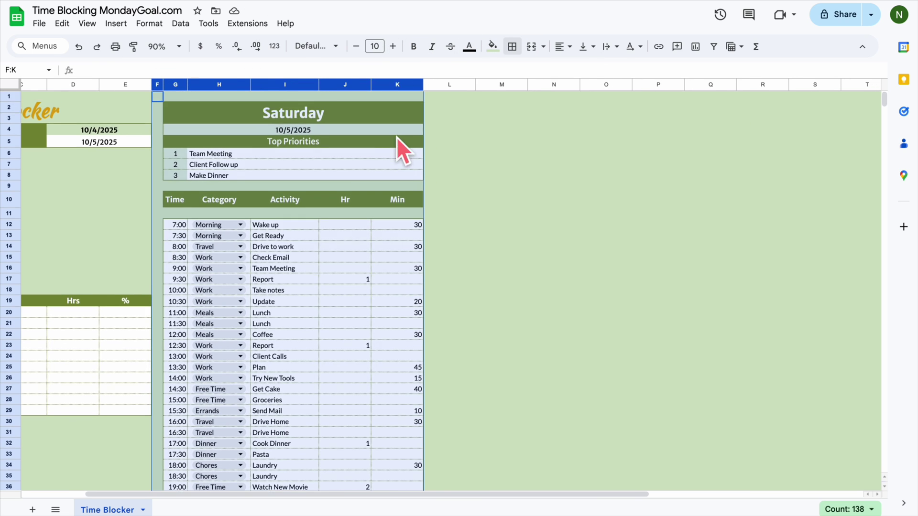
pyautogui.hscroll(-2, 410, 144)
pyautogui.rightClick(484, 85)
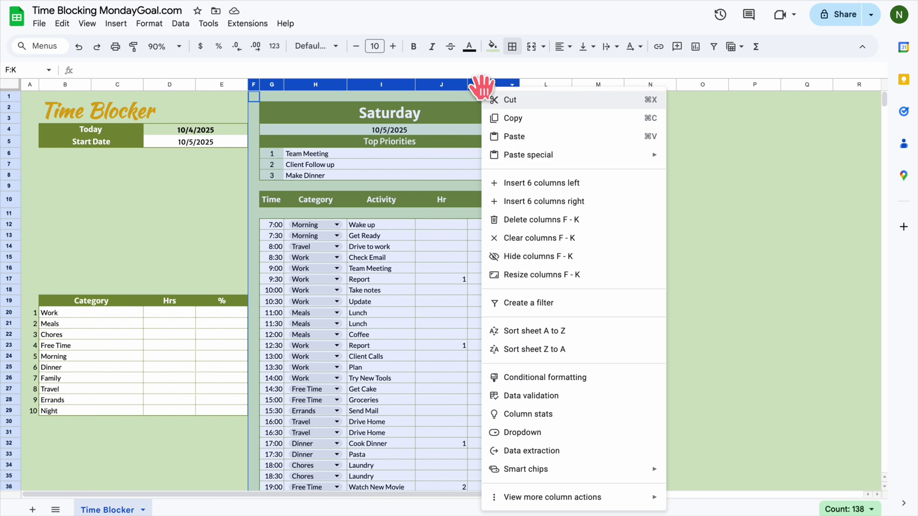
pyautogui.click(526, 113)
pyautogui.click(533, 84)
pyautogui.rightClick(533, 84)
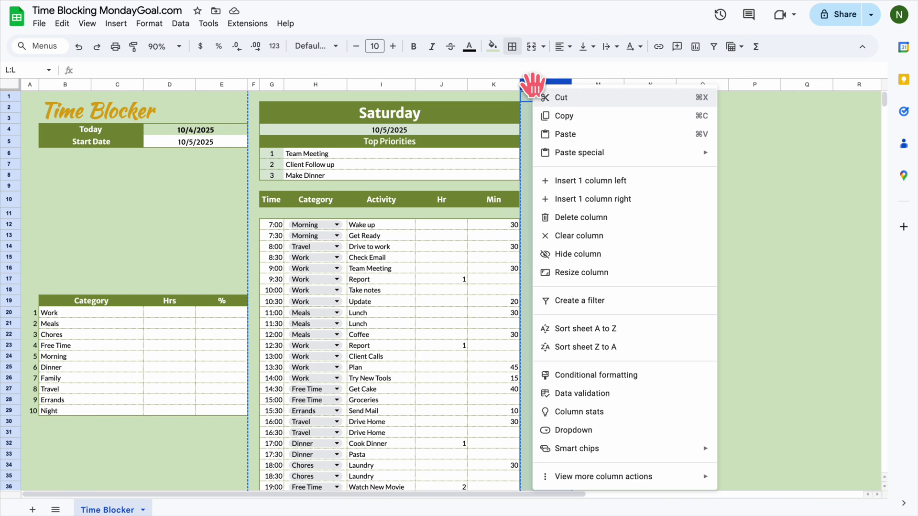
pyautogui.click(544, 135)
# Paste another copy of the Saturday block starting at column R.
pyautogui.hscroll(2, 772, 287)
pyautogui.hscroll(4, 767, 274)
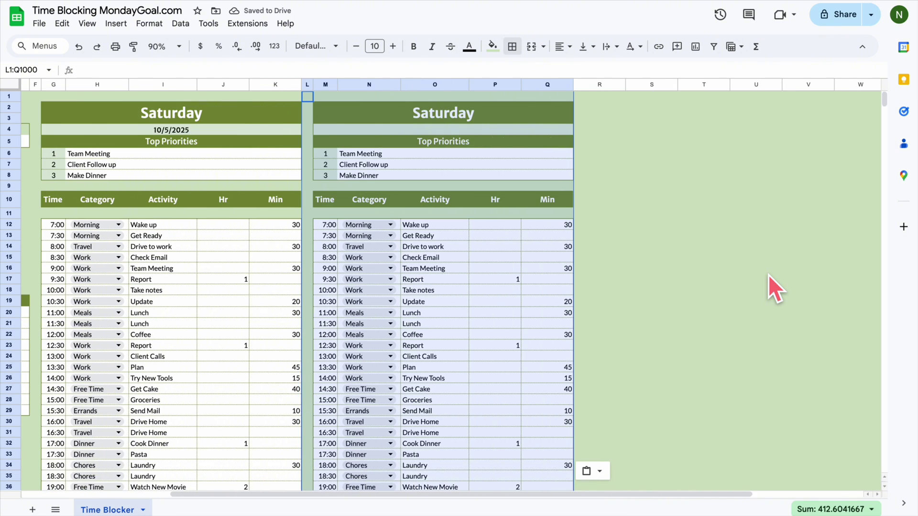
pyautogui.hscroll(1, 767, 274)
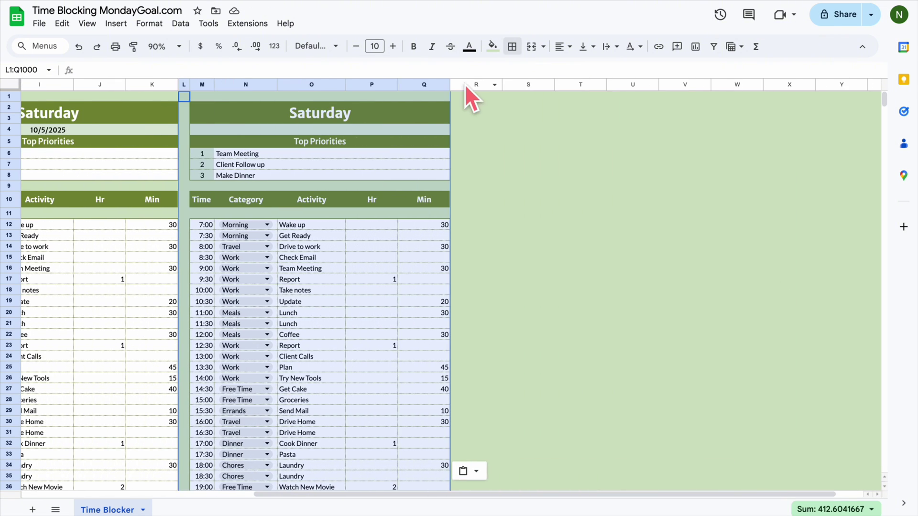
pyautogui.rightClick(460, 84)
pyautogui.click(492, 130)
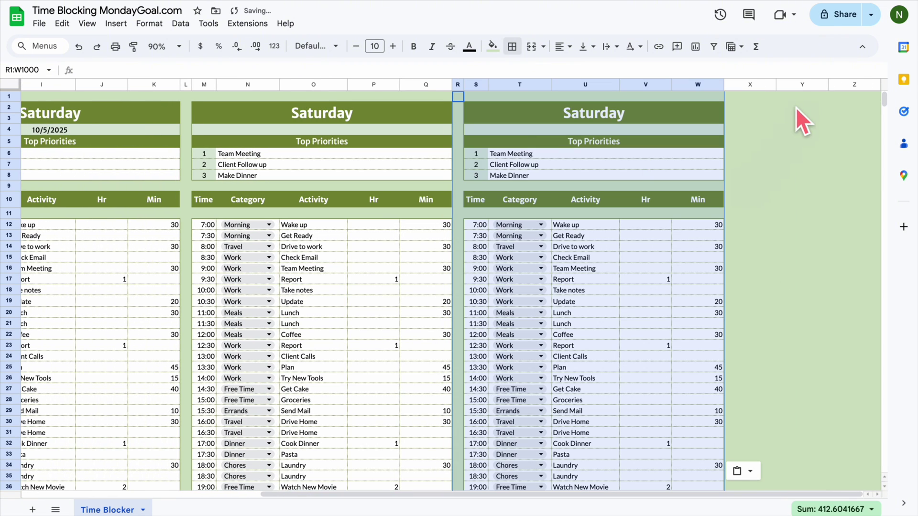
# Try pasting a further copy of the Saturday block starting at column X, and undo that paste.
pyautogui.click(741, 84)
pyautogui.rightClick(741, 84)
pyautogui.click(679, 136)
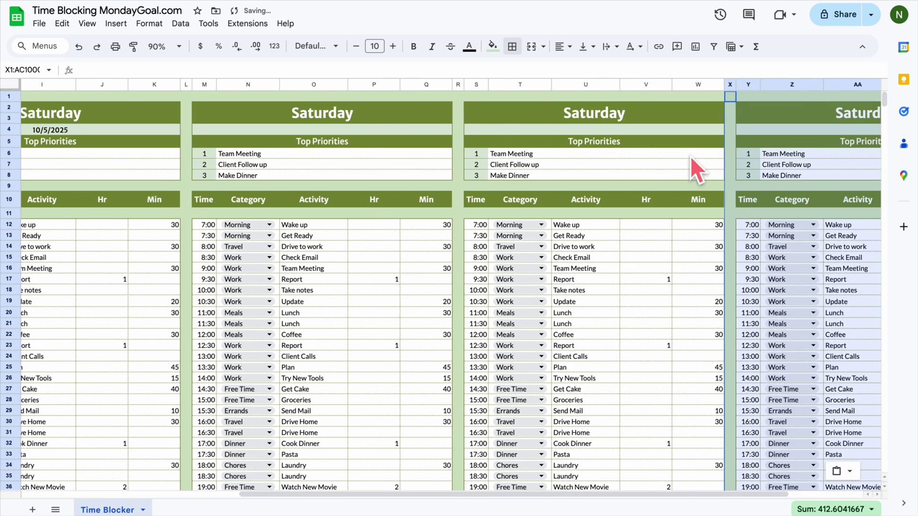
pyautogui.hscroll(3, 690, 156)
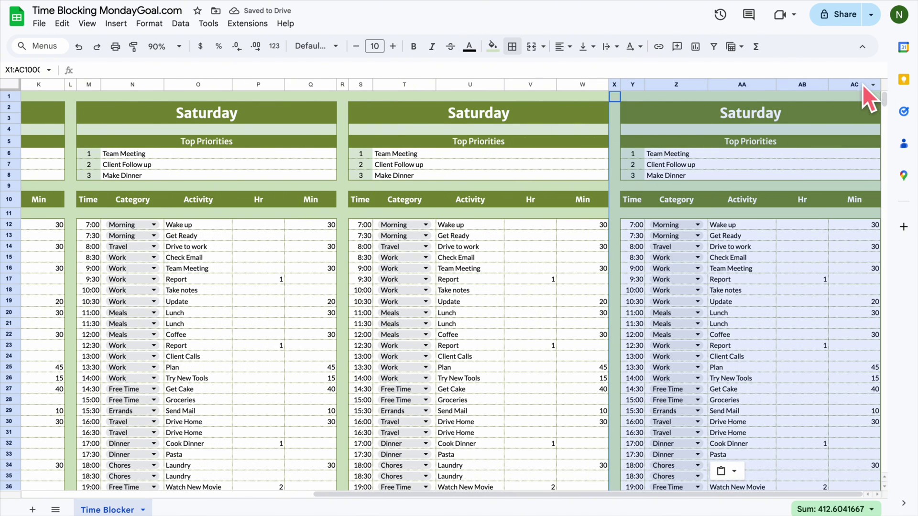
pyautogui.hscroll(-5, 523, 235)
pyautogui.hscroll(5, 521, 234)
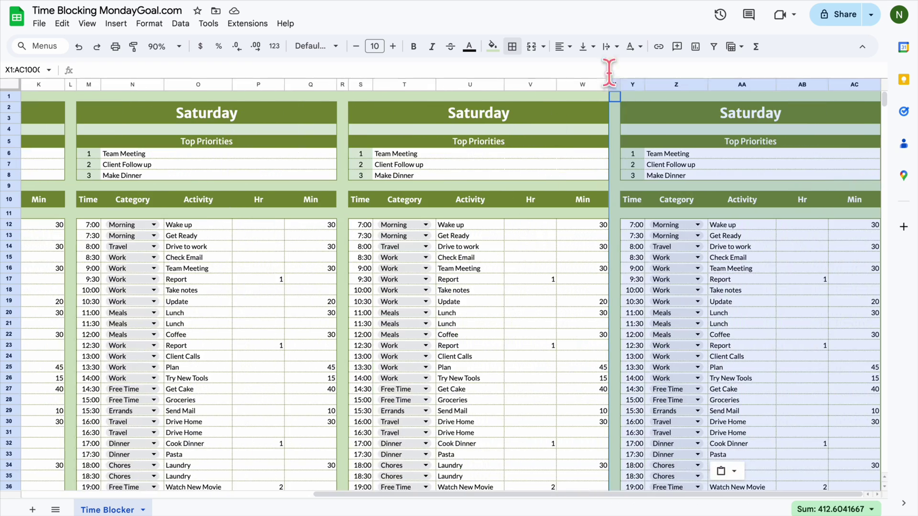
pyautogui.hotkey('ctrl', 'z')
# Insert three columns before the empty columns X:Z and select the six-column range X:AC.
pyautogui.keyDown('shift'); pyautogui.click(842, 84); pyautogui.keyUp('shift')
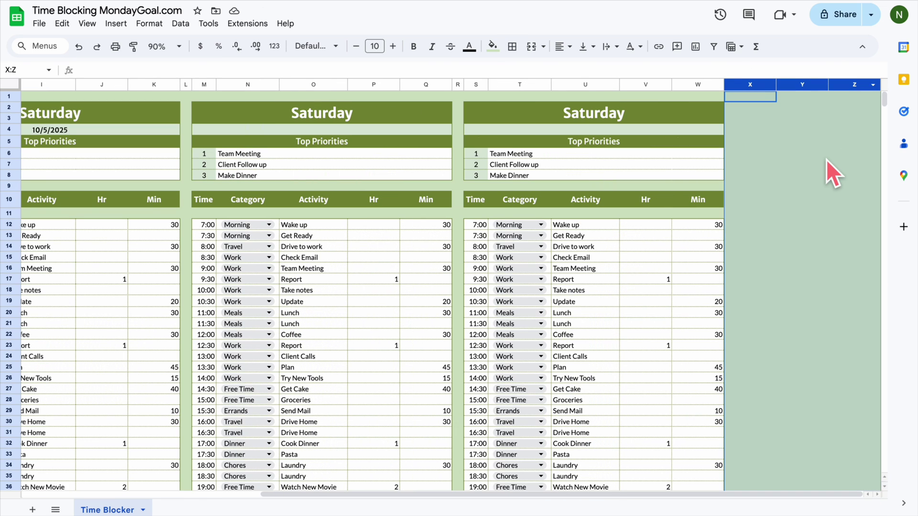
pyautogui.rightClick(850, 86)
pyautogui.click(795, 185)
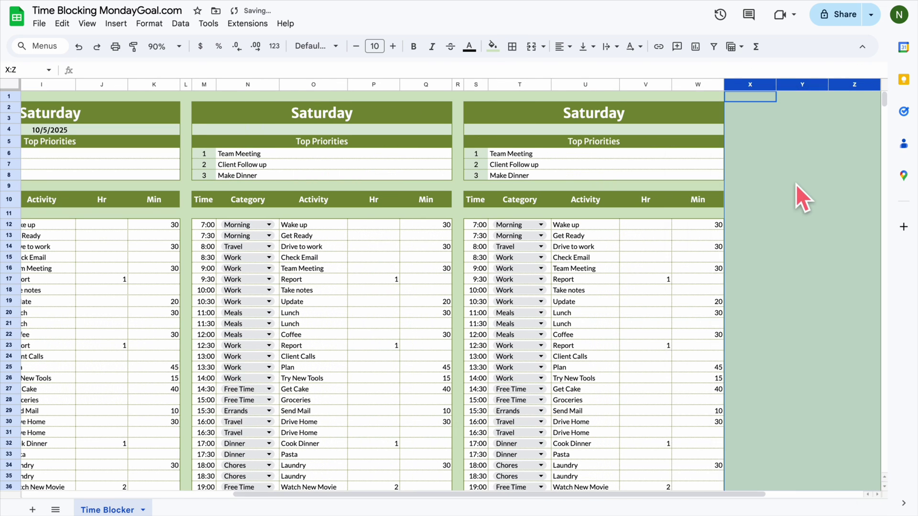
pyautogui.keyDown('shift'); pyautogui.click(855, 84); pyautogui.keyUp('shift')
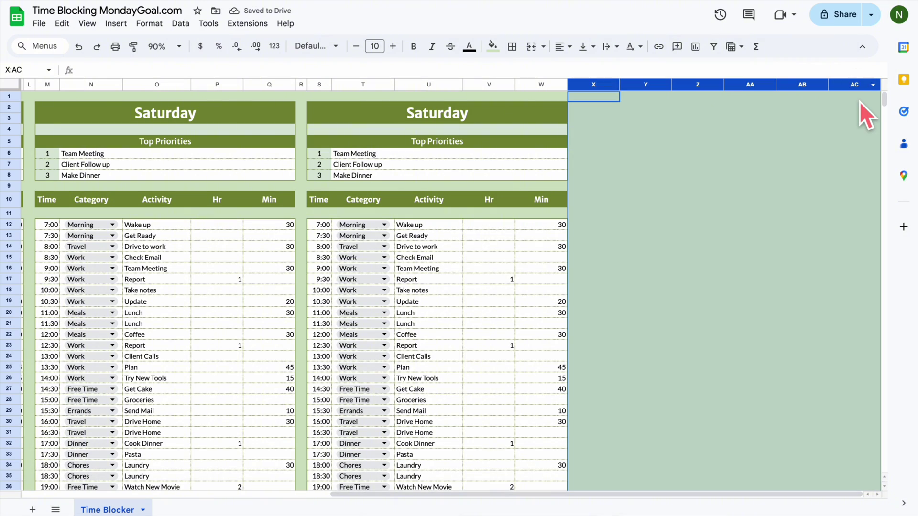
# Insert four more sets of six columns to the right of columns X:AC to make room for further day blocks.
pyautogui.rightClick(856, 85)
pyautogui.click(799, 199)
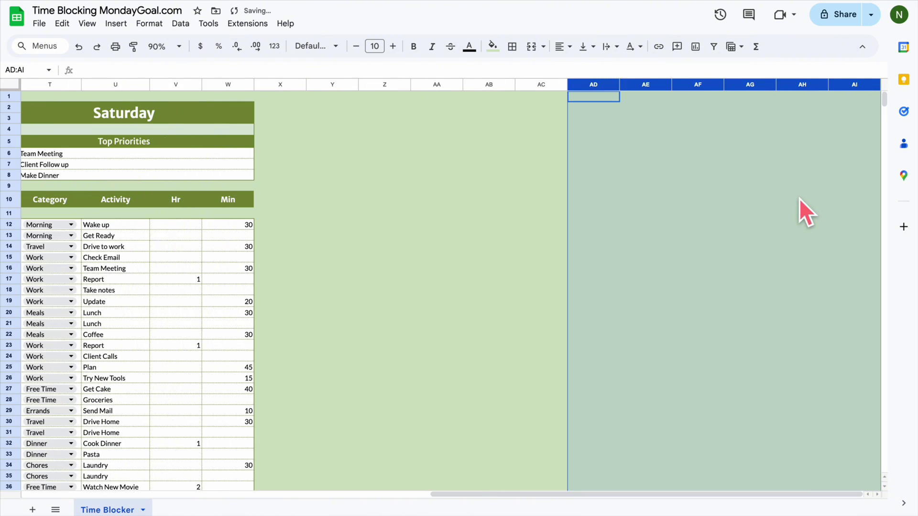
pyautogui.rightClick(591, 85)
pyautogui.click(659, 201)
pyautogui.hscroll(-10, 656, 203)
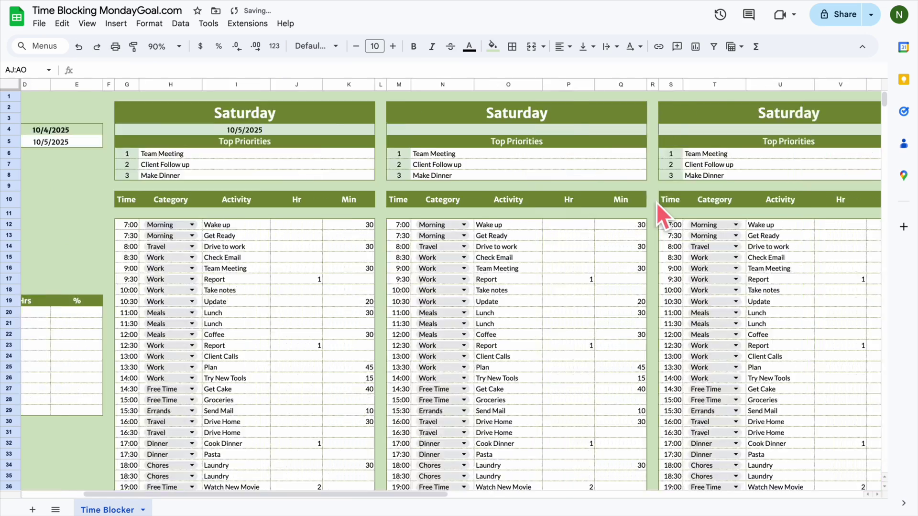
pyautogui.hscroll(10, 656, 203)
pyautogui.rightClick(860, 87)
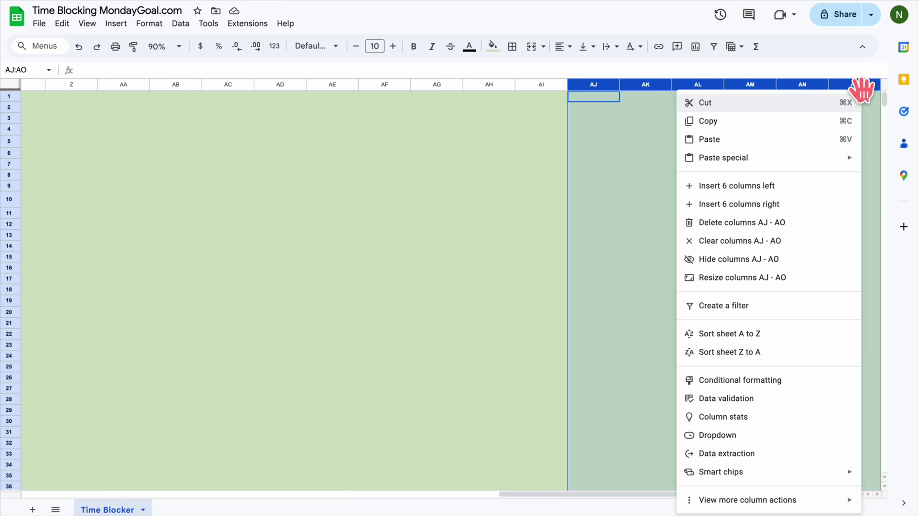
pyautogui.click(766, 199)
pyautogui.hscroll(-10, 781, 198)
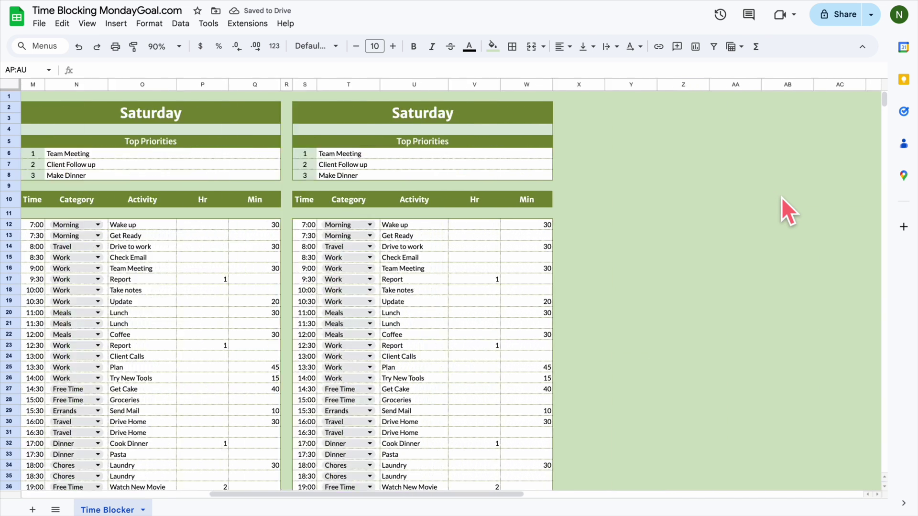
pyautogui.hscroll(10, 781, 197)
pyautogui.rightClick(597, 86)
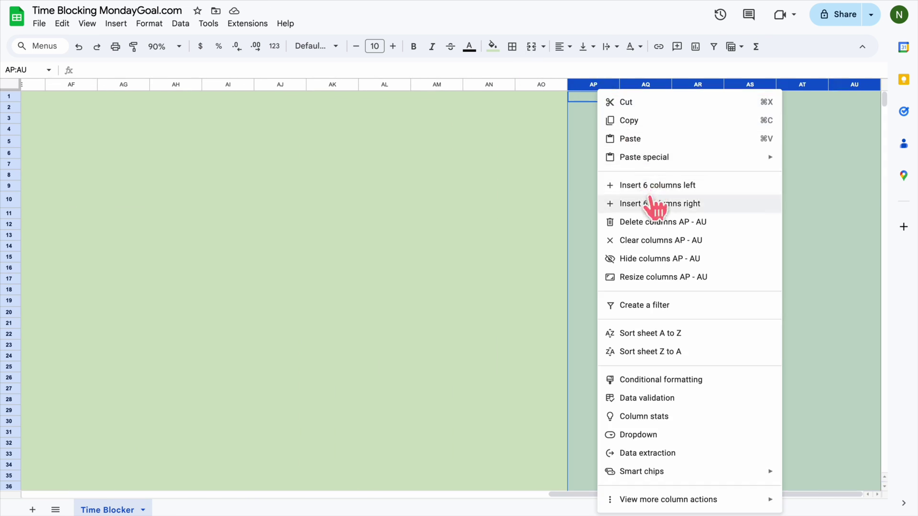
pyautogui.click(651, 204)
# Copy the Saturday block in columns R:W, including its spacer column, and paste it starting at column X.
pyautogui.hscroll(-15, 646, 196)
pyautogui.click(417, 85)
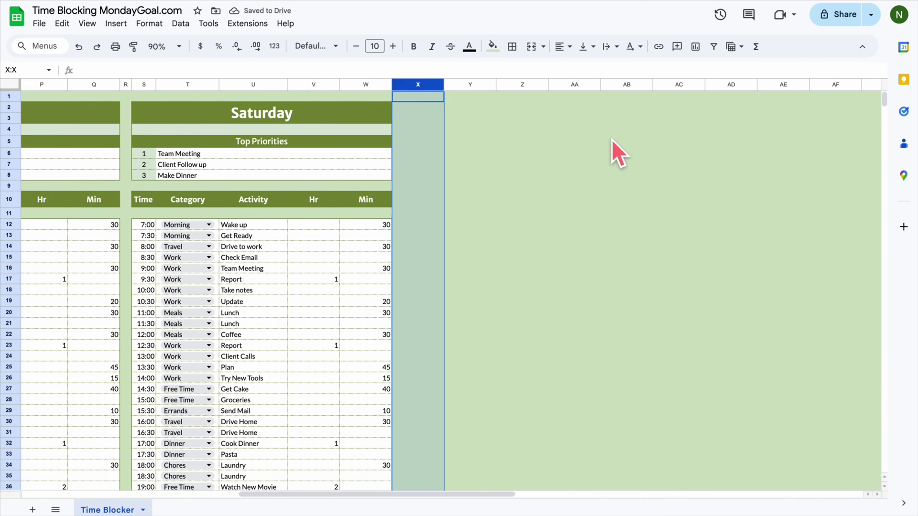
pyautogui.hscroll(-3, 610, 139)
pyautogui.click(267, 85)
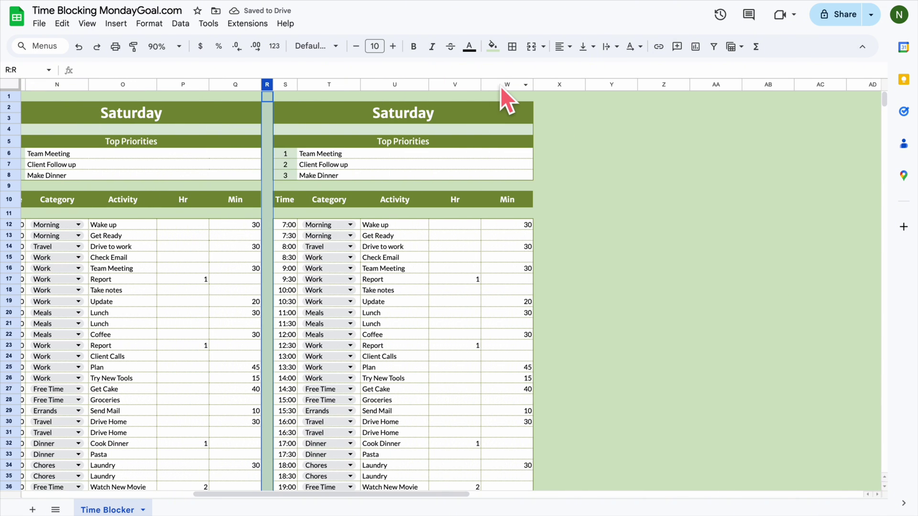
pyautogui.keyDown('shift'); pyautogui.click(500, 85); pyautogui.keyUp('shift')
pyautogui.hotkey('ctrl', 'c')
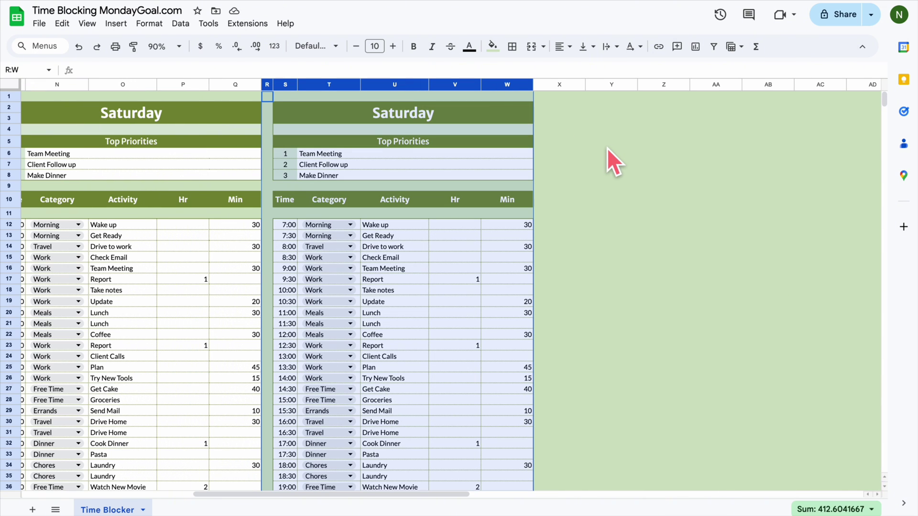
pyautogui.click(557, 85)
pyautogui.hotkey('ctrl', 'v')
# Paste another copy of the copied day block starting at column AD.
pyautogui.hscroll(7, 564, 110)
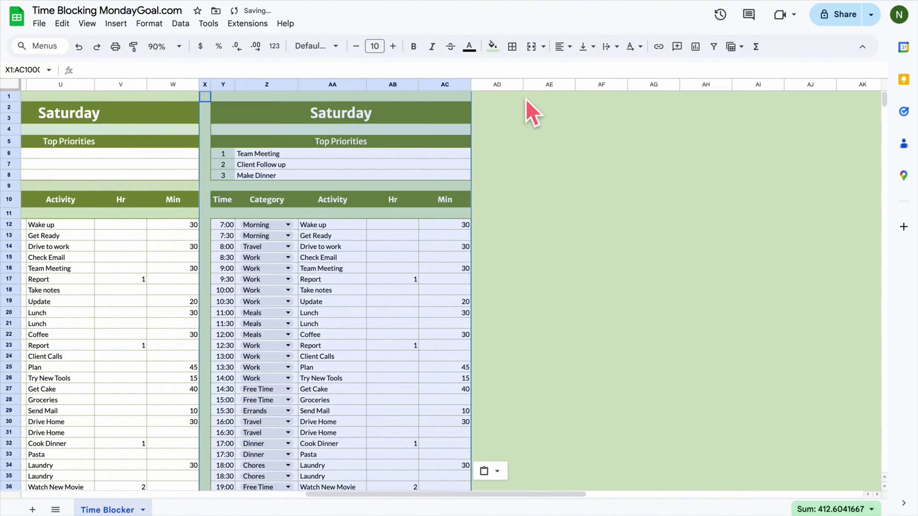
pyautogui.click(521, 85)
pyautogui.hotkey('ctrl', 'v')
pyautogui.hscroll(-9, 615, 132)
pyautogui.hscroll(-8, 430, 198)
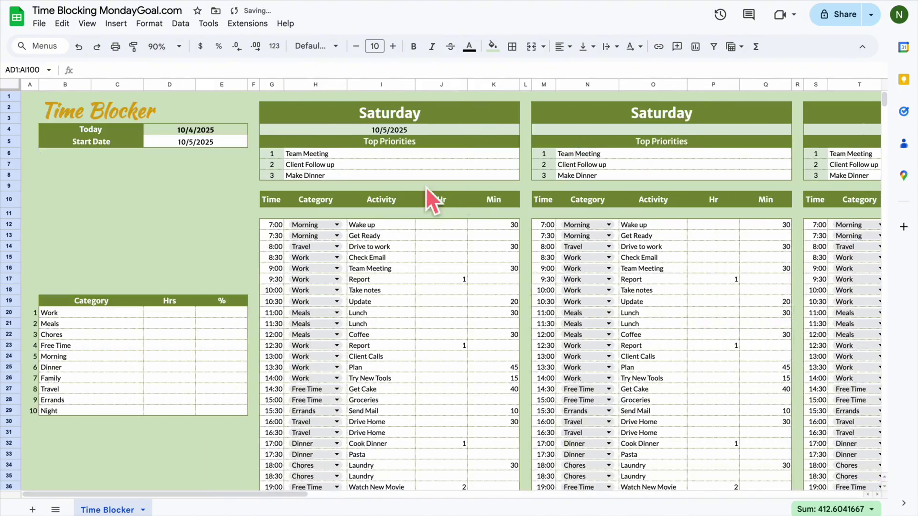
# Paste the final copy of the day block starting at column AJ.
pyautogui.hscroll(15, 461, 198)
pyautogui.click(368, 84)
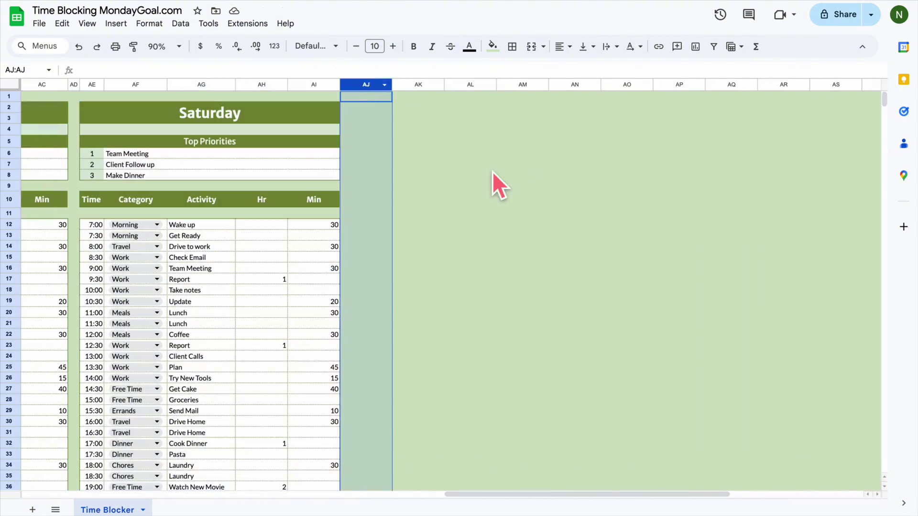
pyautogui.hotkey('ctrl', 'v')
pyautogui.hscroll(-15, 502, 177)
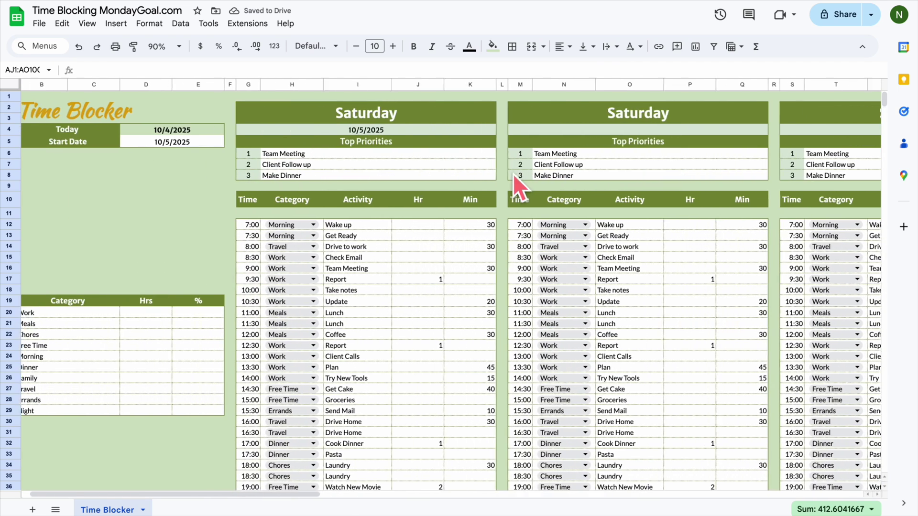
pyautogui.hscroll(-1, 513, 174)
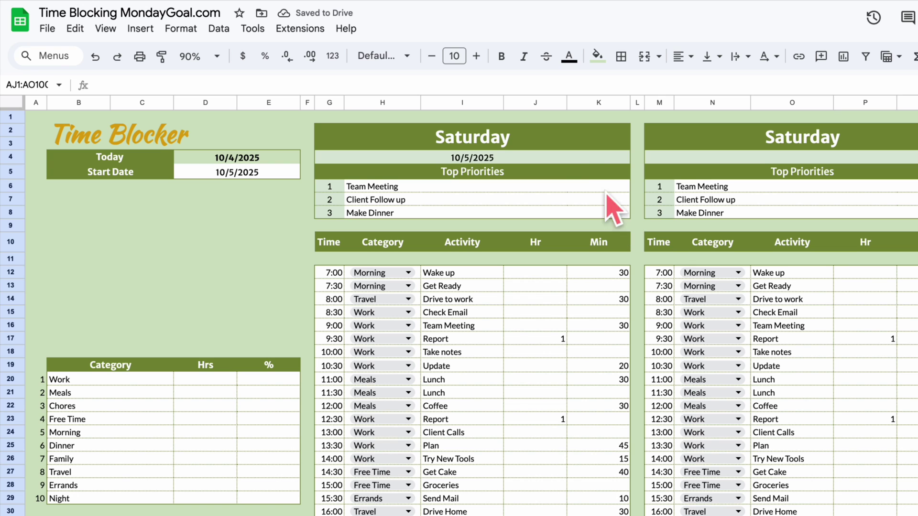
# Reuse the first block's date formula in M4 of the second block, extended to =D5+1.
pyautogui.click(482, 130)
pyautogui.click(320, 82)
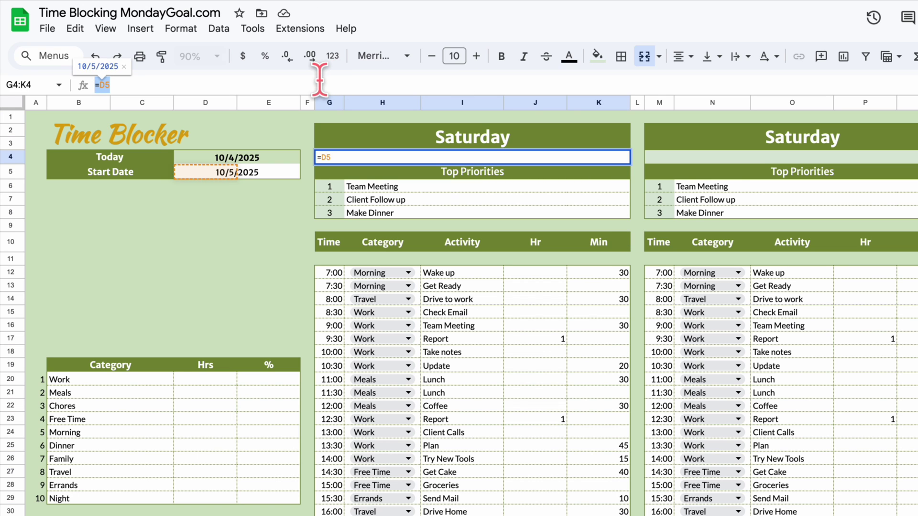
pyautogui.press('Return')
pyautogui.click(722, 158)
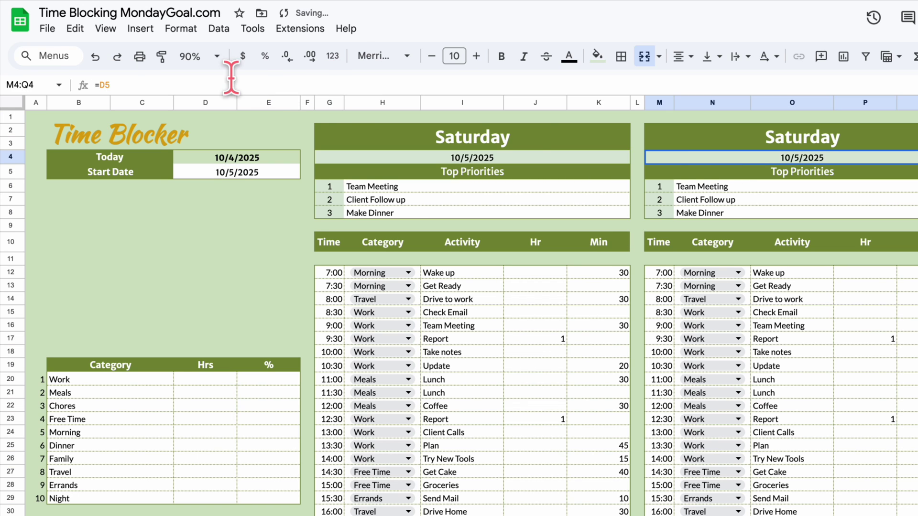
pyautogui.click(230, 79)
pyautogui.write('+1')
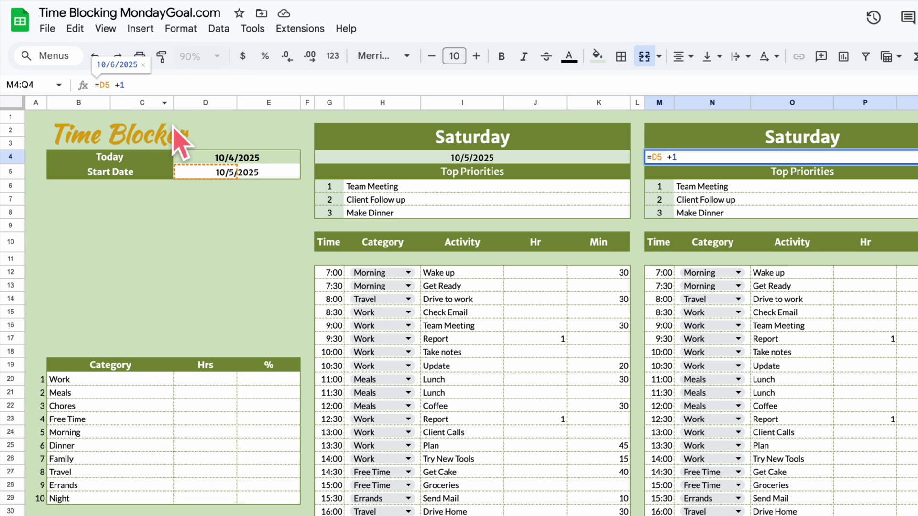
pyautogui.press('Return')
# Point the second block's day-name formula in M2 at its own date, making it =TEXT(M4, "DDDD").
pyautogui.click(704, 142)
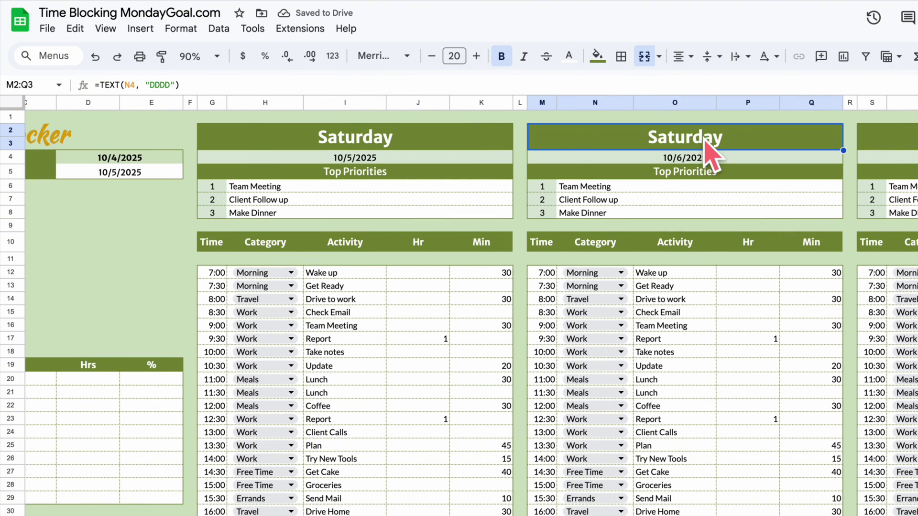
pyautogui.click(130, 84)
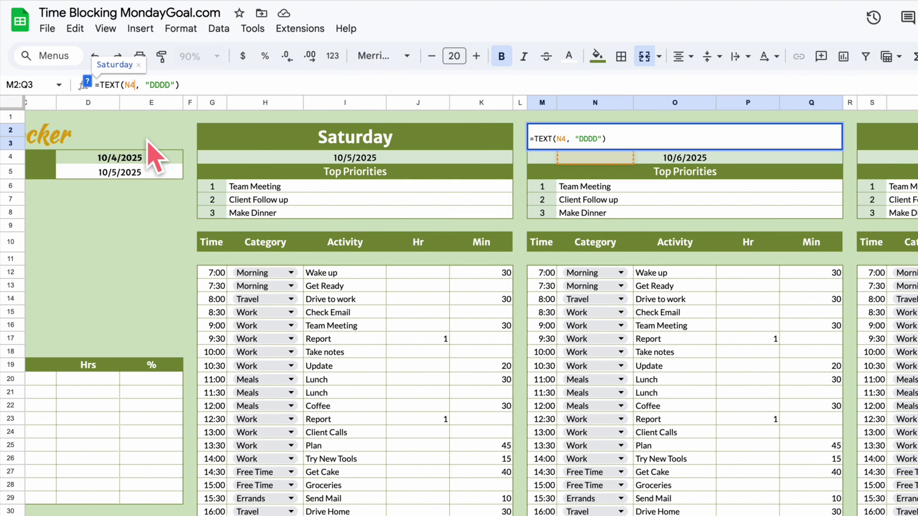
pyautogui.press('BackSpace')
pyautogui.press('BackSpace')
pyautogui.click(550, 177)
pyautogui.press('Return')
# Correct the first block's day-name formula in G2 to =TEXT(G4, "DDDD").
pyautogui.hscroll(5, 471, 306)
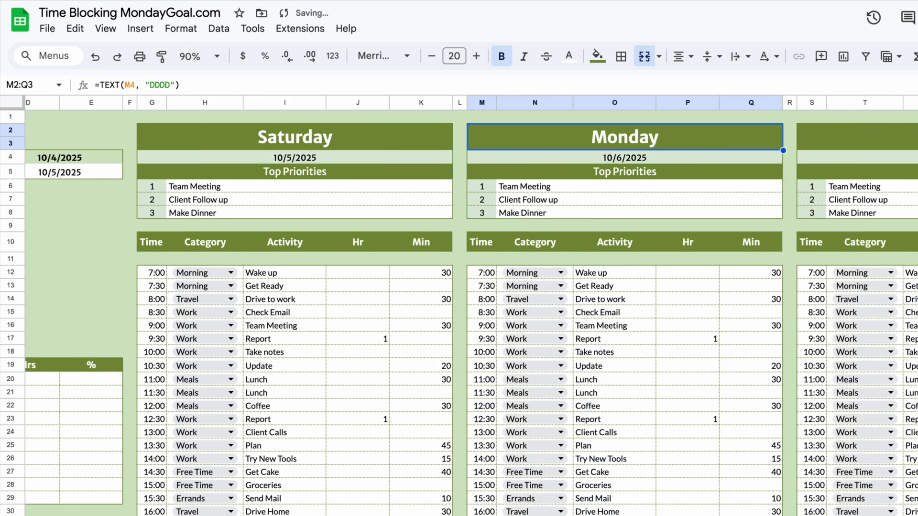
pyautogui.hscroll(-4, 471, 306)
pyautogui.hscroll(-3, 614, 166)
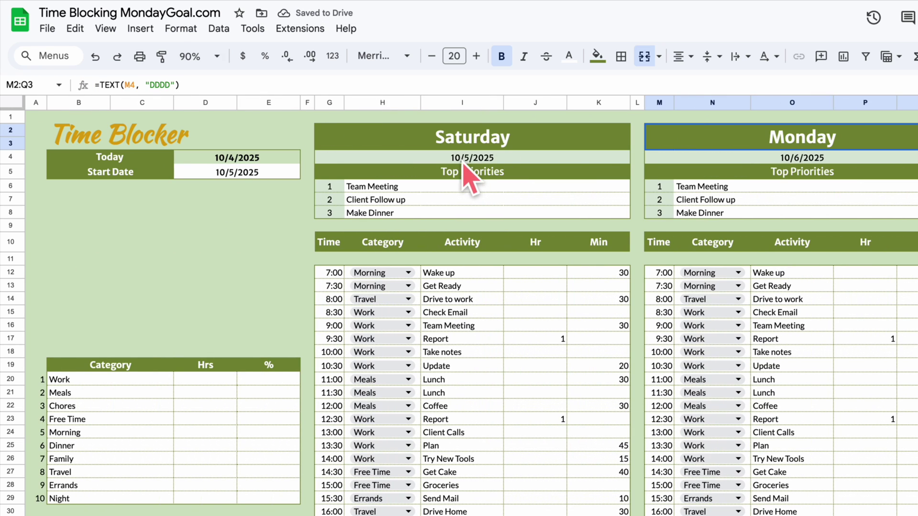
pyautogui.click(462, 161)
pyautogui.click(401, 144)
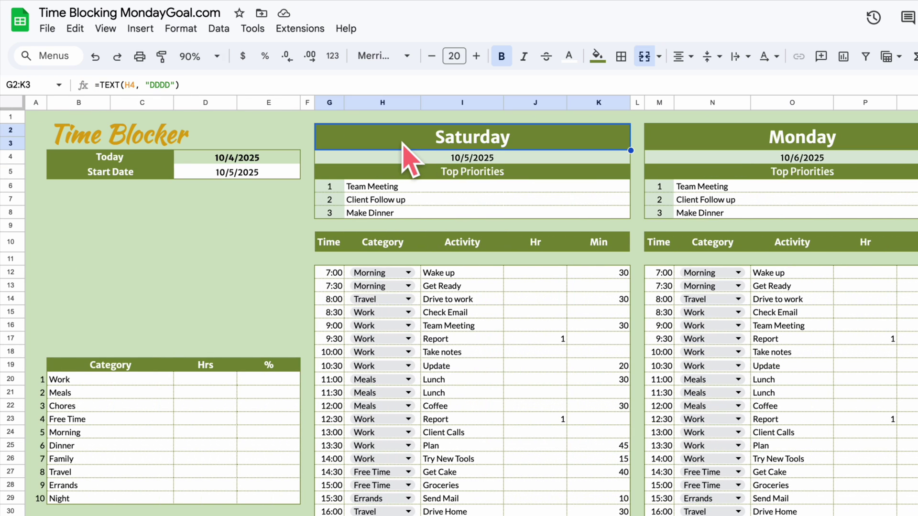
pyautogui.click(135, 86)
pyautogui.press('BackSpace')
pyautogui.press('BackSpace')
pyautogui.click(329, 158)
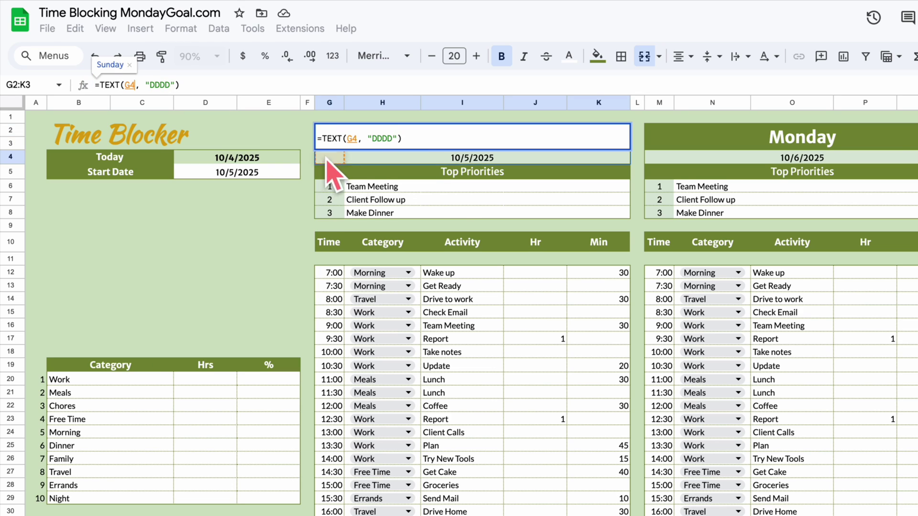
pyautogui.press('Return')
# Copy Monday's date formula into the date row of the third block at S4 and change it to =D5+2.
pyautogui.hscroll(10, 457, 191)
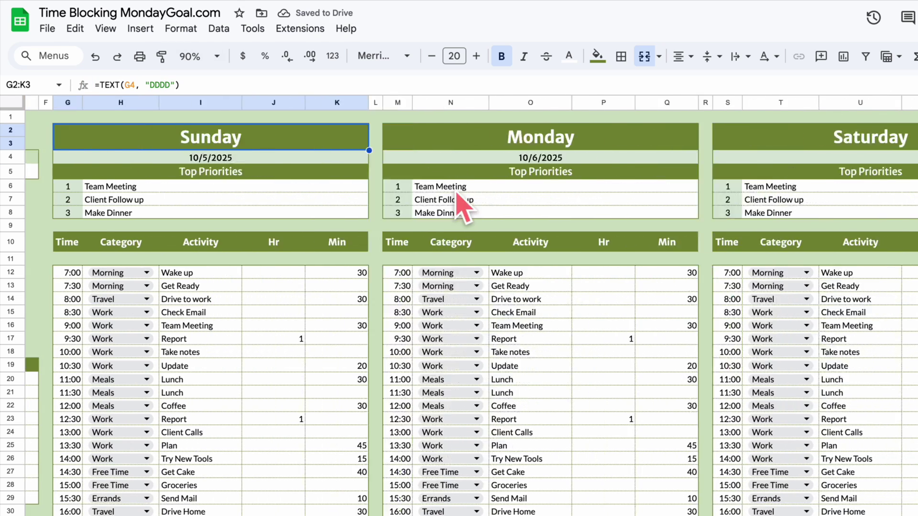
pyautogui.click(265, 147)
pyautogui.click(235, 157)
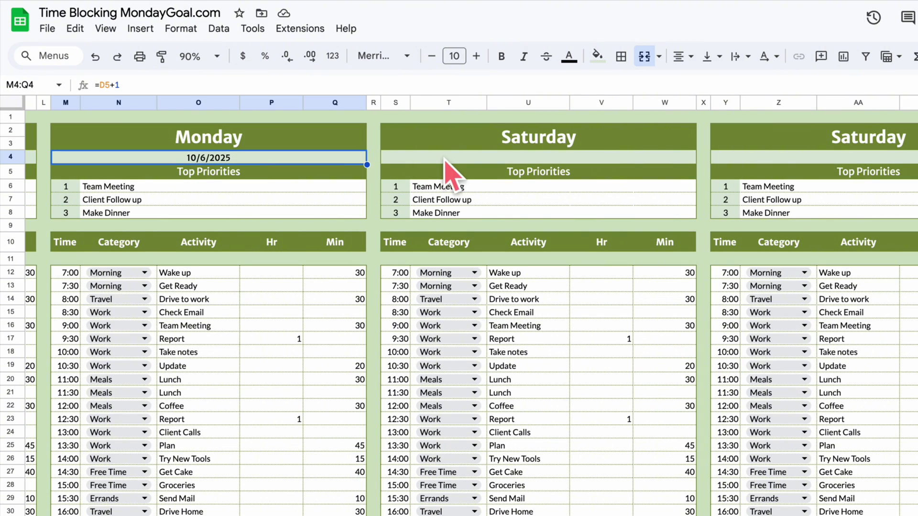
pyautogui.click(437, 157)
pyautogui.click(319, 157)
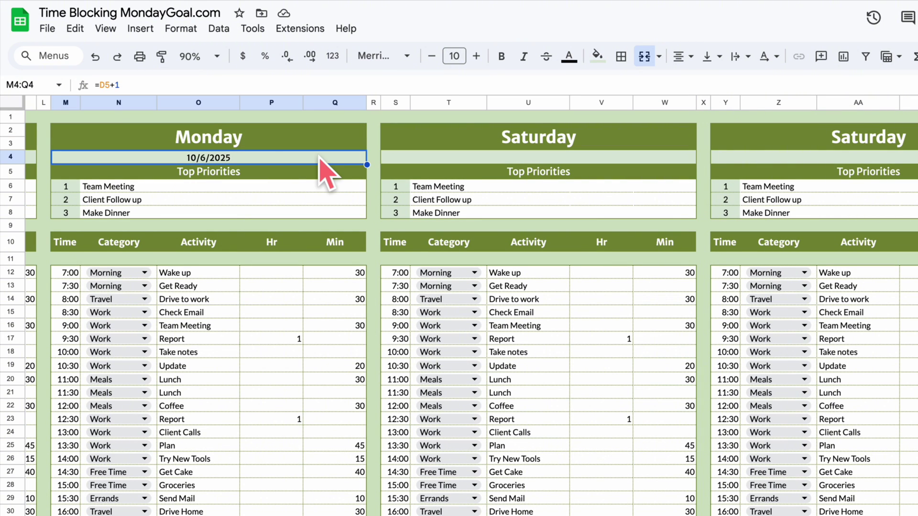
pyautogui.tripleClick(130, 85)
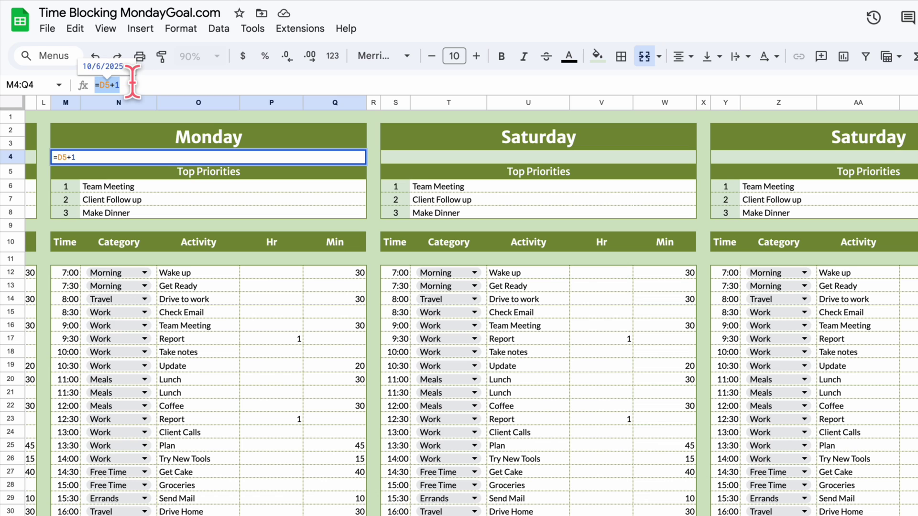
pyautogui.click(528, 157)
pyautogui.tripleClick(197, 86)
pyautogui.hotkey('ctrl', 'v')
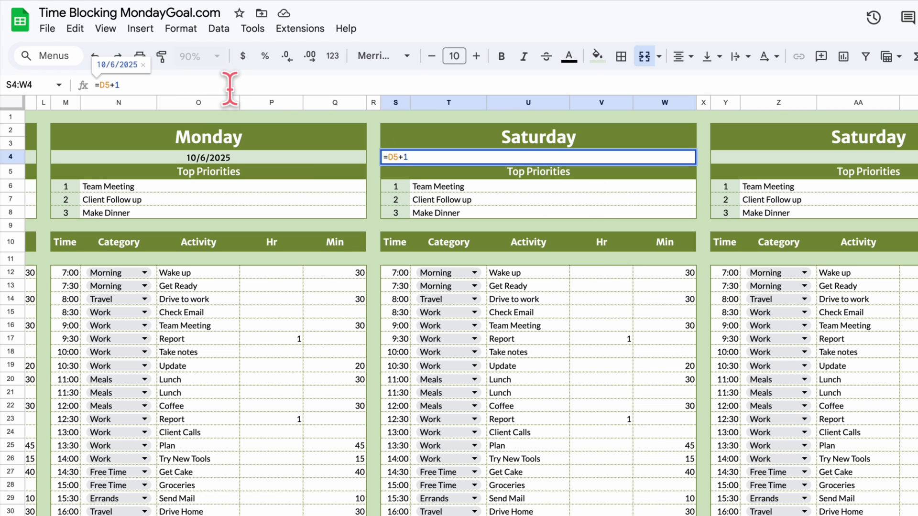
pyautogui.press('BackSpace')
pyautogui.write('2')
pyautogui.press('Return')
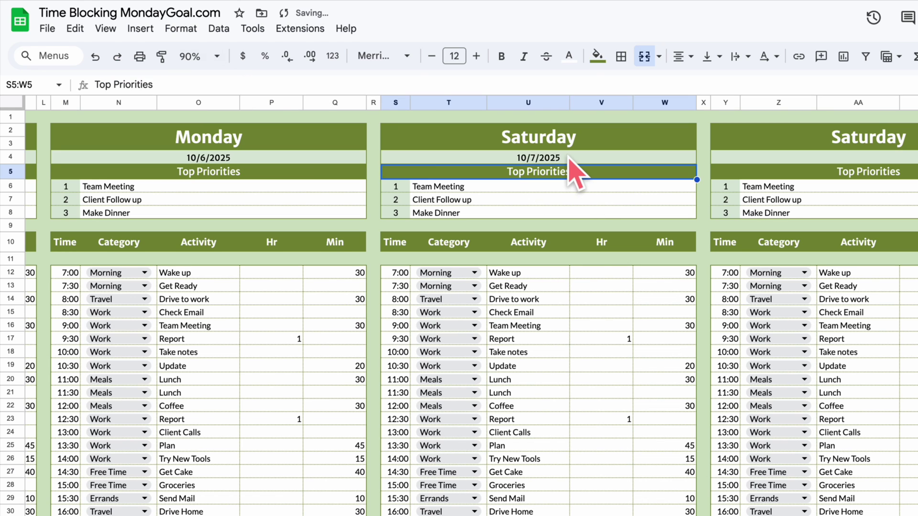
# Enter a formula offsetting the start date in D5 in the fourth block's date cell Y4, producing 10/8/2025.
pyautogui.press('Up')
pyautogui.press('Up')
pyautogui.click(567, 159)
pyautogui.click(155, 86)
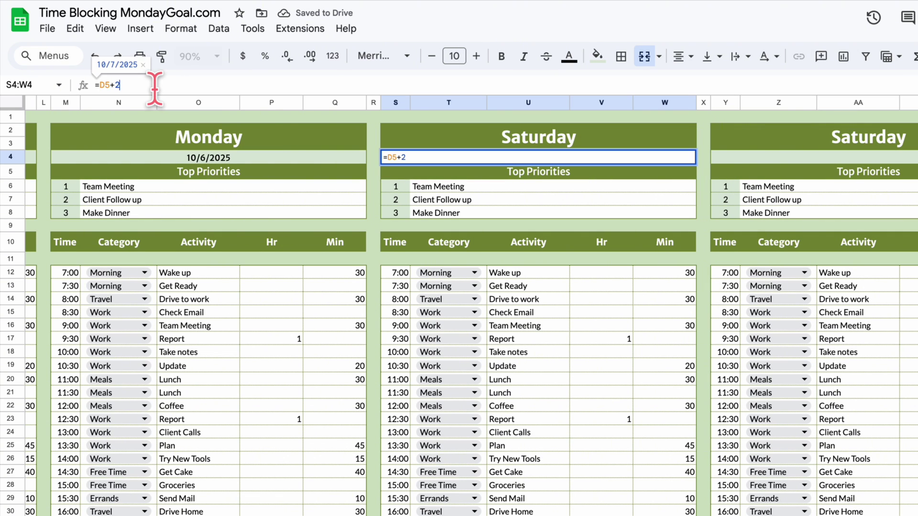
pyautogui.click(784, 157)
pyautogui.write('=V5')
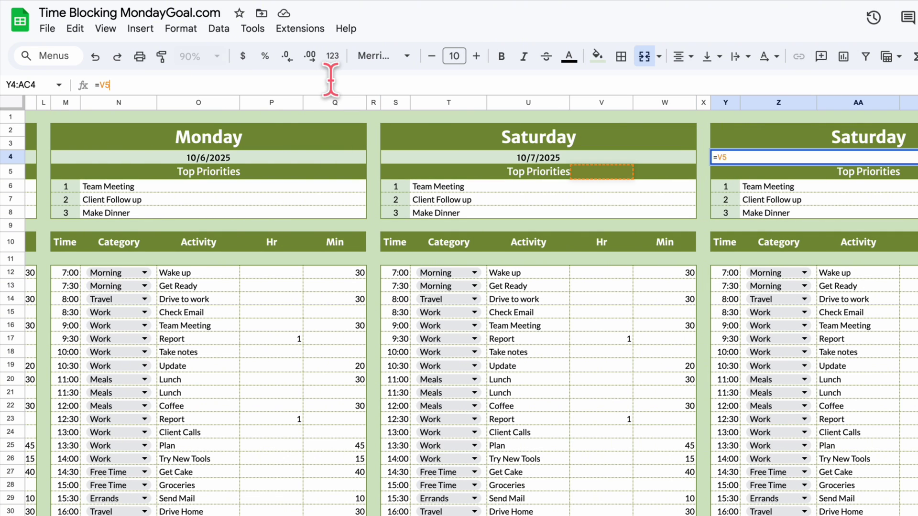
pyautogui.write('+1')
pyautogui.press('Return')
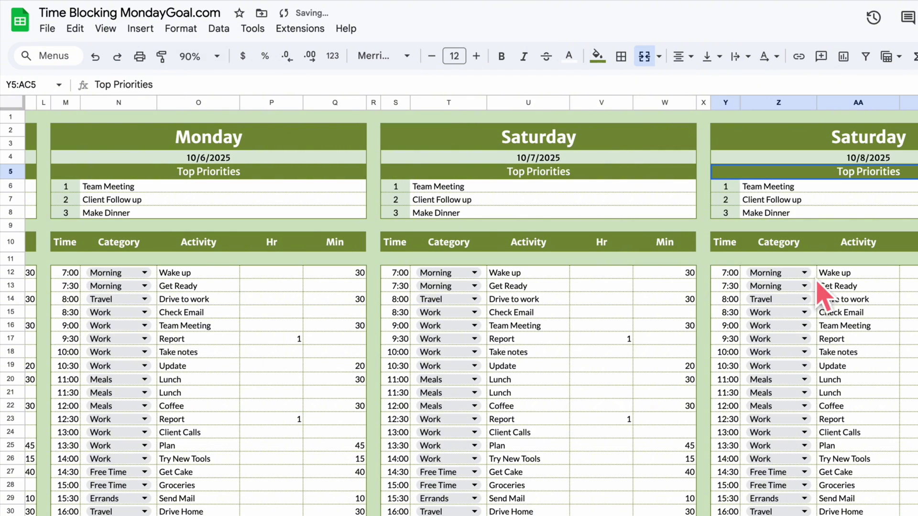
# Enter the date formula =D5+4 in cell AE4 of the fifth day block.
pyautogui.hscroll(5, 818, 292)
pyautogui.hscroll(5, 813, 278)
pyautogui.click(779, 157)
pyautogui.click(201, 86)
pyautogui.press('BackSpace')
pyautogui.write('4')
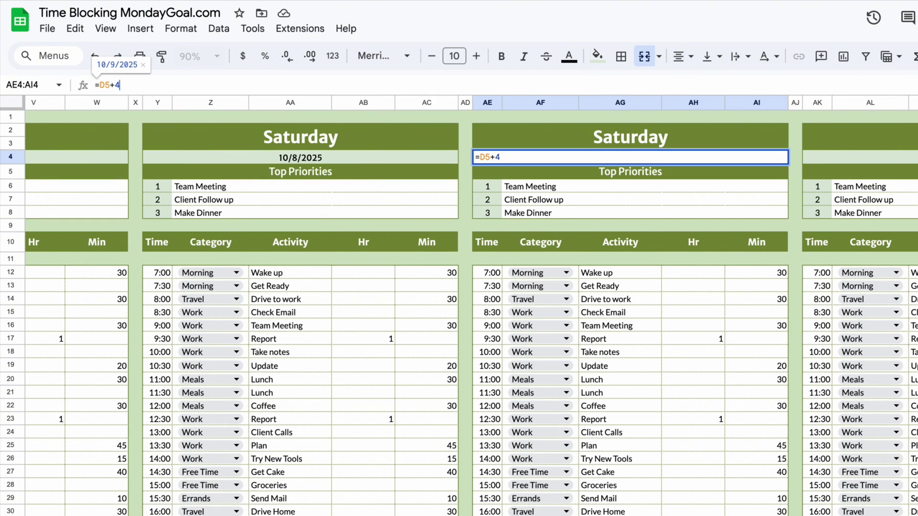
pyautogui.press('Return')
# Enter the date formula =D5+5 in cell AK4 of the sixth day block.
pyautogui.hscroll(5, 650, 277)
pyautogui.click(731, 144)
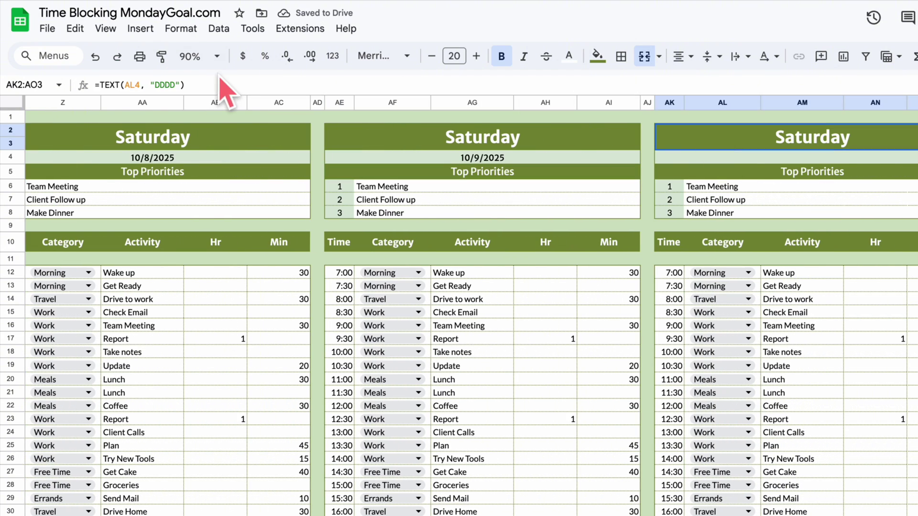
pyautogui.click(741, 158)
pyautogui.click(302, 86)
pyautogui.write('=')
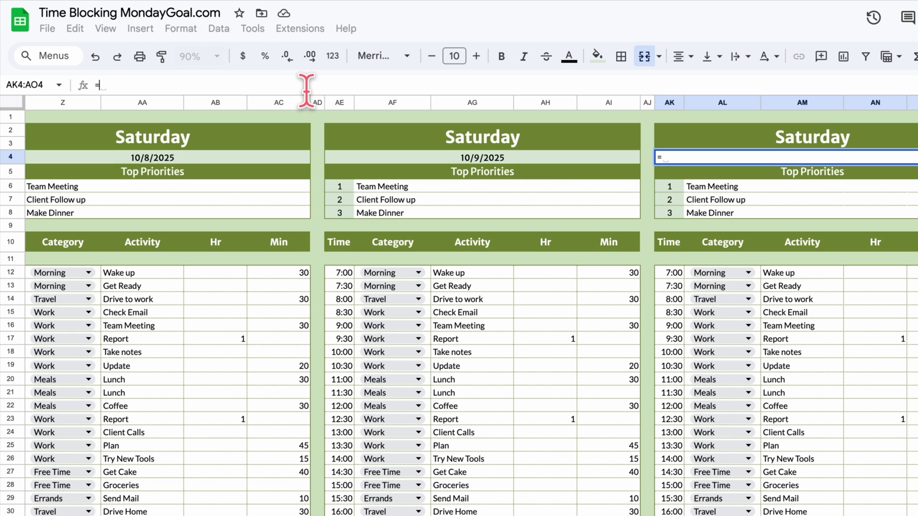
pyautogui.write('D5+2')
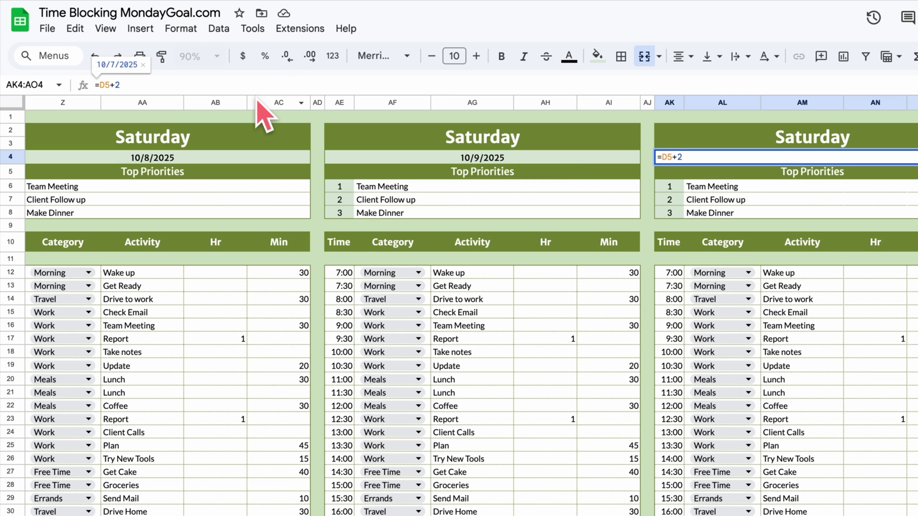
pyautogui.write('1')
pyautogui.press('Return')
# Duplicate the sixth day block's columns starting at AK to create a seventh day block starting at column AQ.
pyautogui.hscroll(-15, 709, 258)
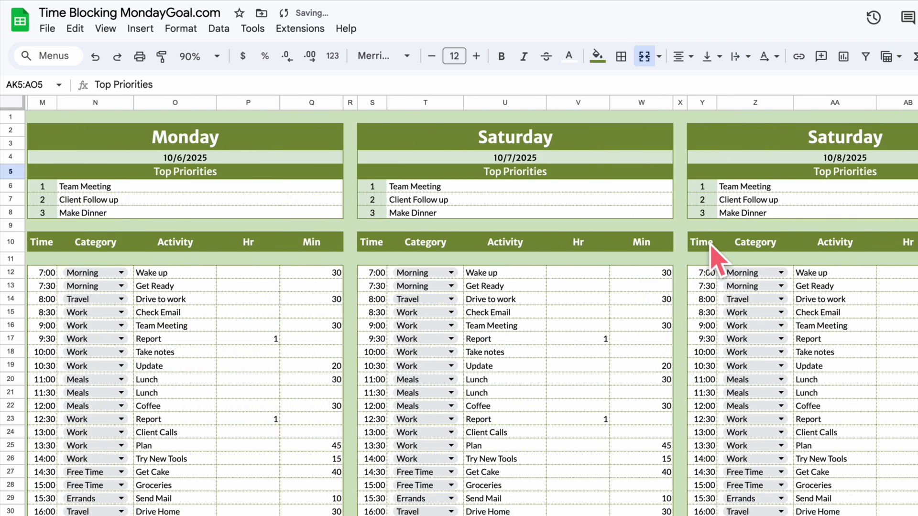
pyautogui.hscroll(10, 707, 257)
pyautogui.hscroll(-15, 712, 246)
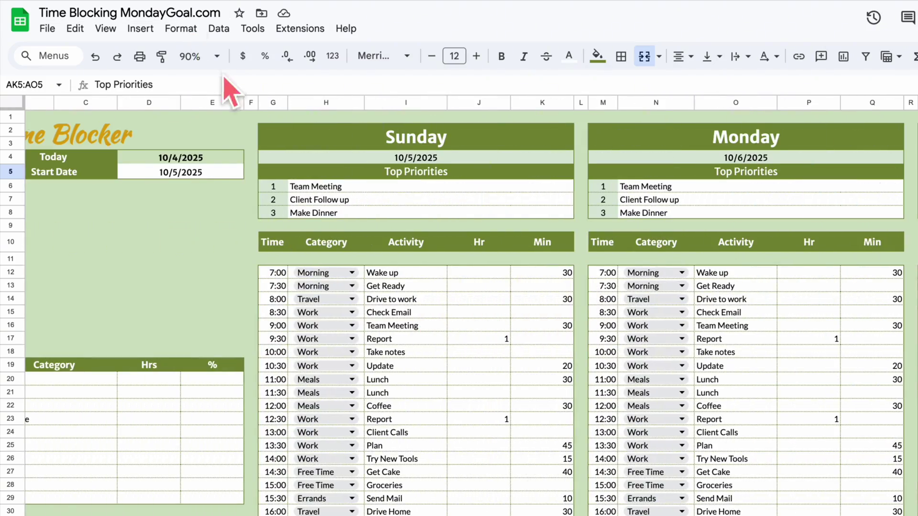
pyautogui.click(211, 56)
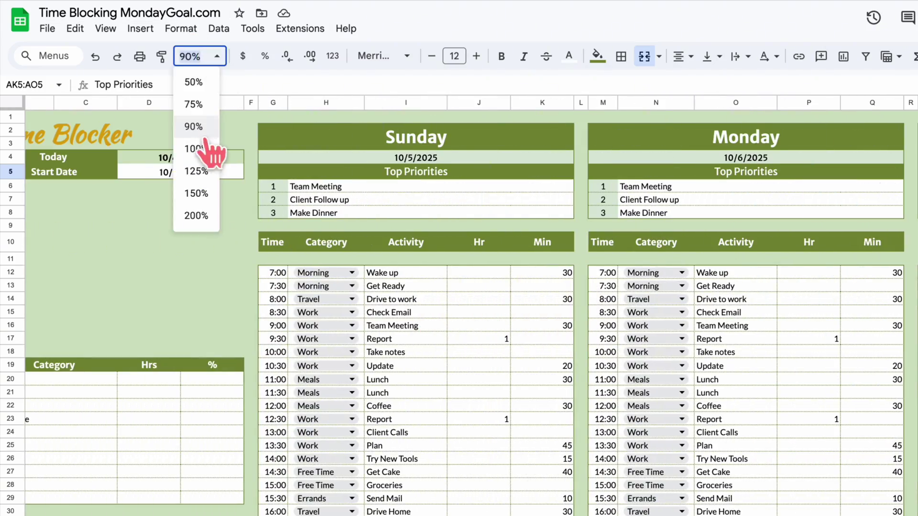
pyautogui.click(206, 102)
pyautogui.hscroll(10, 385, 293)
pyautogui.hscroll(10, 557, 205)
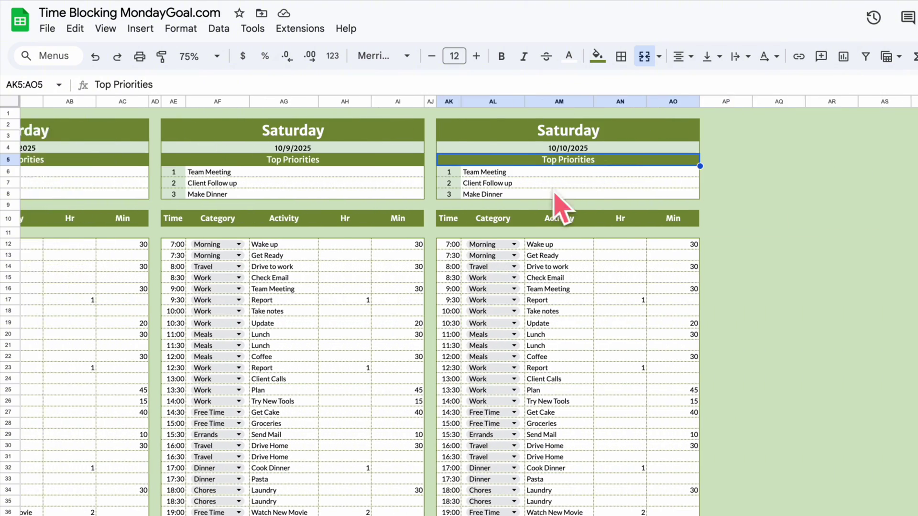
pyautogui.click(412, 101)
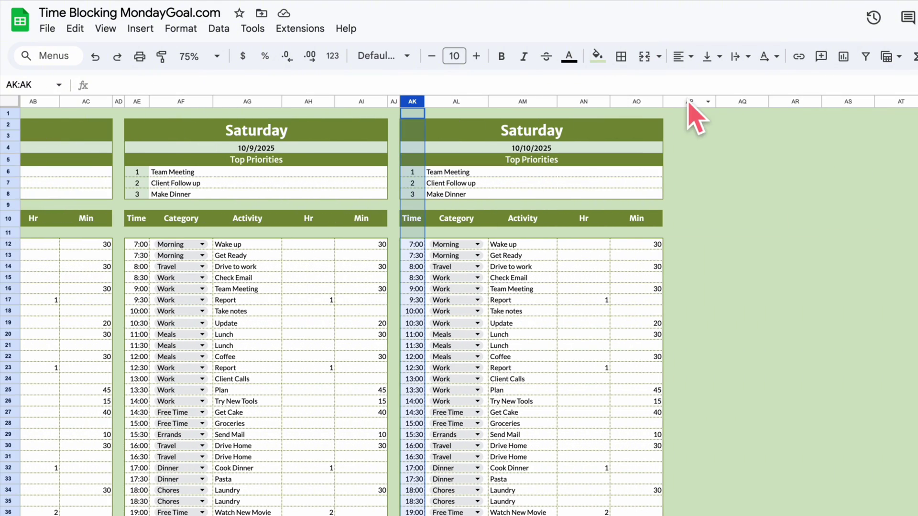
pyautogui.keyDown('shift'); pyautogui.click(621, 101); pyautogui.keyUp('shift')
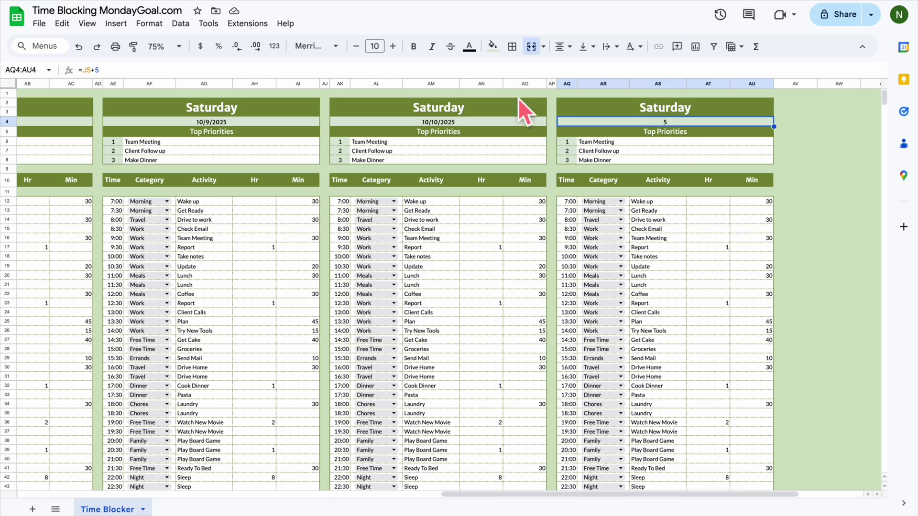
# Replace the date formula in cell AQ4 of the seventh day block with =D5+6.
pyautogui.write('=D5+5')
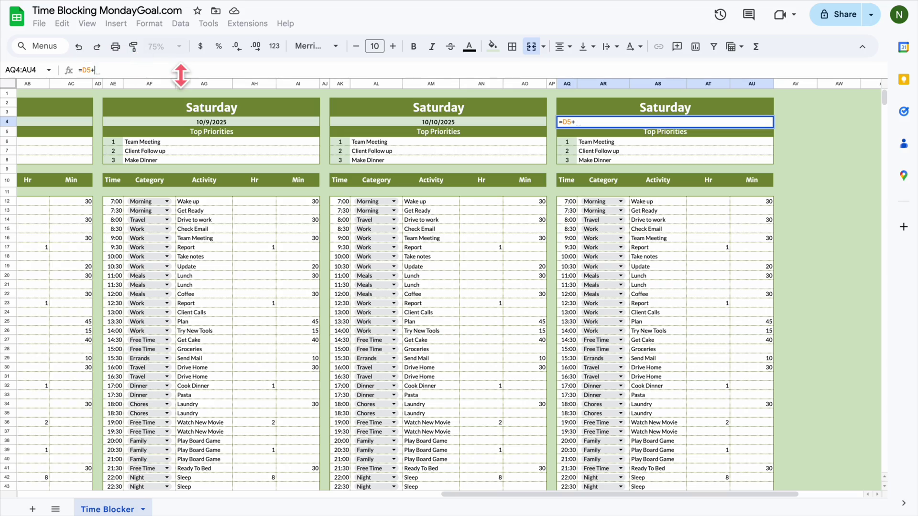
pyautogui.press('Return')
# Check the date formulas in row 4 across the day blocks from Monday to the seventh block.
pyautogui.hscroll(-12, 788, 168)
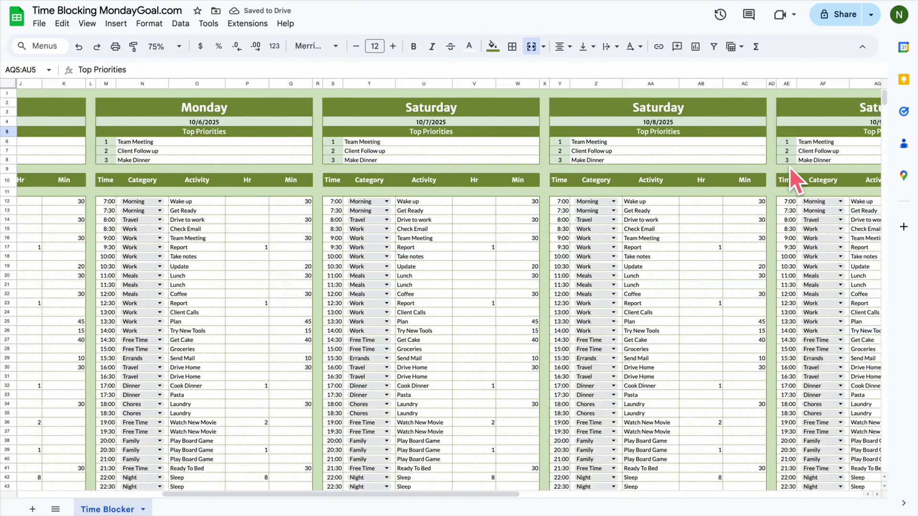
pyautogui.click(209, 122)
pyautogui.press('Right')
pyautogui.press('Right')
pyautogui.press('Right')
pyautogui.press('Right')
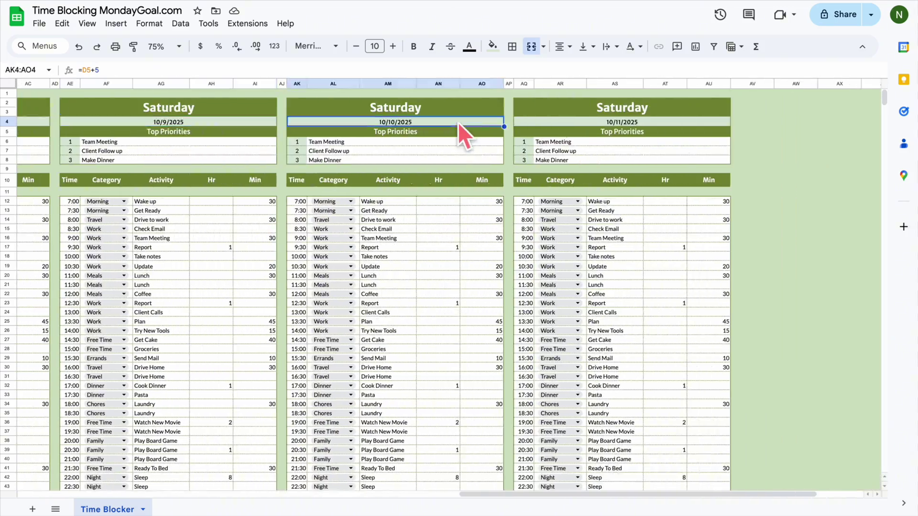
pyautogui.press('Right')
pyautogui.press('Right')
pyautogui.hscroll(-10, 577, 122)
pyautogui.hscroll(-3, 574, 122)
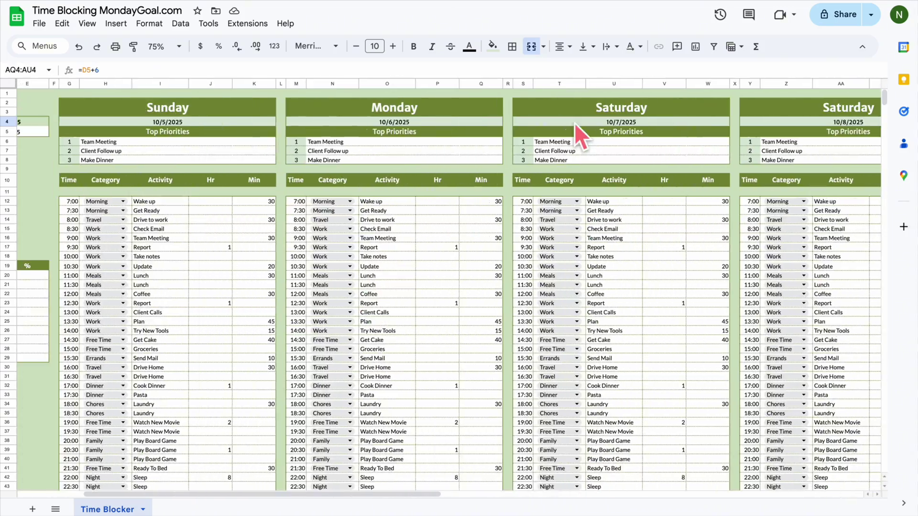
# Correct the third block's day-name formula in S2 to =TEXT(S4, "DDDD").
pyautogui.click(450, 114)
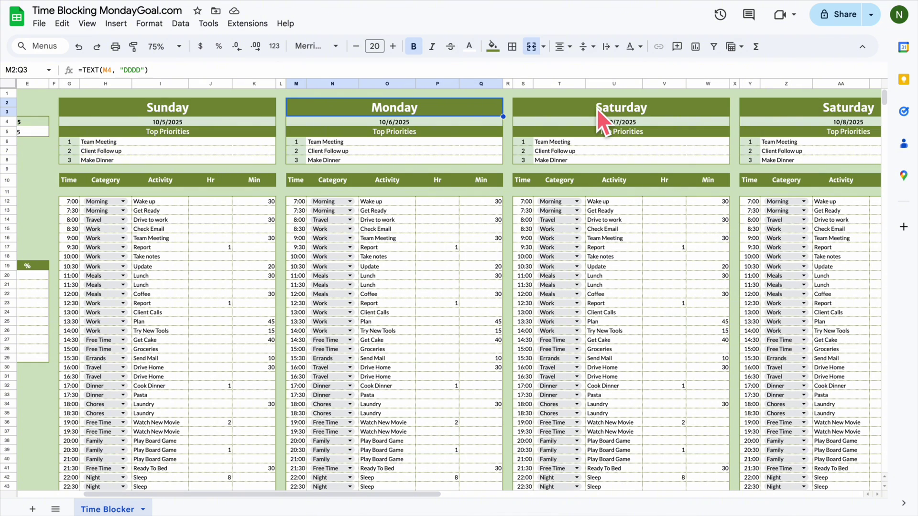
pyautogui.click(596, 108)
pyautogui.click(104, 70)
pyautogui.press('BackSpace')
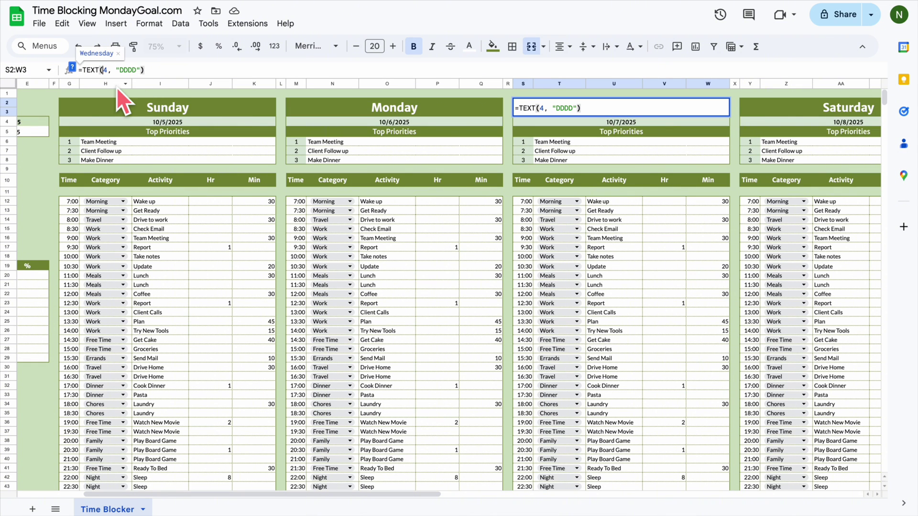
pyautogui.write('S')
pyautogui.press('Return')
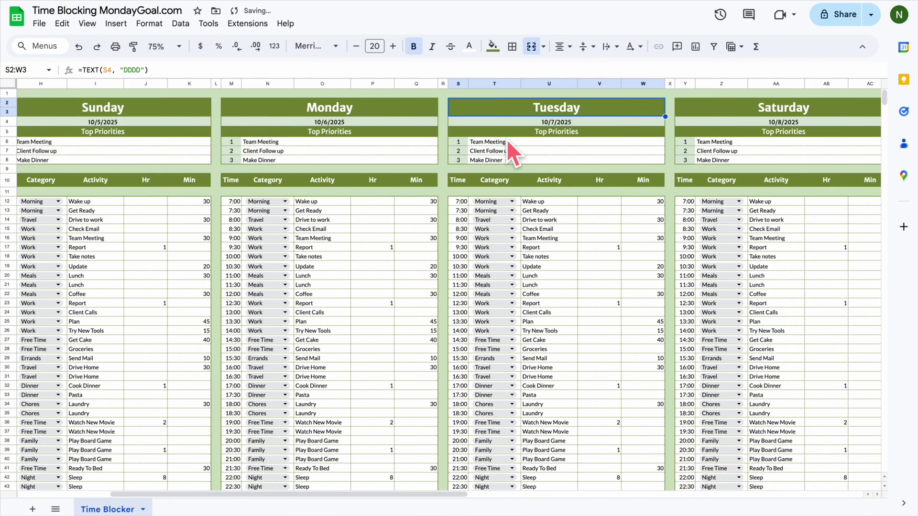
# Correct the fourth block's day-name formula in Y2 to =TEXT(Y4, "DDDD").
pyautogui.hscroll(3, 526, 138)
pyautogui.click(629, 123)
pyautogui.click(629, 109)
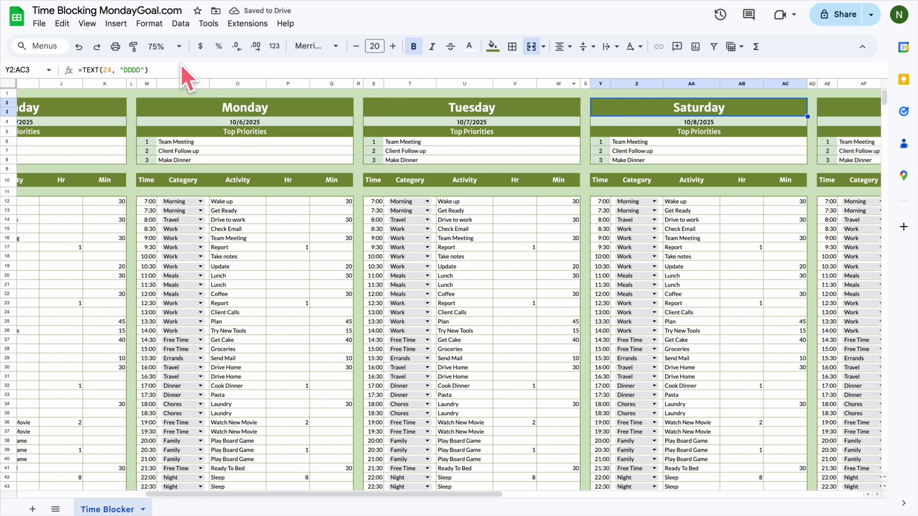
pyautogui.doubleClick(111, 70)
pyautogui.press('BackSpace')
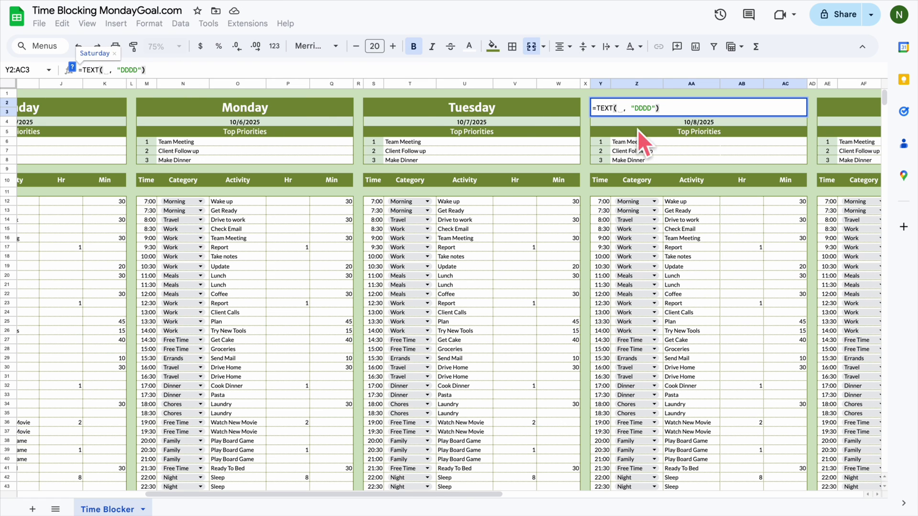
pyautogui.press('Return')
# Correct the fifth block's day-name formula in AE2 to =TEXT(AE4, "DDDD").
pyautogui.hscroll(6, 658, 134)
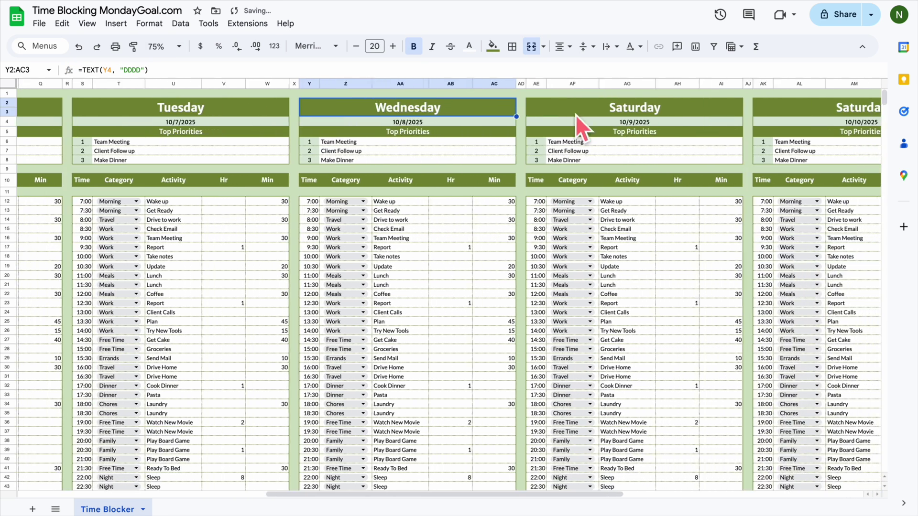
pyautogui.click(579, 112)
pyautogui.doubleClick(111, 69)
pyautogui.press('BackSpace')
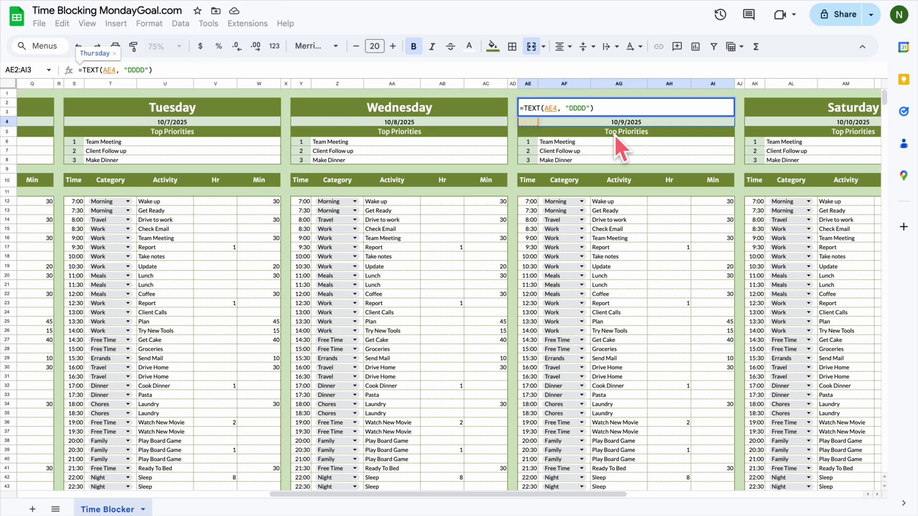
pyautogui.press('Return')
# Point the sixth block's day-name formula in AK2 to the date cell directly below its header.
pyautogui.hscroll(8, 615, 135)
pyautogui.click(414, 110)
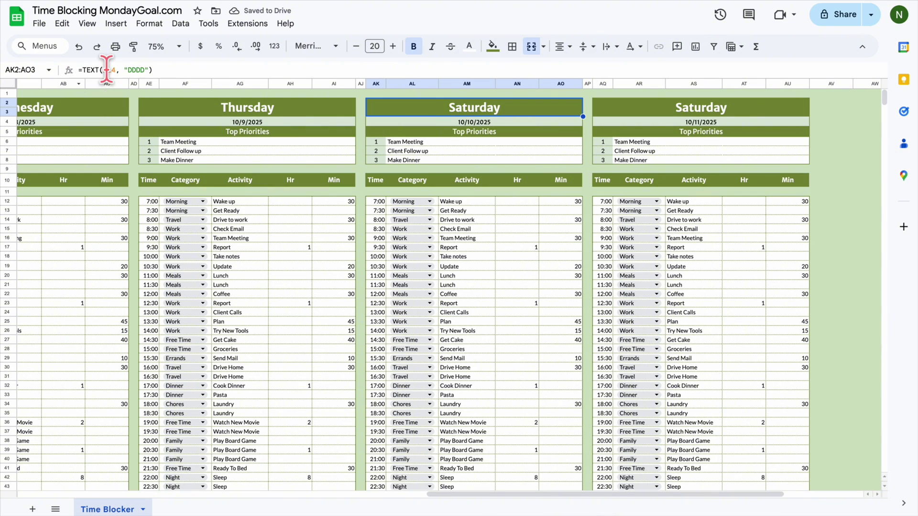
pyautogui.doubleClick(106, 70)
pyautogui.press('BackSpace')
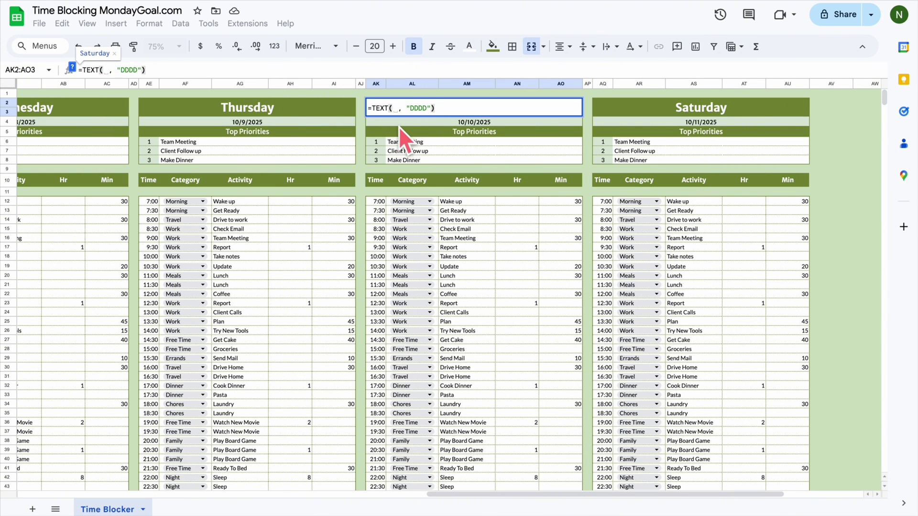
pyautogui.click(399, 125)
pyautogui.press('Return')
# Correct the seventh block's day-name formula in AQ2 to =TEXT(AQ4, "DDDD").
pyautogui.hscroll(3, 493, 138)
pyautogui.click(523, 113)
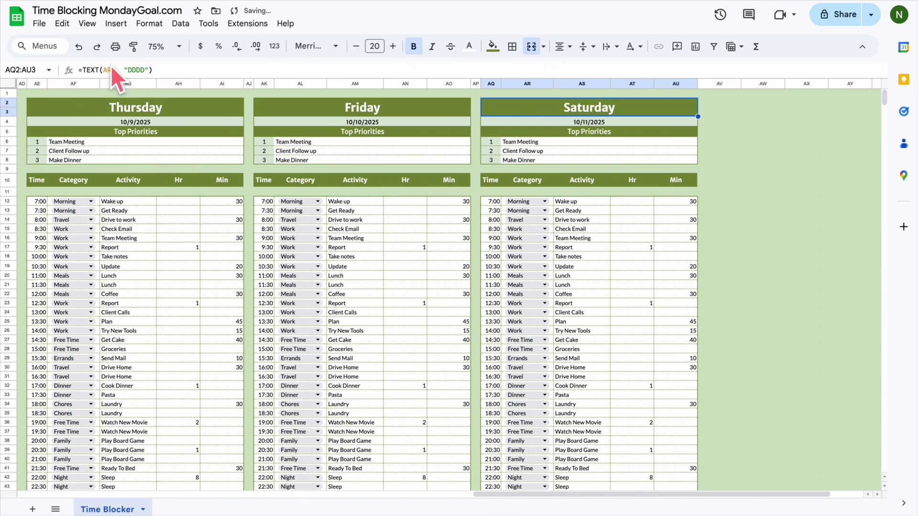
pyautogui.doubleClick(115, 70)
pyautogui.press('BackSpace')
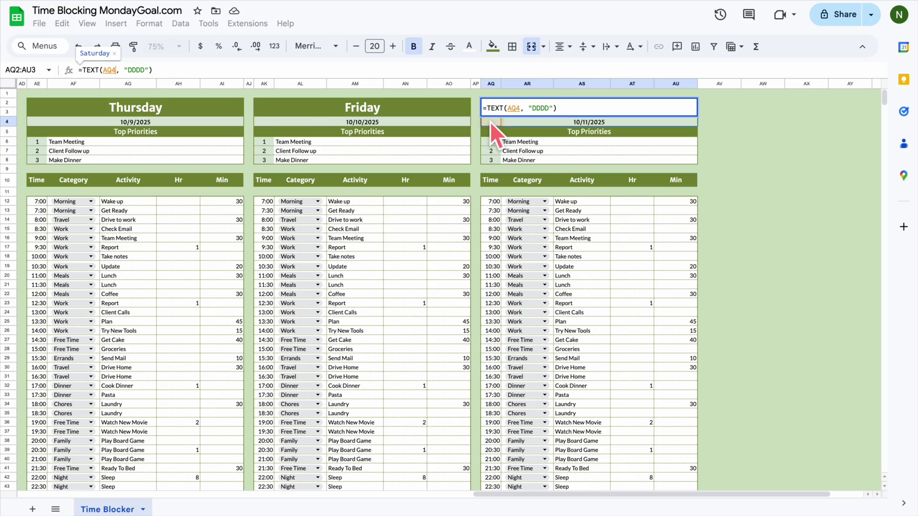
pyautogui.press('Return')
pyautogui.hscroll(-10, 682, 207)
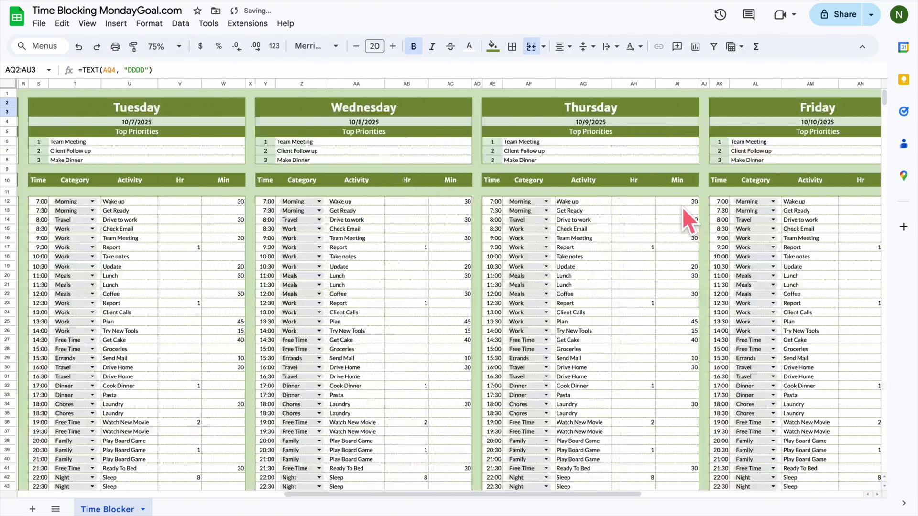
pyautogui.hscroll(5, 664, 233)
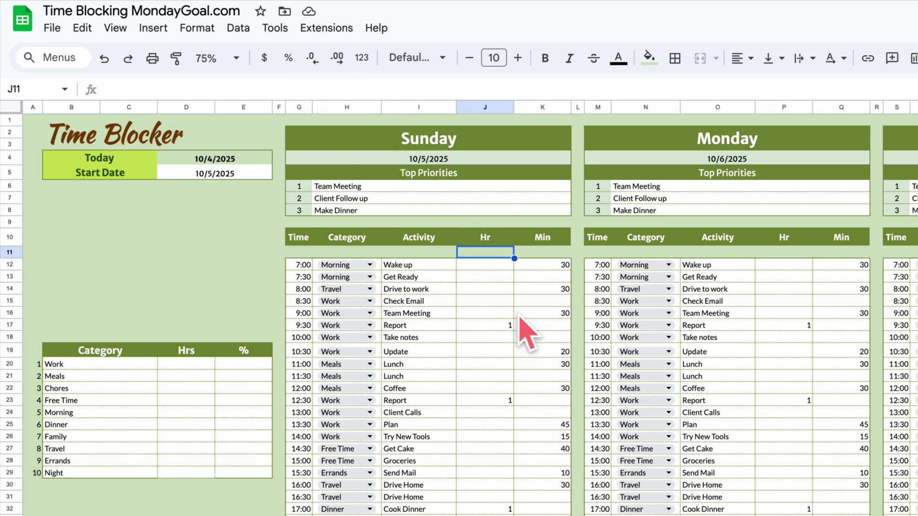
# Write =SUMIF(H12:H46,B20,J12:J46) in cell J11 to total Sunday's hours for the Work category.
pyautogui.press('Return')
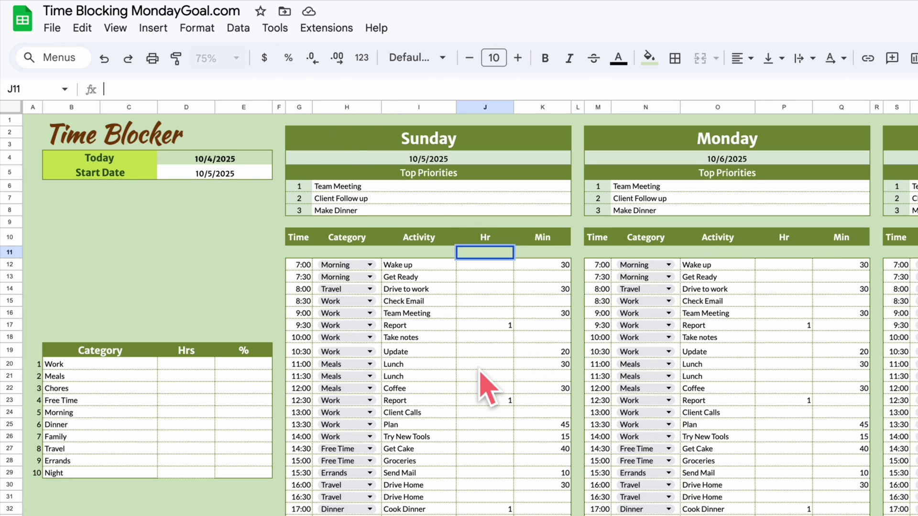
pyautogui.write('=')
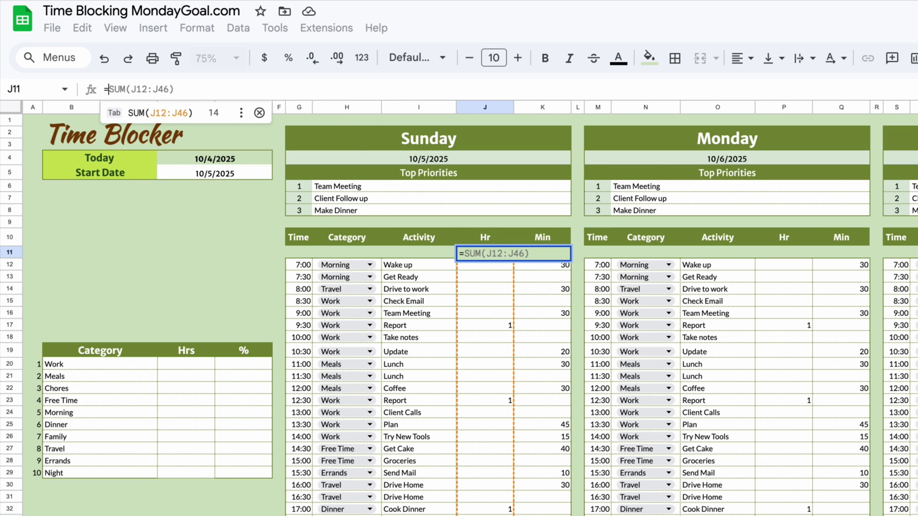
pyautogui.write('sumif')
pyautogui.press('Tab')
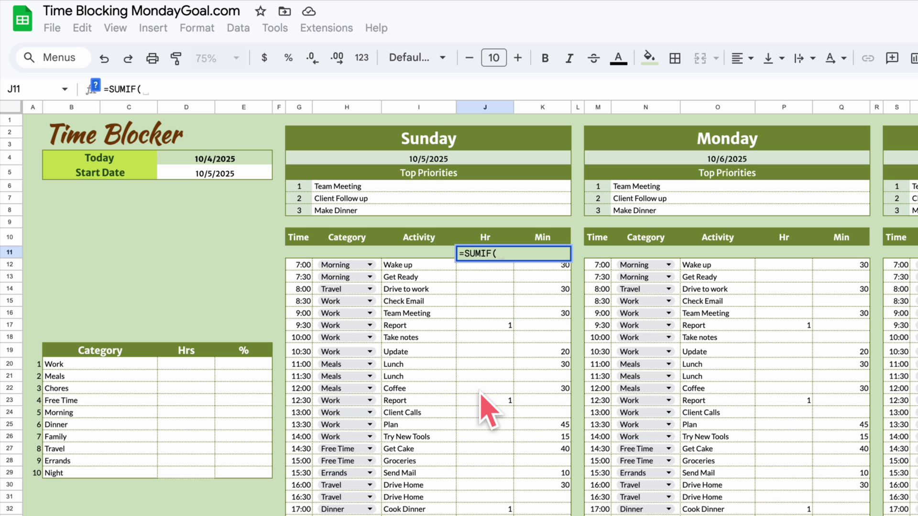
pyautogui.moveTo(372, 266); pyautogui.dragTo(363, 515)
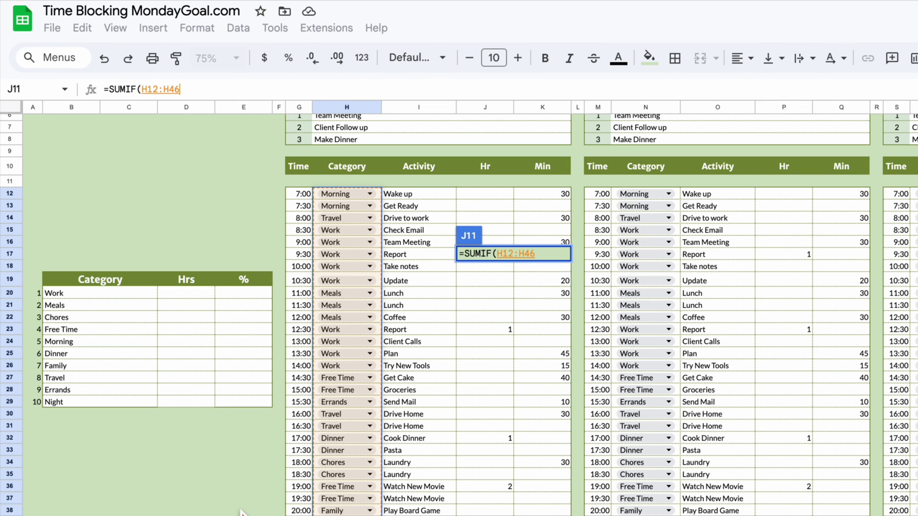
pyautogui.write(',')
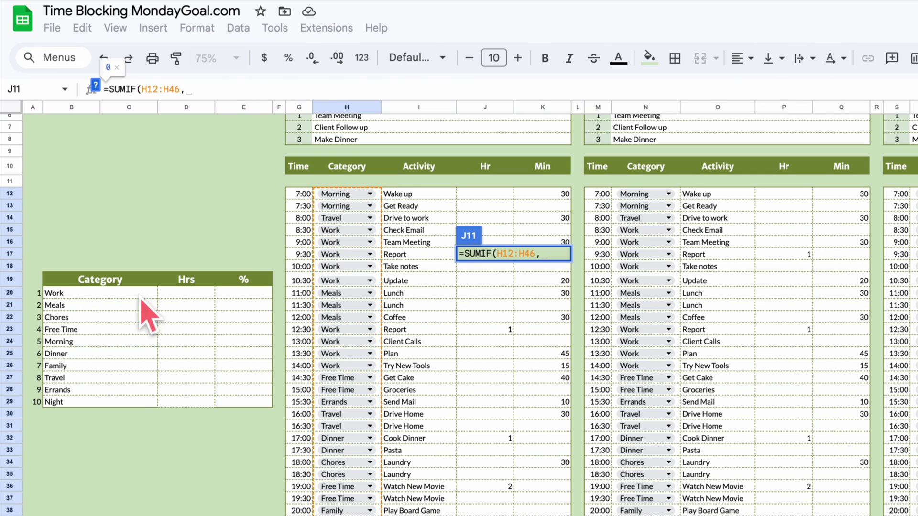
pyautogui.click(87, 294)
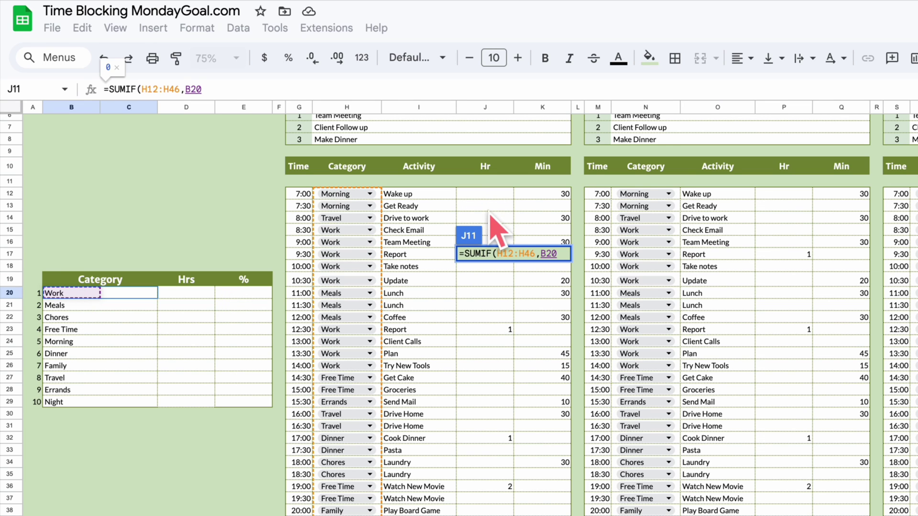
pyautogui.write(',')
pyautogui.moveTo(485, 194); pyautogui.dragTo(499, 515)
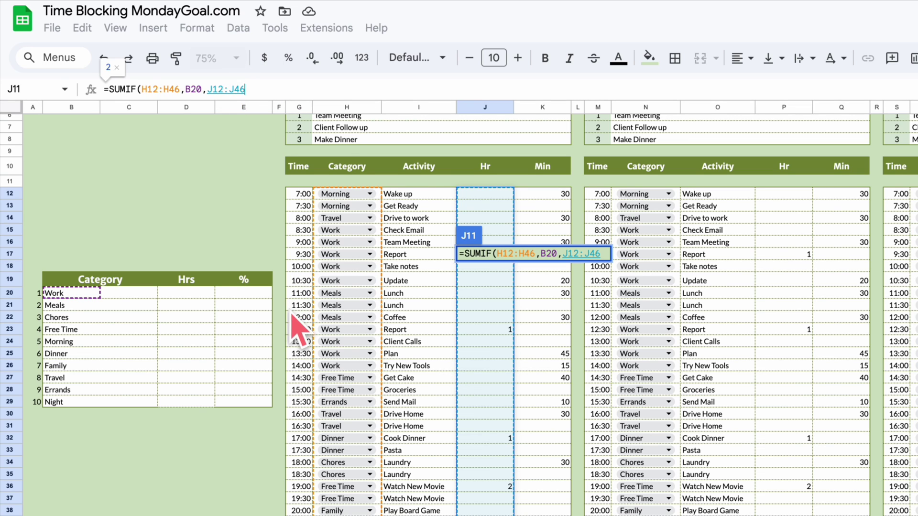
pyautogui.write(')')
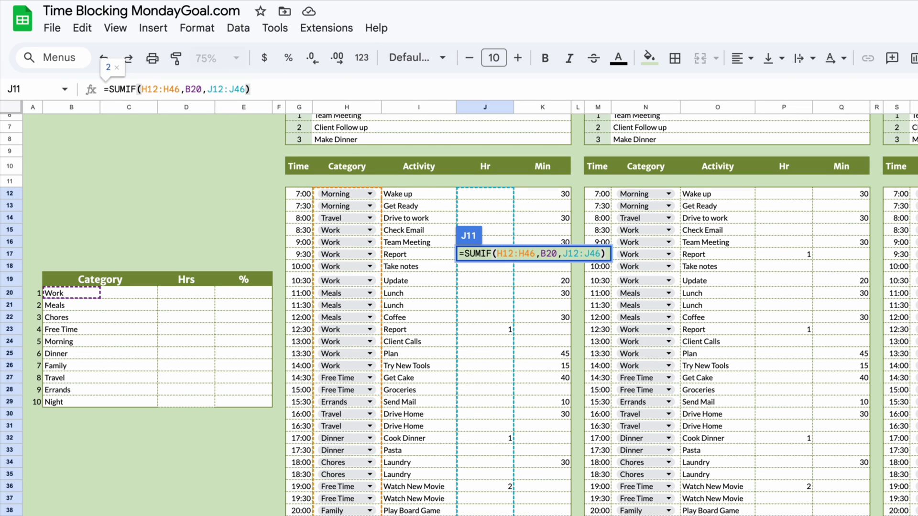
# Extend J11's formula with + SUMIF(H12:H46,B20,K12:K46) to include Sunday's Work minutes.
pyautogui.write(' + ')
pyautogui.write('sumif')
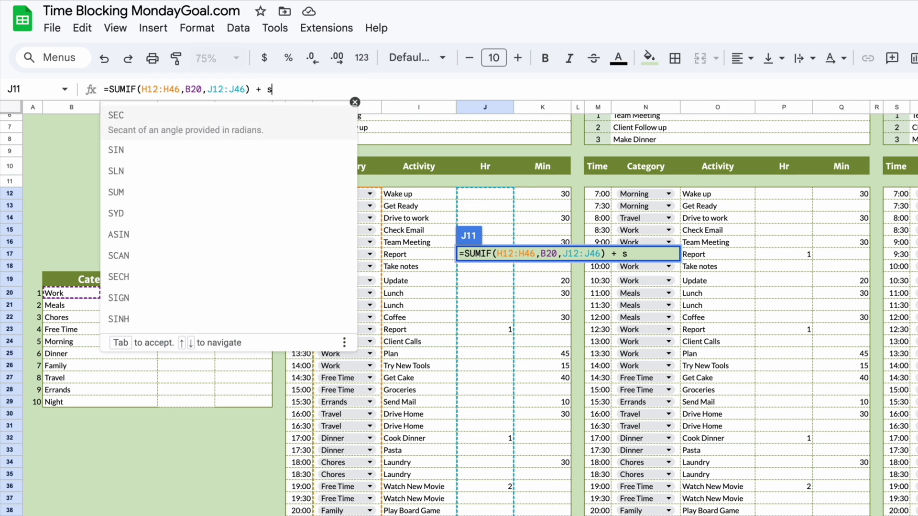
pyautogui.press('Tab')
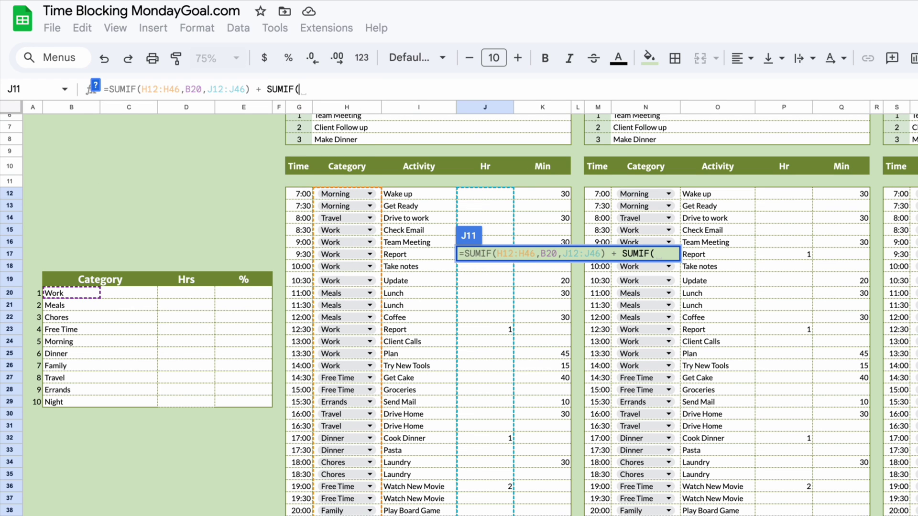
pyautogui.moveTo(344, 193); pyautogui.dragTo(345, 515)
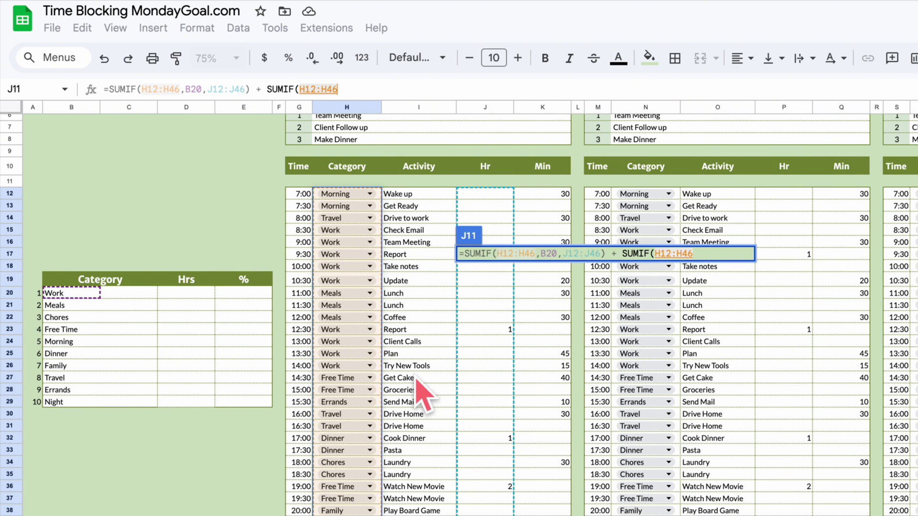
pyautogui.write(',')
pyautogui.click(83, 296)
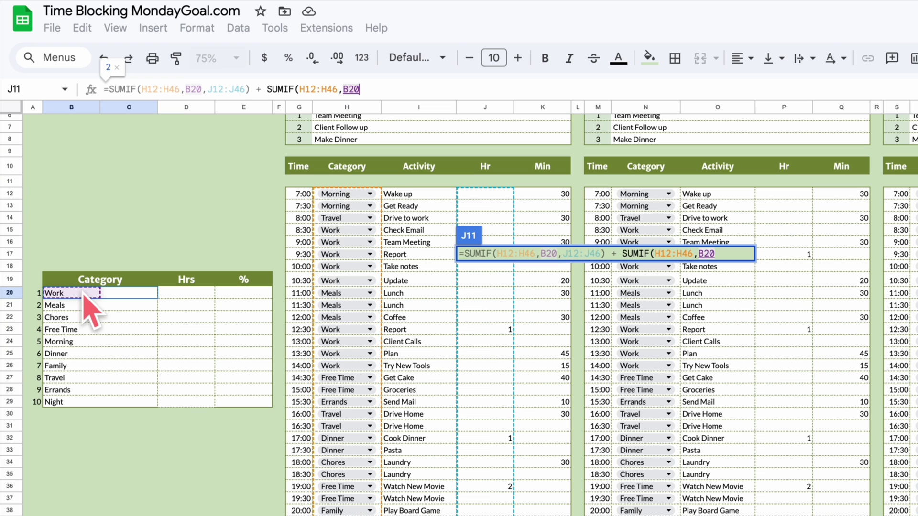
pyautogui.write(',')
pyautogui.hscroll(5, 316, 291)
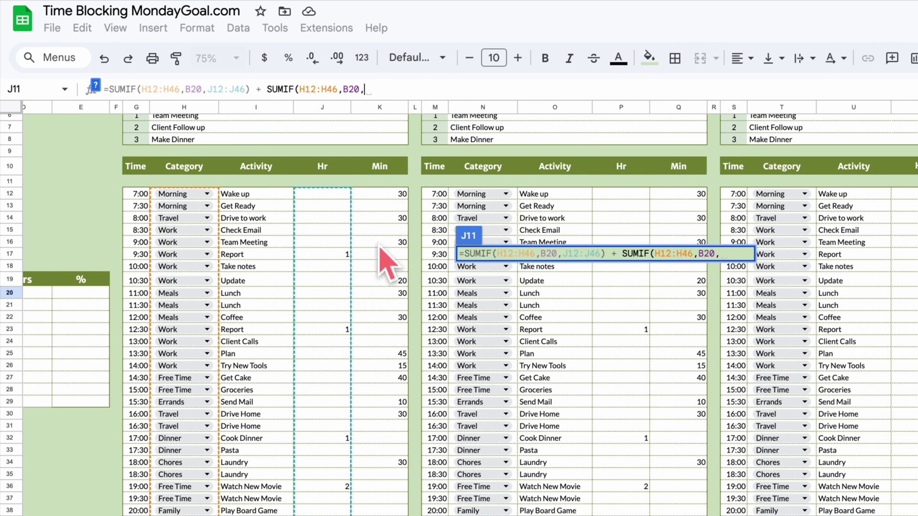
pyautogui.write('K12:K44')
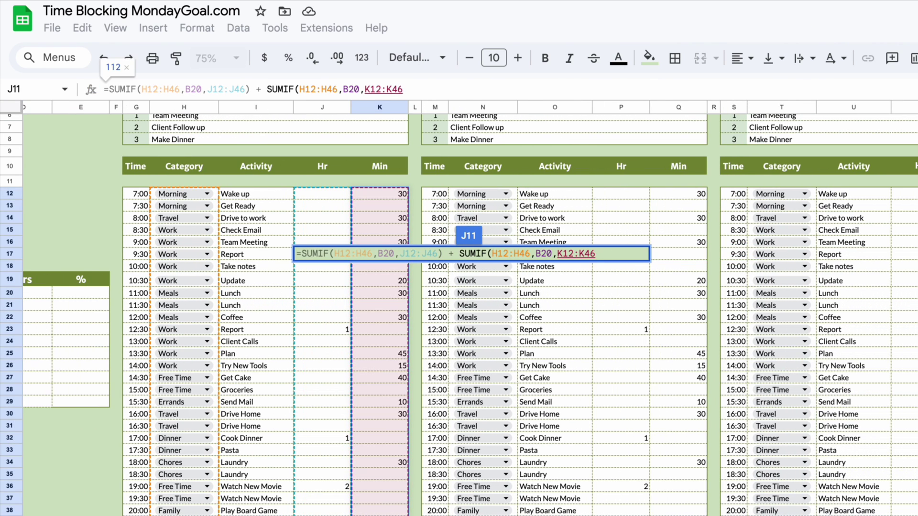
pyautogui.write(')')
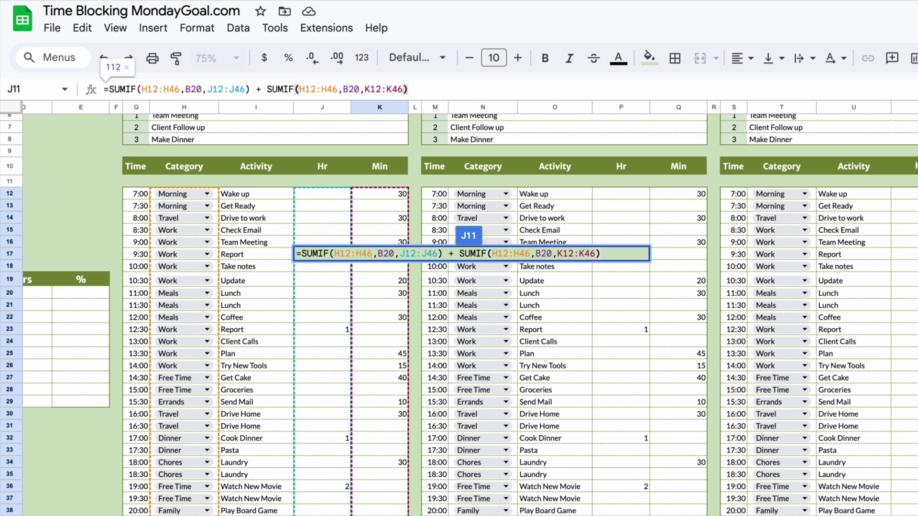
# Divide the minutes SUMIF in J11 by 60 to convert it to hours.
pyautogui.write('/')
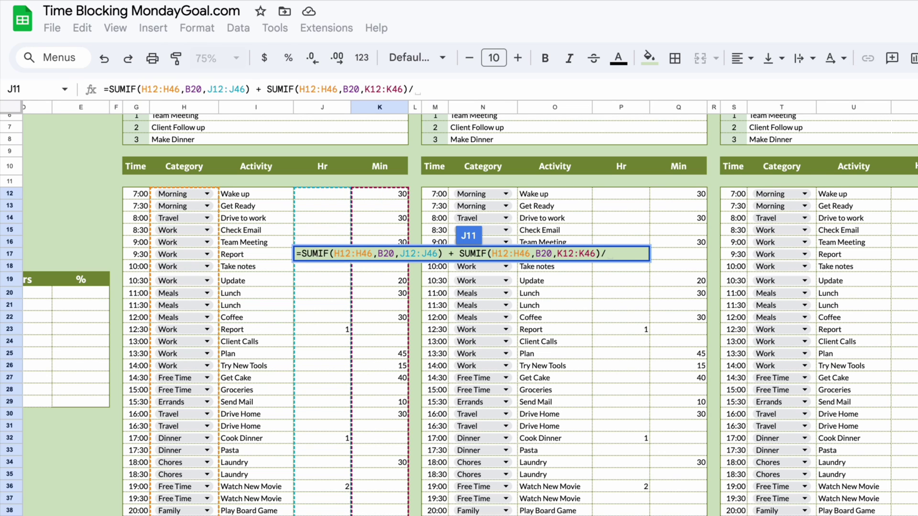
pyautogui.write('60')
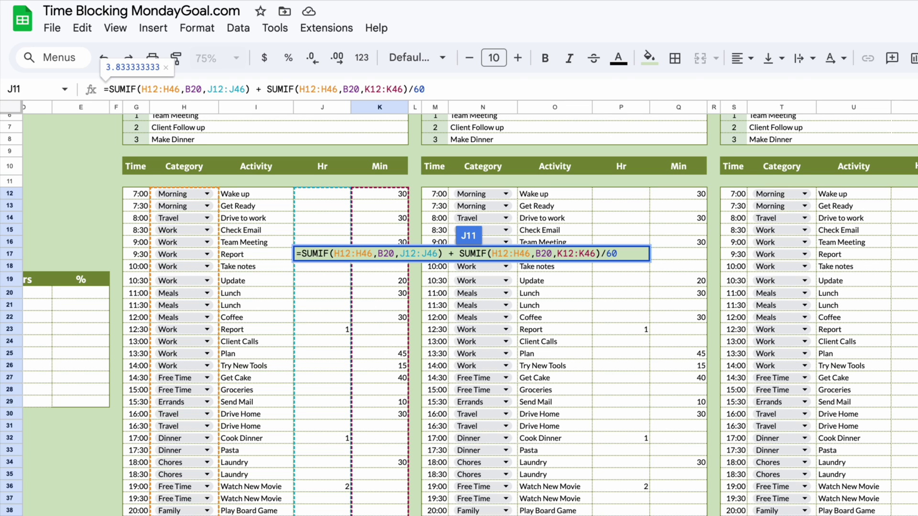
pyautogui.press('Return')
# Copy J11's formula text into P11 and strip it back to =SUMIF(.
pyautogui.click(623, 171)
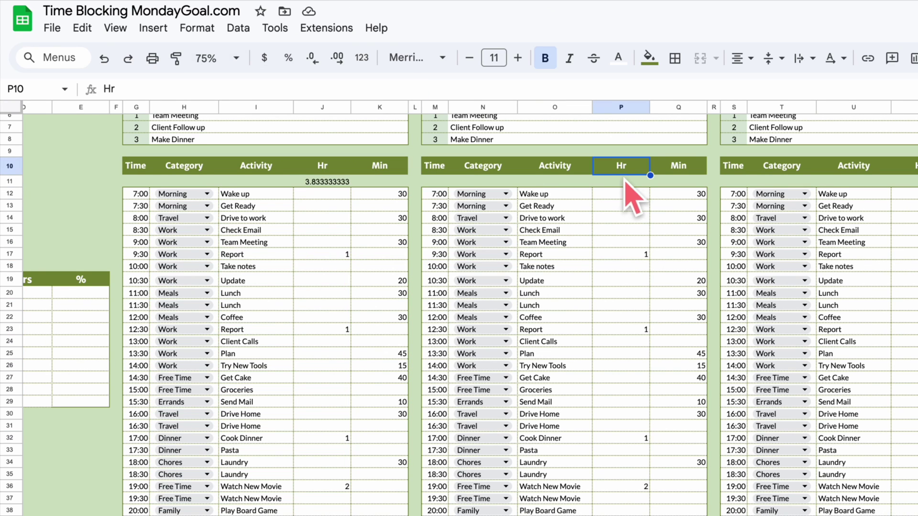
pyautogui.moveTo(623, 175); pyautogui.dragTo(630, 183)
pyautogui.hotkey('ctrl', 'z')
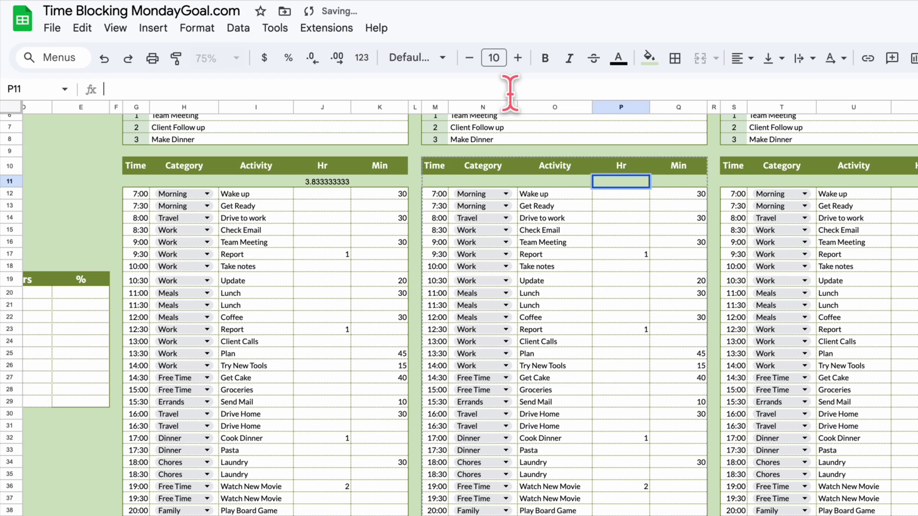
pyautogui.write('=SUMIF(H12:H46,B20,J12:J46) + SUMIF(H12:H46,B20,K12:K46)/60')
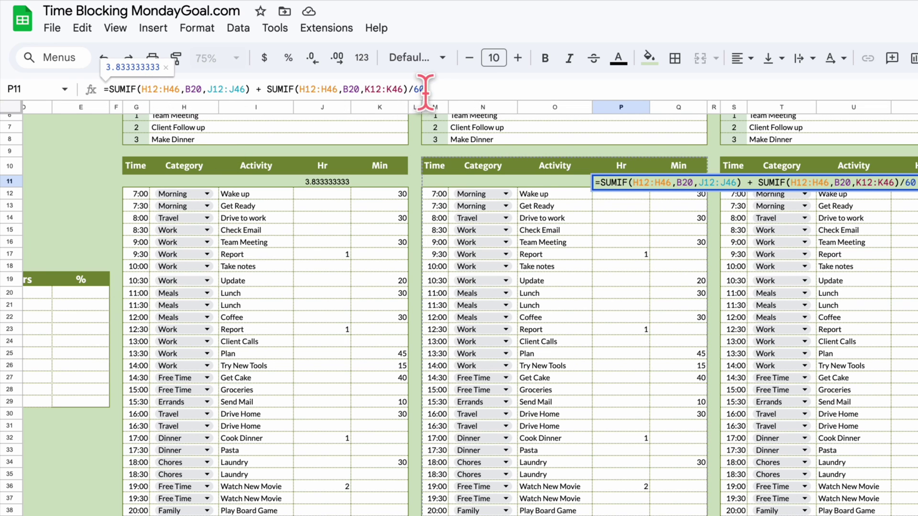
pyautogui.moveTo(425, 90); pyautogui.dragTo(143, 90)
pyautogui.press('BackSpace')
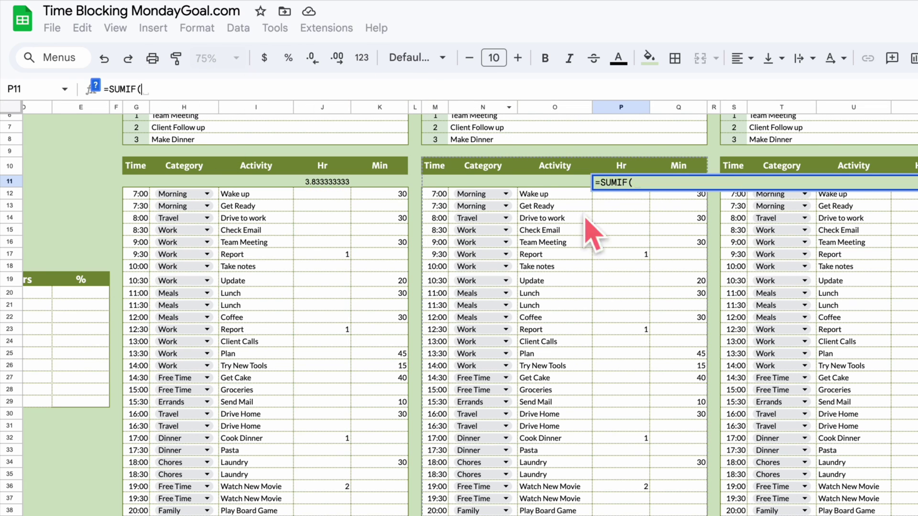
# Fill P11's first SUMIF with category range N12:N46, criterion B20 and hours range P12:P46.
pyautogui.moveTo(511, 193); pyautogui.dragTo(497, 515)
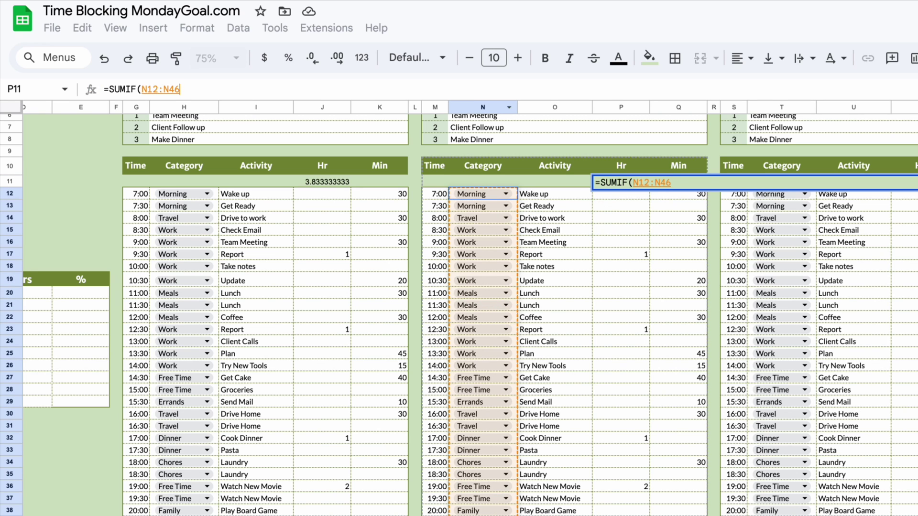
pyautogui.write(',')
pyautogui.hscroll(-3, 158, 299)
pyautogui.click(156, 295)
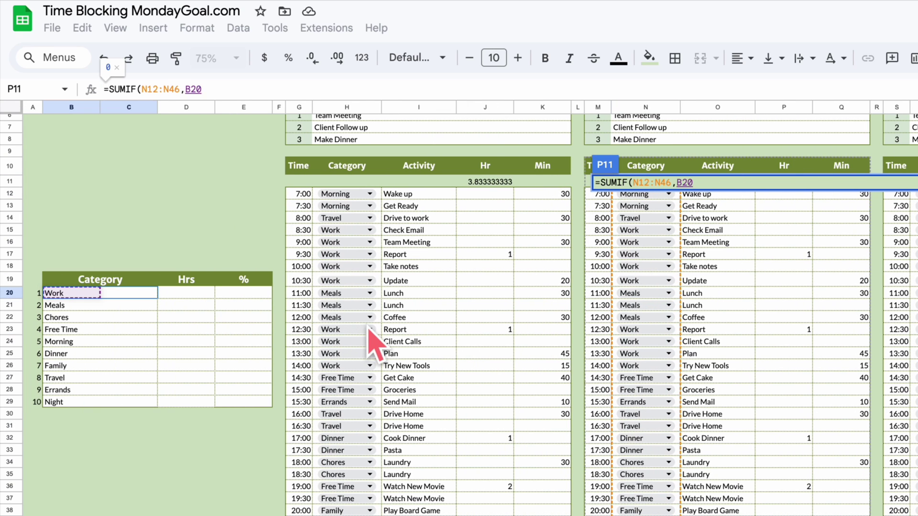
pyautogui.write(',')
pyautogui.hscroll(3, 723, 467)
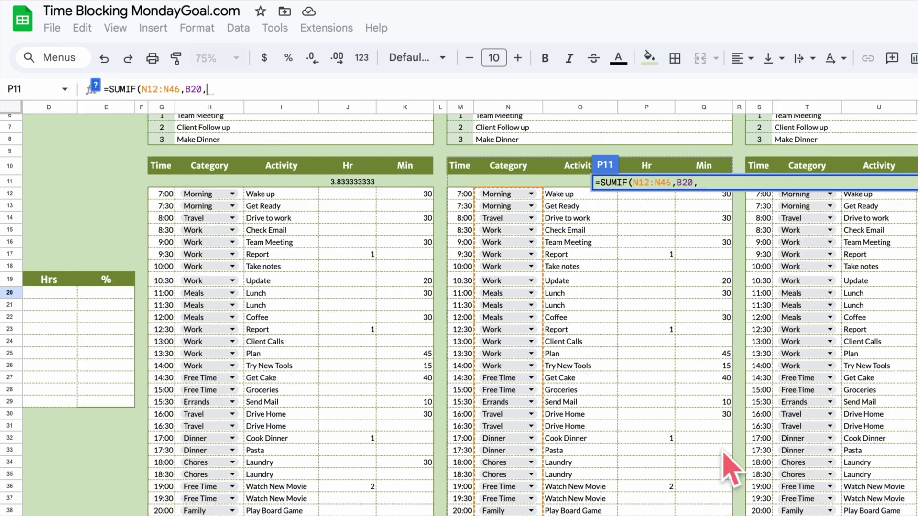
pyautogui.click(477, 193)
pyautogui.hotkey('ctrl', 'shift', 'Down')
# Complete P11's formula with +SUMIF(N12:N46,B20,Q12:Q46)/60 for the second block's Work minutes.
pyautogui.write(')+sumif')
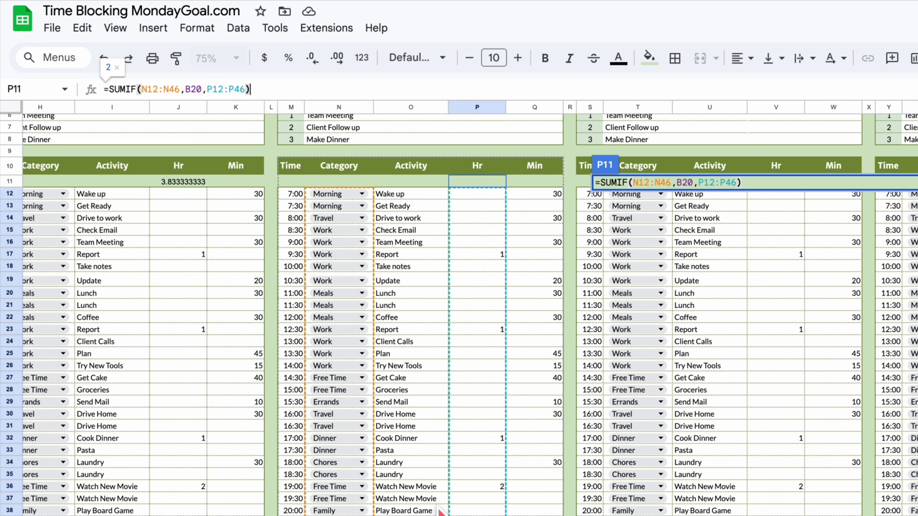
pyautogui.press('Tab')
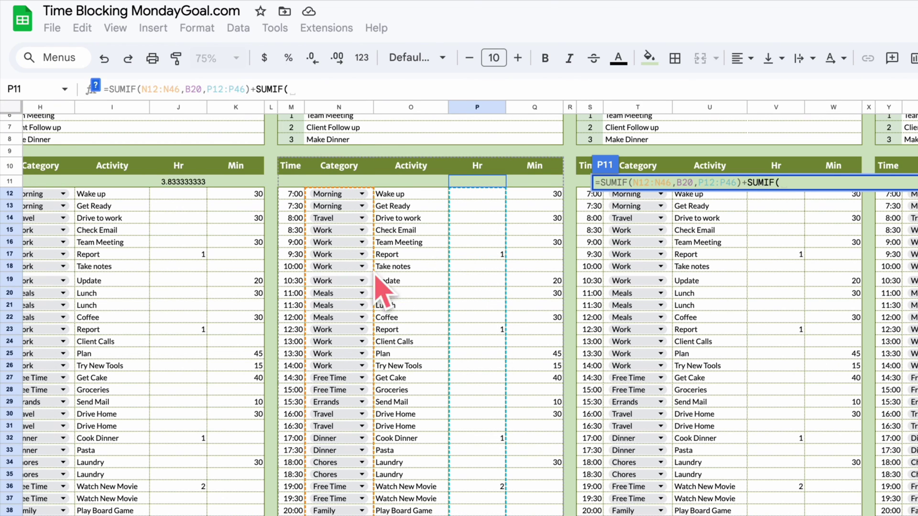
pyautogui.click(369, 193)
pyautogui.hotkey('ctrl', 'shift', 'Down')
pyautogui.write(',B20,')
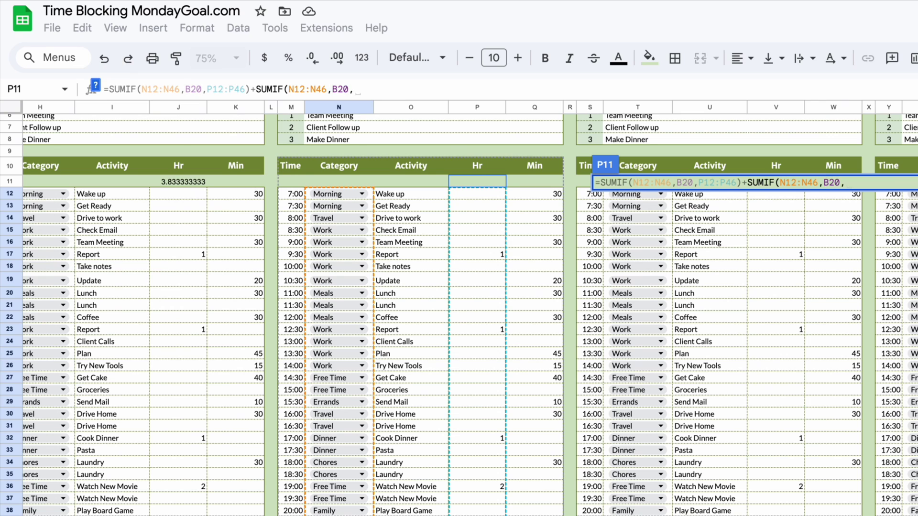
pyautogui.click(534, 194)
pyautogui.hotkey('ctrl', 'shift', 'Down')
pyautogui.write(')')
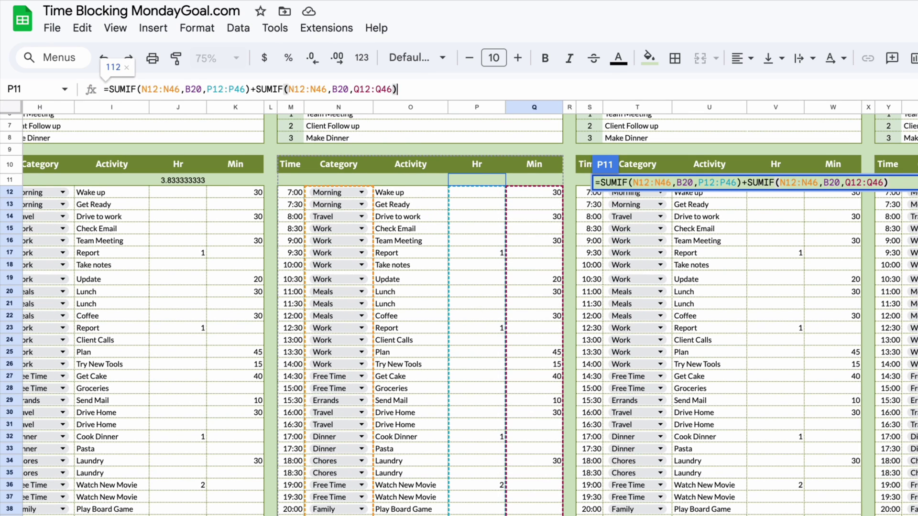
pyautogui.write('/60')
pyautogui.press('Return')
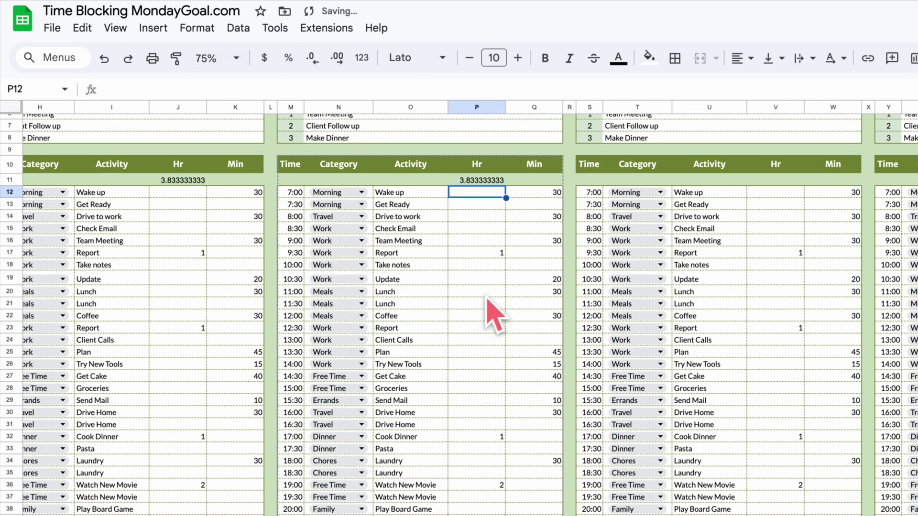
# Set the second block's minutes to 10 for Take notes and 45 for both the 11:00 Lunch and Coffee.
pyautogui.click(550, 316)
pyautogui.press('Return')
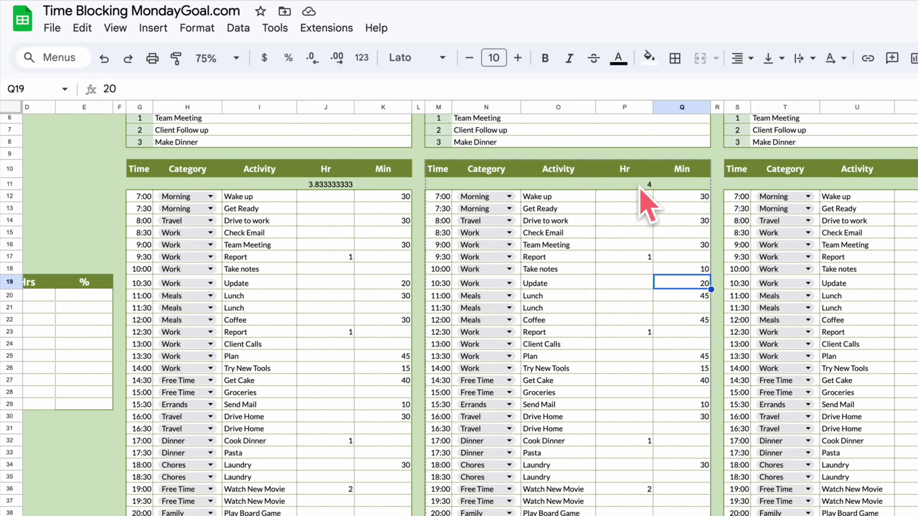
# Copy P11's formula text into V11, the total cell under the third block's Hr header.
pyautogui.click(640, 184)
pyautogui.tripleClick(452, 89)
pyautogui.hotkey('ctrl', 'c')
pyautogui.click(906, 184)
pyautogui.click(572, 89)
pyautogui.hotkey('ctrl', 'v')
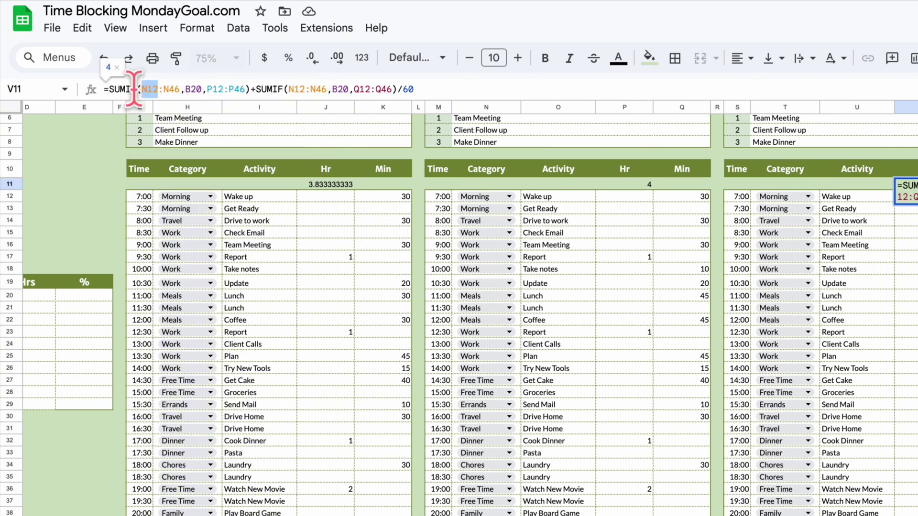
# Change V11's first SUMIF to use category range T12:T46 and hours range V12:V46.
pyautogui.click(144, 89)
pyautogui.press('BackSpace')
pyautogui.write('t')
pyautogui.press('BackSpace')
pyautogui.write('T')
pyautogui.press('BackSpace')
pyautogui.write('T')
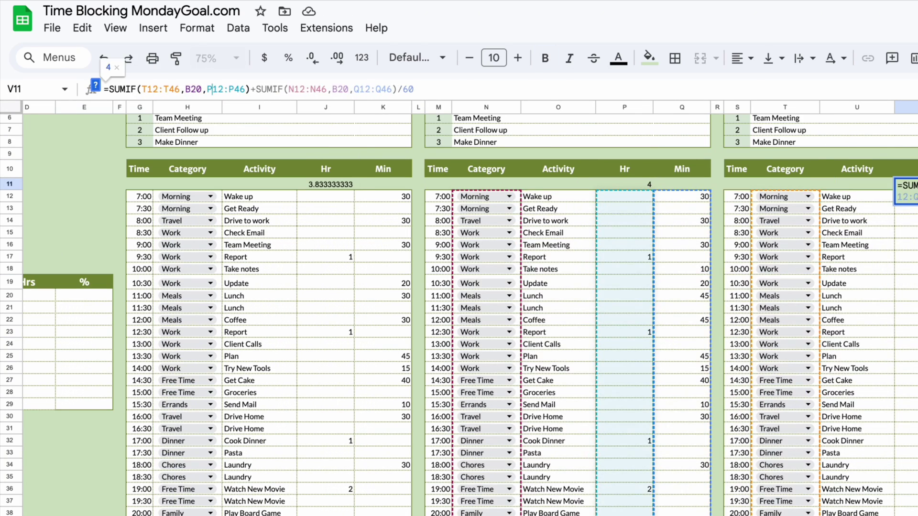
pyautogui.press('BackSpace')
pyautogui.write('V12:V')
pyautogui.hscroll(6, 365, 334)
# Change the category range in V11's second SUMIF to T12:T46.
pyautogui.press('Right')
pyautogui.press('Right')
pyautogui.press('Right')
pyautogui.press('Right')
pyautogui.press('Right')
pyautogui.press('Right')
pyautogui.press('Right')
pyautogui.press('Right')
pyautogui.press('Right')
pyautogui.press('Right')
pyautogui.press('Right')
pyautogui.press('BackSpace')
pyautogui.write('T')
pyautogui.press('Right')
pyautogui.press('Right')
pyautogui.press('Right')
pyautogui.press('Right')
pyautogui.press('BackSpace')
pyautogui.write('T')
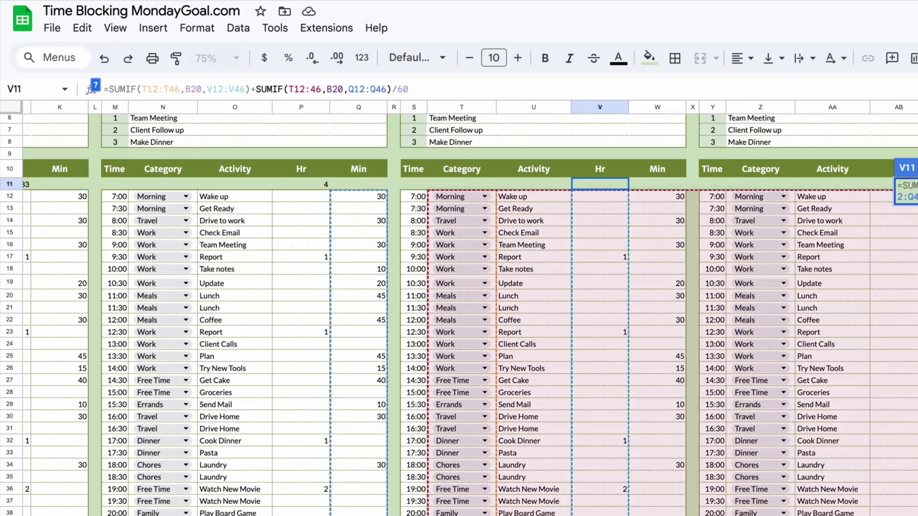
# Change the minutes range in V11's second SUMIF to W12:W46.
pyautogui.press('Right')
pyautogui.press('Right')
pyautogui.press('Right')
pyautogui.press('Right')
pyautogui.press('Right')
pyautogui.press('Right')
pyautogui.press('Right')
pyautogui.press('Right')
pyautogui.press('BackSpace')
pyautogui.write('W')
pyautogui.press('Right')
pyautogui.press('Right')
pyautogui.press('Right')
pyautogui.press('Right')
pyautogui.press('BackSpace')
pyautogui.write('W')
pyautogui.press('Return')
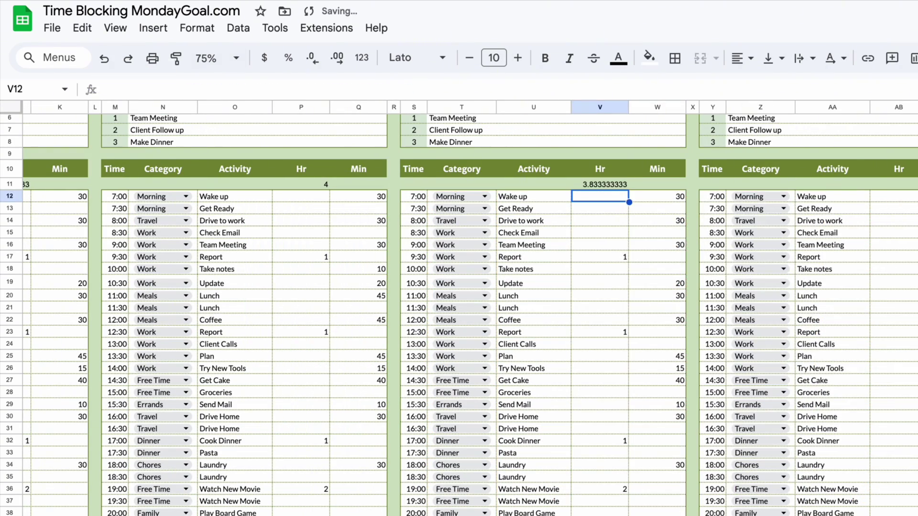
# Enter 1 hour for the third block's 8:30 Check Email activity.
pyautogui.rightClick(616, 232)
pyautogui.click(610, 232)
pyautogui.write('1')
pyautogui.press('Return')
# Paste the copied P11 formula text into AB11, under the fourth block's Hr header.
pyautogui.hscroll(3, 768, 188)
pyautogui.click(768, 186)
pyautogui.click(466, 184)
pyautogui.click(416, 89)
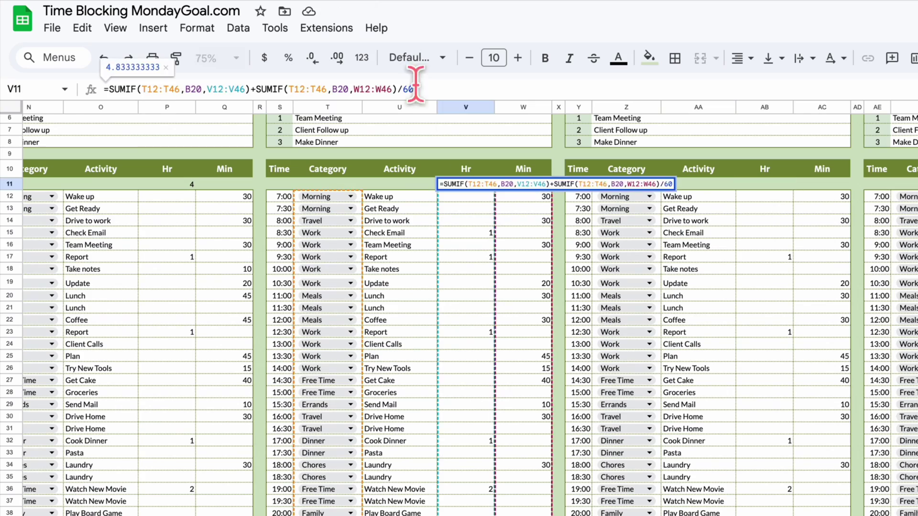
pyautogui.click(764, 184)
pyautogui.click(645, 89)
pyautogui.hotkey('ctrl', 'v')
# Change the category range in AB11's first SUMIF to Z12:Z46.
pyautogui.press('Home')
pyautogui.press('Right')
pyautogui.press('Right')
pyautogui.press('Right')
pyautogui.press('Right')
pyautogui.press('Right')
pyautogui.press('Right')
pyautogui.press('Right')
pyautogui.press('Right')
pyautogui.press('BackSpace')
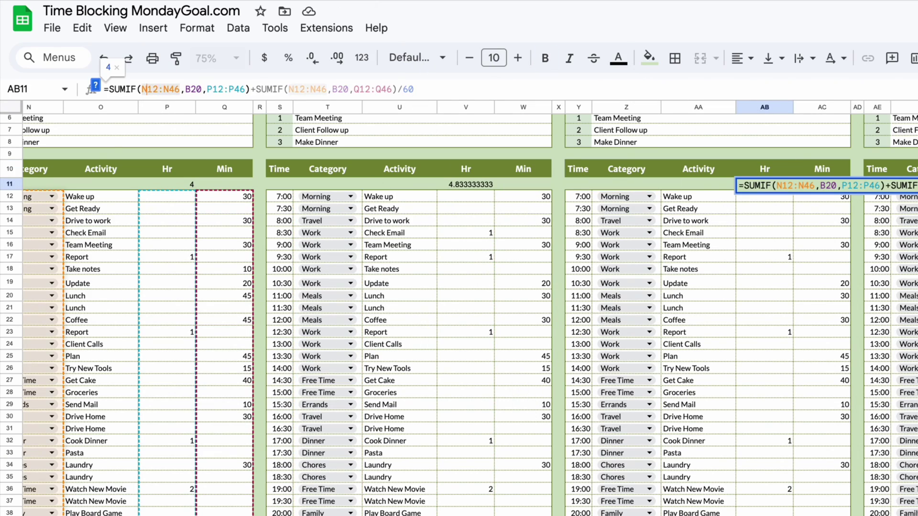
pyautogui.write('Z')
pyautogui.press('Right')
pyautogui.press('Right')
pyautogui.press('Right')
pyautogui.press('Right')
pyautogui.press('BackSpace')
pyautogui.write('Z')
# Change the hours range in AB11's first SUMIF to AB12:AB46.
pyautogui.press('Right')
pyautogui.press('Right')
pyautogui.press('Right')
pyautogui.press('Right')
pyautogui.press('Right')
pyautogui.press('Right')
pyautogui.press('Right')
pyautogui.press('Right')
pyautogui.press('BackSpace')
pyautogui.write('AB')
pyautogui.press('Right')
pyautogui.press('Right')
pyautogui.press('Right')
pyautogui.press('Right')
pyautogui.press('BackSpace')
pyautogui.write('AB')
# Change the category range in AB11's second SUMIF to Z12:Z46.
pyautogui.press('Right')
pyautogui.press('Right')
pyautogui.press('Right')
pyautogui.press('Right')
pyautogui.press('Right')
pyautogui.press('Right')
pyautogui.press('Right')
pyautogui.press('Right')
pyautogui.press('Right')
pyautogui.press('Right')
pyautogui.press('Right')
pyautogui.press('Right')
pyautogui.press('Right')
pyautogui.press('Right')
pyautogui.press('Right')
pyautogui.press('BackSpace')
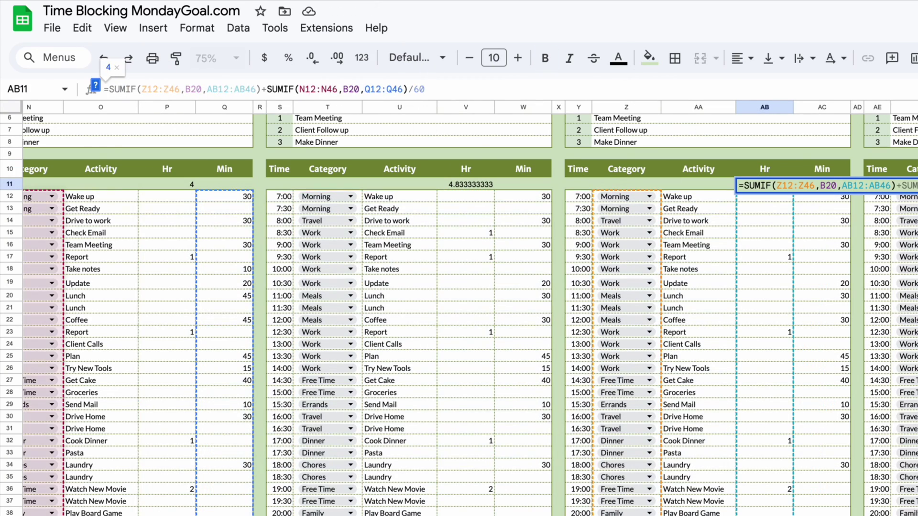
pyautogui.press('Return')
pyautogui.press('Up')
pyautogui.click(306, 89)
pyautogui.press('BackSpace')
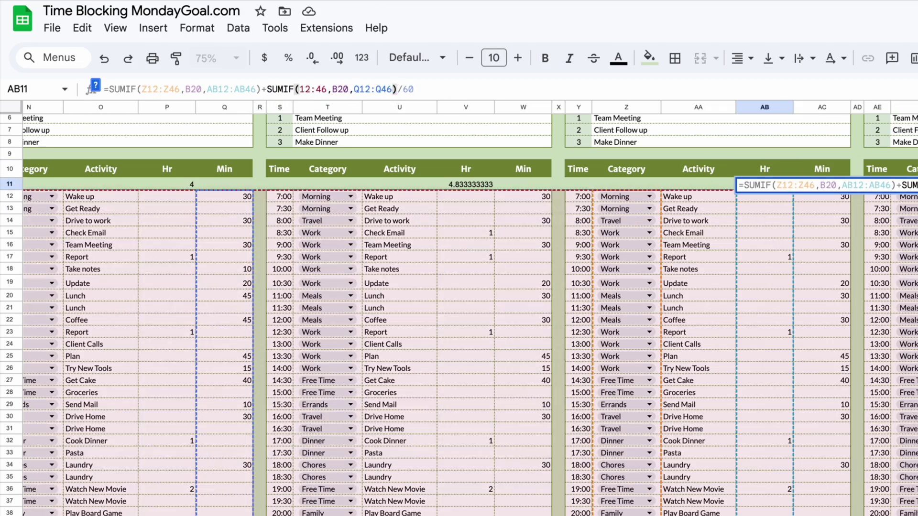
pyautogui.write('Z')
pyautogui.press('Right')
pyautogui.press('Right')
pyautogui.press('Right')
pyautogui.write('Z')
# Change the minutes range in AB11's second SUMIF to AC12:AC46 and enter the formula.
pyautogui.press('Right')
pyautogui.press('Right')
pyautogui.press('Right')
pyautogui.press('Right')
pyautogui.press('Right')
pyautogui.press('Right')
pyautogui.press('Right')
pyautogui.press('Right')
pyautogui.press('BackSpace')
pyautogui.write('AC')
pyautogui.press('Right')
pyautogui.press('Right')
pyautogui.press('Right')
pyautogui.press('Right')
pyautogui.press('BackSpace')
pyautogui.write('AC')
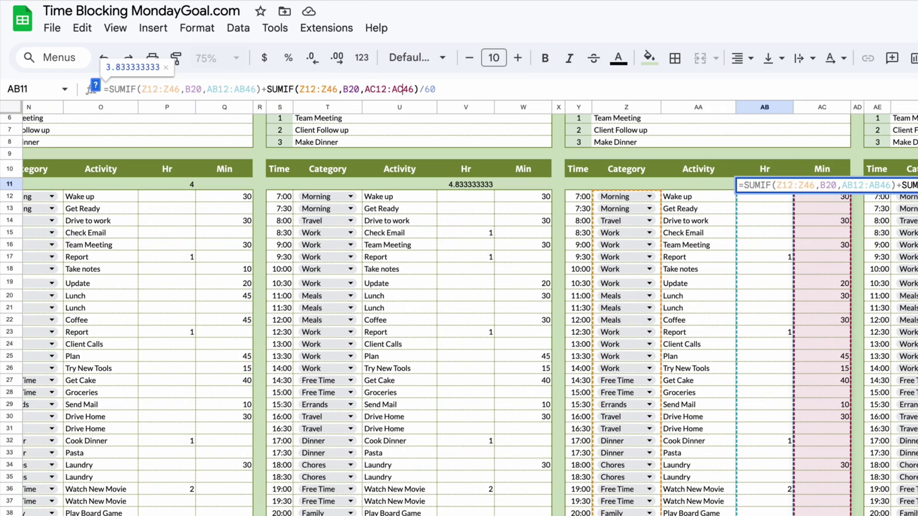
pyautogui.hscroll(5, 701, 230)
pyautogui.hscroll(-1, 701, 230)
pyautogui.press('Return')
# Paste the copied P11 formula text into AH11, under the fifth block's Hr header.
pyautogui.click(861, 187)
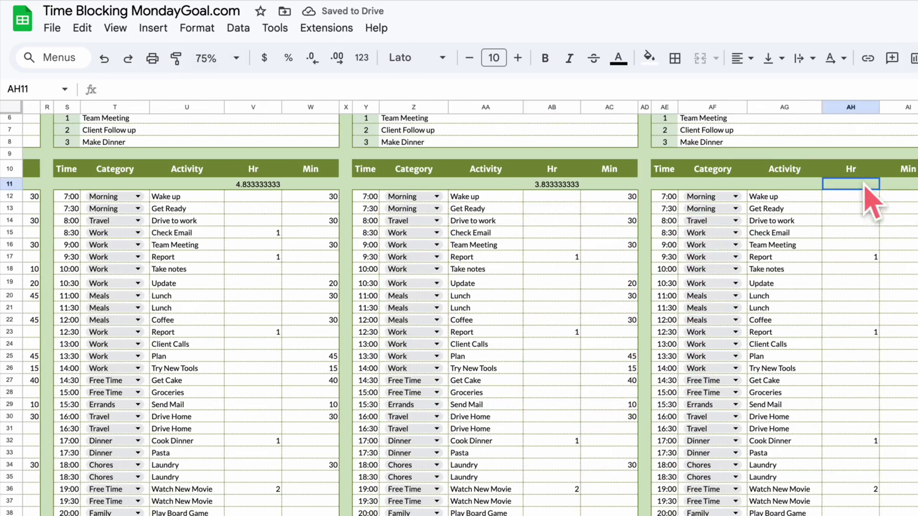
pyautogui.click(500, 89)
pyautogui.hotkey('ctrl', 'v')
# Change the category range in AH11's first SUMIF to AF12:AF46.
pyautogui.click(146, 89)
pyautogui.hscroll(2, 376, 282)
pyautogui.write('F')
pyautogui.press('Right')
pyautogui.press('Right')
pyautogui.press('Right')
pyautogui.press('Right')
pyautogui.press('BackSpace')
pyautogui.write('AF')
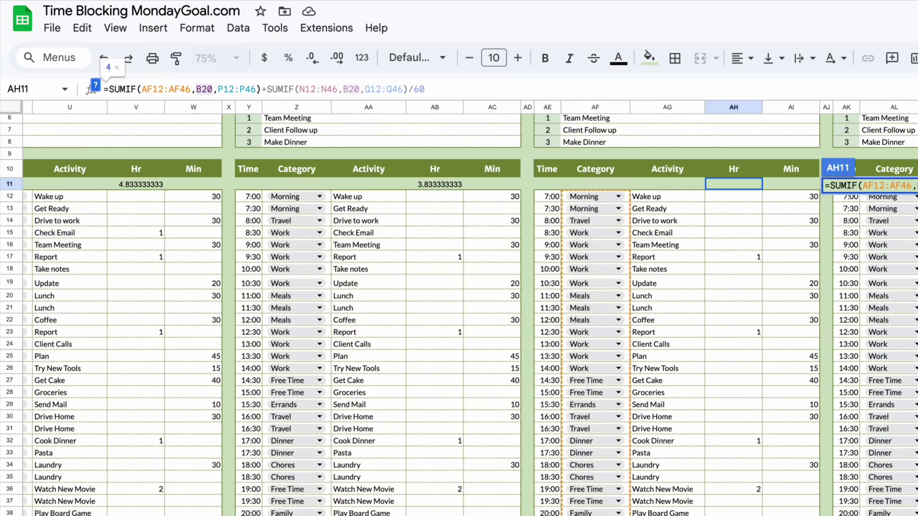
# Change the hours range in AH11's first SUMIF to AH12:AH46.
pyautogui.write('AH')
pyautogui.press('Right')
pyautogui.press('Right')
pyautogui.press('Right')
pyautogui.press('Right')
pyautogui.press('BackSpace')
pyautogui.write('AH')
# Change the category range in AH11's second SUMIF to AF12:AF46.
pyautogui.click(311, 89)
pyautogui.press('BackSpace')
pyautogui.write('AF')
pyautogui.press('Right')
pyautogui.press('Right')
pyautogui.press('Right')
pyautogui.press('Right')
pyautogui.press('BackSpace')
pyautogui.write('AF')
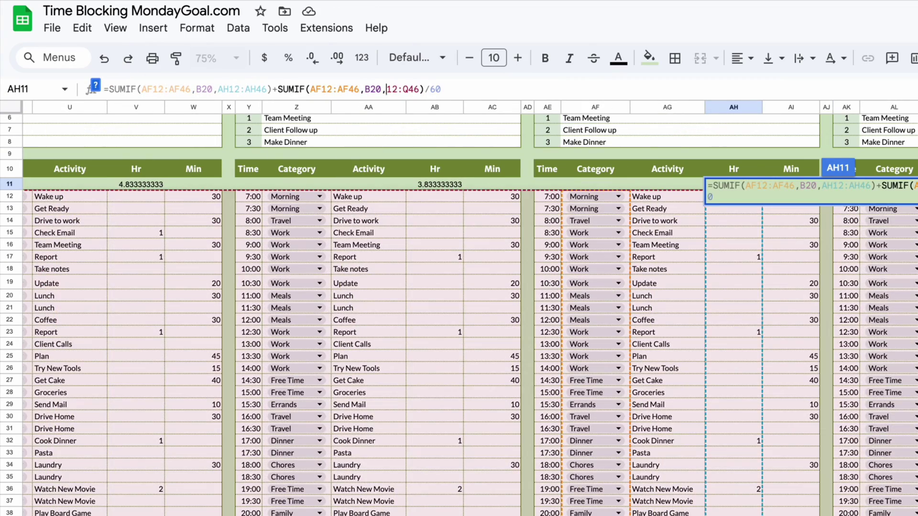
# Change the minutes range in AH11's second SUMIF to AI12:AI46 and enter the formula.
pyautogui.write('I')
pyautogui.press('Return')
pyautogui.click(674, 188)
pyautogui.click(733, 185)
# Paste the copied P11 formula text into AN11, under the sixth block's Hr header.
pyautogui.hscroll(5, 760, 265)
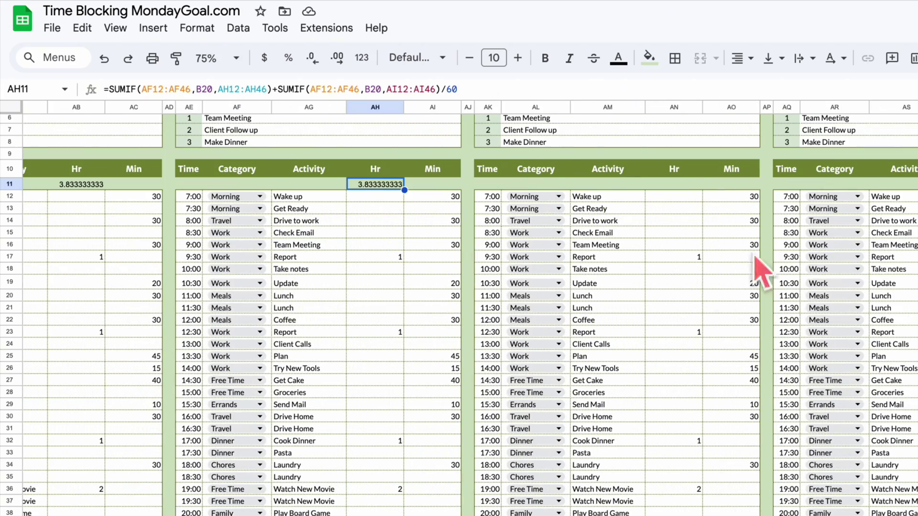
pyautogui.click(674, 184)
pyautogui.click(557, 89)
pyautogui.press('super+v')
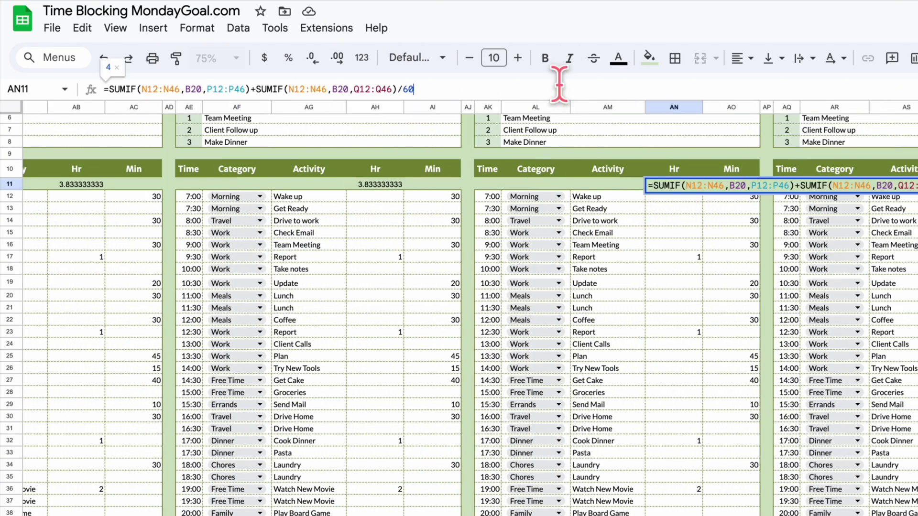
# Change the category range in AN11's first SUMIF to AL12:AL46.
pyautogui.click(146, 89)
pyautogui.press('BackSpace')
pyautogui.write('AL')
pyautogui.press('Right')
pyautogui.press('Right')
pyautogui.press('Right')
pyautogui.press('Right')
pyautogui.press('BackSpace')
pyautogui.write('AL')
# Change the hours range in AN11's first SUMIF to AN12:AN46.
pyautogui.press('BackSpace')
pyautogui.write('AN')
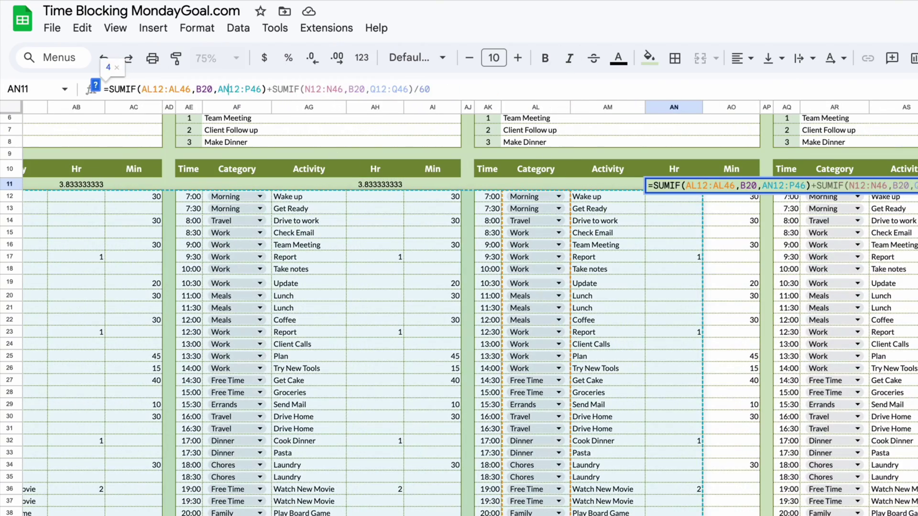
pyautogui.press('Right')
pyautogui.press('Right')
pyautogui.press('Right')
pyautogui.press('Right')
pyautogui.press('BackSpace')
pyautogui.write('AN')
# Change the category range in AN11's second SUMIF to AL12:AL46.
pyautogui.press('Right')
pyautogui.press('Right')
pyautogui.press('Right')
pyautogui.press('Right')
pyautogui.press('Right')
pyautogui.press('Right')
pyautogui.press('Right')
pyautogui.press('Right')
pyautogui.press('Right')
pyautogui.press('Right')
pyautogui.press('Right')
pyautogui.press('BackSpace')
pyautogui.write('AL')
pyautogui.press('Right')
pyautogui.press('Right')
pyautogui.press('Right')
pyautogui.press('Right')
pyautogui.press('BackSpace')
pyautogui.write('AL')
# Change the minutes range in AN11's second SUMIF to AO12:AO46.
pyautogui.press('Right')
pyautogui.press('Right')
pyautogui.press('Right')
pyautogui.press('Right')
pyautogui.press('Right')
pyautogui.press('Right')
pyautogui.press('Right')
pyautogui.press('Right')
pyautogui.press('BackSpace')
pyautogui.write('AO')
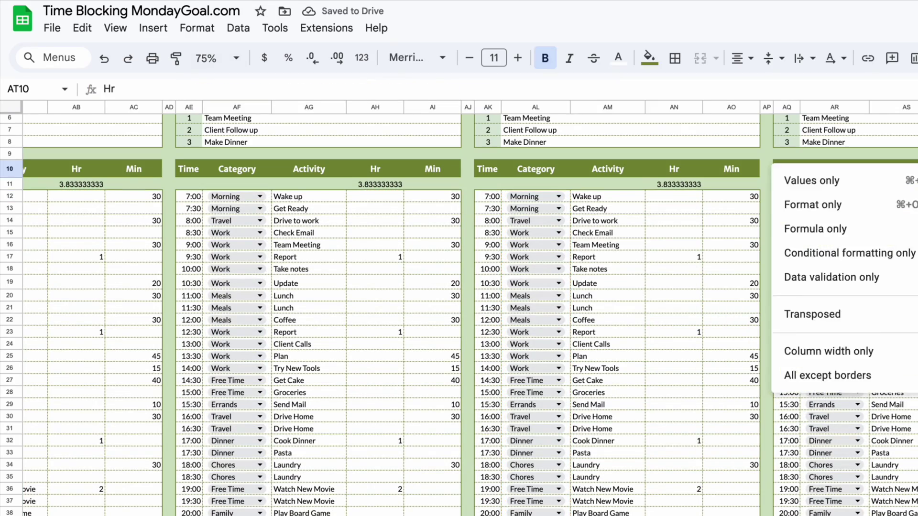
# Paste Monday's hours formula into AT11 and change the category range in its first SUMIF to AR12:AR46.
pyautogui.press('Escape')
pyautogui.hotkey('ctrl', 'v')
pyautogui.click(149, 89)
pyautogui.press('BackSpace')
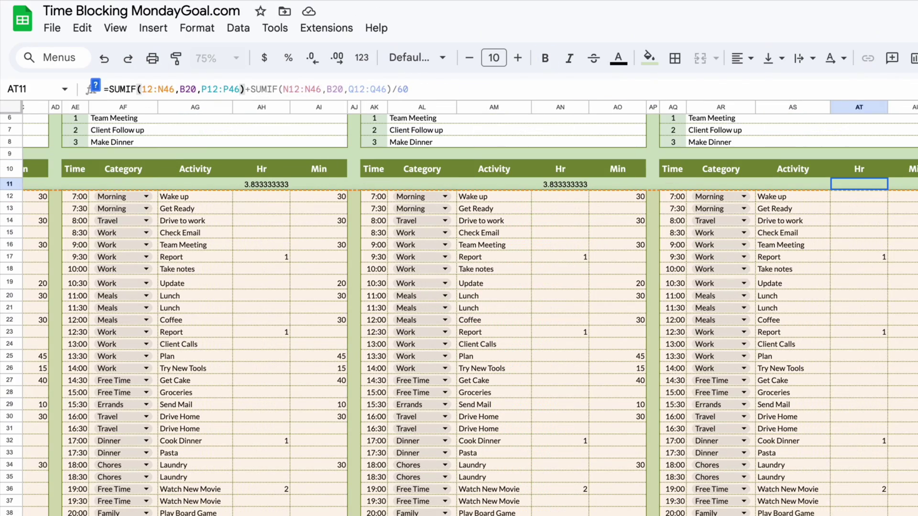
pyautogui.write('AR')
pyautogui.press('Right')
pyautogui.press('Right')
pyautogui.press('Right')
pyautogui.press('Right')
pyautogui.press('BackSpace')
pyautogui.write('AR')
# Change the hours range in AT11's first SUMIF to AT12:AT46.
pyautogui.press('Right')
pyautogui.press('Right')
pyautogui.press('Right')
pyautogui.press('Right')
pyautogui.press('Right')
pyautogui.press('Right')
pyautogui.press('Right')
pyautogui.press('Right')
pyautogui.press('BackSpace')
pyautogui.write('AT')
pyautogui.press('Right')
pyautogui.press('Right')
pyautogui.press('Right')
pyautogui.press('Right')
pyautogui.press('BackSpace')
pyautogui.write('AT')
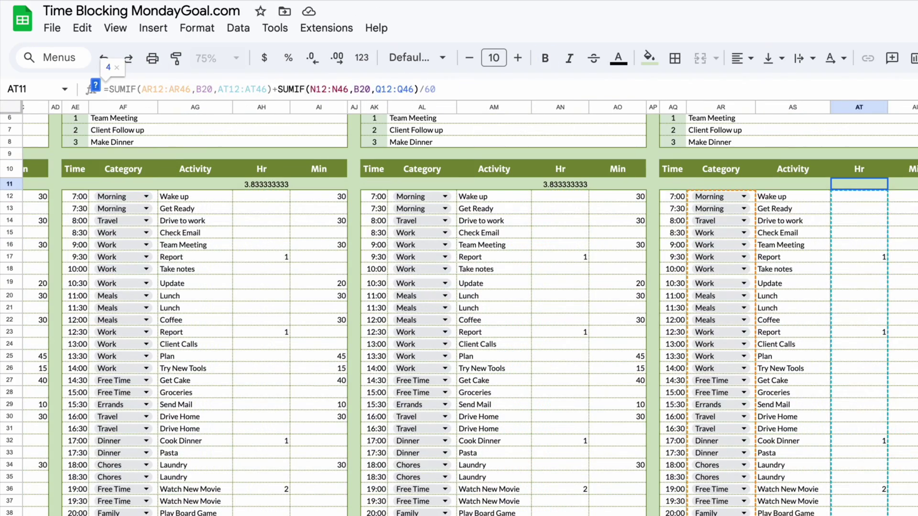
# Change the category range in AT11's second SUMIF to AR12:AR46.
pyautogui.press('Right')
pyautogui.press('Right')
pyautogui.press('Right')
pyautogui.press('Right')
pyautogui.press('Right')
pyautogui.press('Right')
pyautogui.press('Right')
pyautogui.press('Right')
pyautogui.press('Right')
pyautogui.press('Right')
pyautogui.press('Right')
pyautogui.press('BackSpace')
pyautogui.write('AR')
pyautogui.press('Right')
pyautogui.press('Right')
pyautogui.press('Right')
pyautogui.press('Right')
pyautogui.press('BackSpace')
pyautogui.write('AR')
# Change the minutes range in AT11's second SUMIF to AU12:AU46.
pyautogui.press('Right')
pyautogui.press('Right')
pyautogui.press('Right')
pyautogui.press('Right')
pyautogui.press('Right')
pyautogui.press('Right')
pyautogui.press('Right')
pyautogui.press('Right')
pyautogui.press('BackSpace')
pyautogui.write('AU')
pyautogui.press('Right')
pyautogui.press('Right')
pyautogui.press('Right')
pyautogui.press('Right')
pyautogui.press('BackSpace')
pyautogui.write('AU')
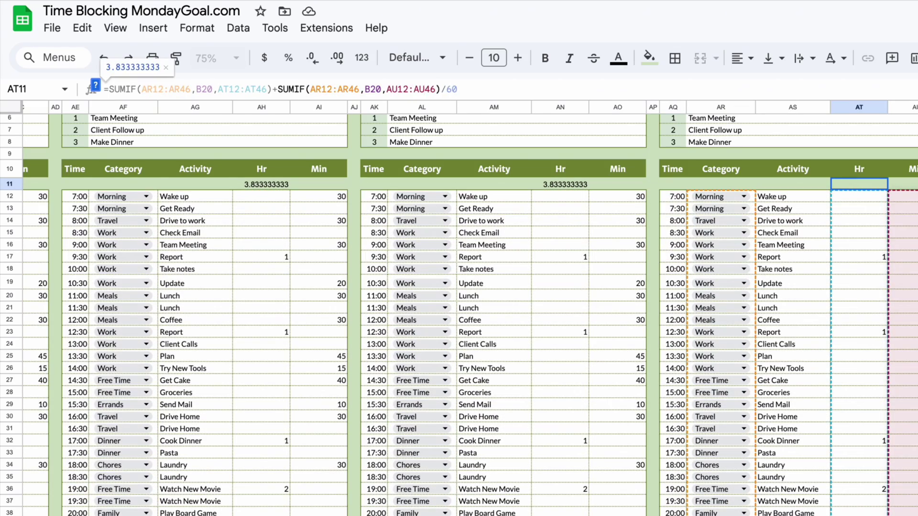
pyautogui.press('Return')
# Enter 1 hour for Check Email at 8:30 in the last day block.
pyautogui.press('Down')
pyautogui.press('Down')
pyautogui.press('Down')
pyautogui.write('1')
pyautogui.press('Return')
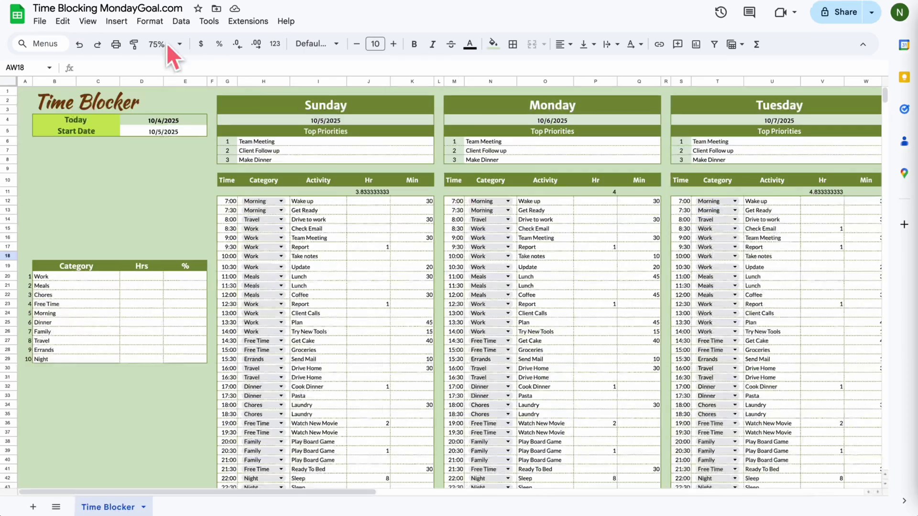
# Make the category range in the first SUMIF of Sunday's J11 formula absolute as $H$12:$H$46.
pyautogui.click(168, 47)
pyautogui.click(158, 113)
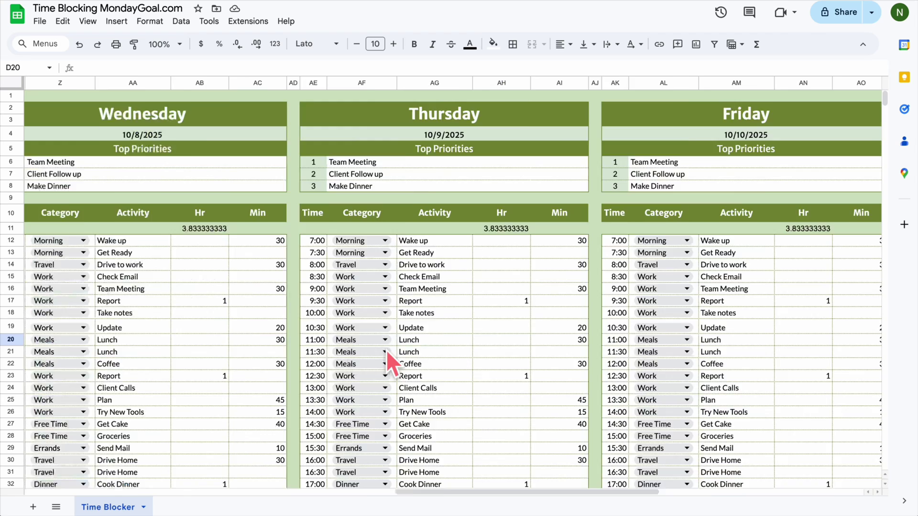
pyautogui.hscroll(-10, 389, 356)
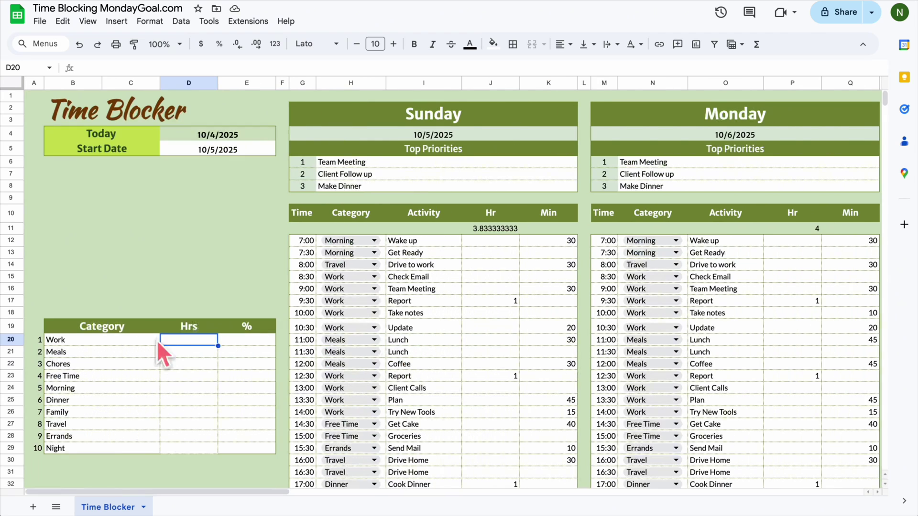
pyautogui.click(484, 230)
pyautogui.click(108, 68)
pyautogui.write('$')
pyautogui.press('Right')
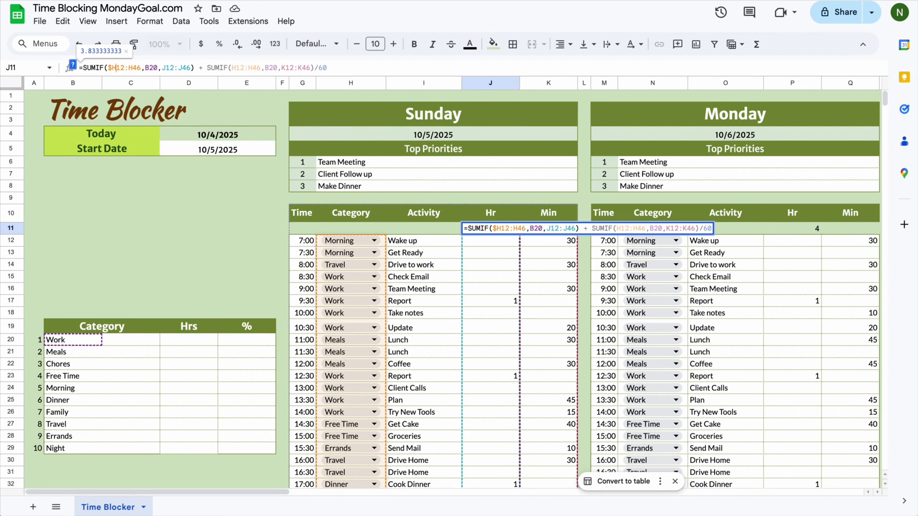
pyautogui.write('$')
pyautogui.press('Right')
pyautogui.press('Right')
pyautogui.press('Right')
pyautogui.hotkey('shift', '4')
pyautogui.press('Right')
pyautogui.hotkey('shift', '4')
# Make the hours range in J11's first SUMIF absolute as $J$12:$J$46.
pyautogui.press('Right')
pyautogui.press('Right')
pyautogui.press('Right')
pyautogui.press('Right')
pyautogui.press('Right')
pyautogui.press('Right')
pyautogui.press('Right')
pyautogui.write('$')
pyautogui.press('Right')
pyautogui.hotkey('shift', '4')
pyautogui.press('Right')
pyautogui.press('Right')
pyautogui.press('Right')
pyautogui.hotkey('shift', '4')
pyautogui.press('Right')
pyautogui.write('$')
# Make the category range in J11's second SUMIF absolute as $H$12:$H$46.
pyautogui.press('Right')
pyautogui.press('Right')
pyautogui.press('Right')
pyautogui.press('Right')
pyautogui.press('Right')
pyautogui.press('Right')
pyautogui.press('Right')
pyautogui.press('Right')
pyautogui.press('Right')
pyautogui.press('Right')
pyautogui.press('Right')
pyautogui.press('Right')
pyautogui.write('$')
pyautogui.press('Right')
pyautogui.hotkey('shift', '4')
pyautogui.press('Right')
pyautogui.press('Right')
pyautogui.press('Right')
pyautogui.hotkey('shift', '4')
pyautogui.press('Right')
pyautogui.hotkey('shift', '4')
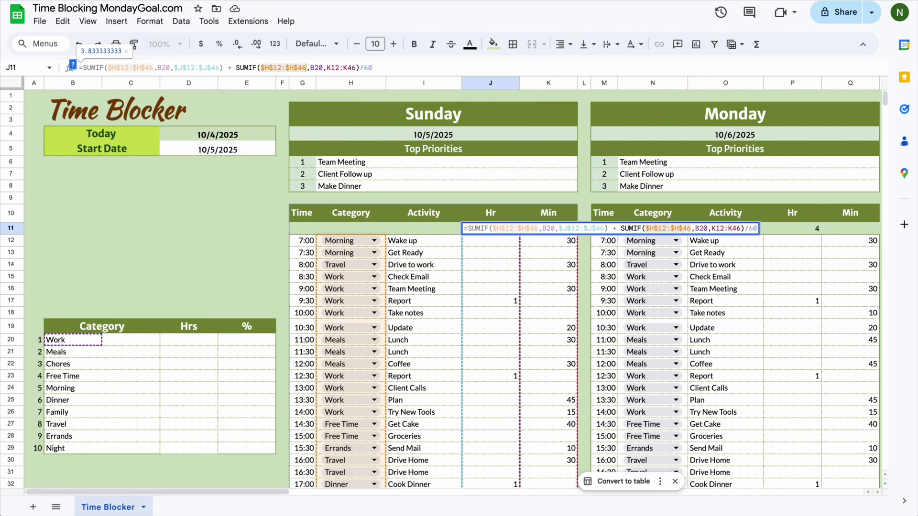
# Make the minutes range in J11's second SUMIF absolute as $K$12:$K$46.
pyautogui.press('Right')
pyautogui.press('Right')
pyautogui.press('Right')
pyautogui.press('Right')
pyautogui.press('Right')
pyautogui.press('Right')
pyautogui.press('Right')
pyautogui.write('$')
pyautogui.press('Right')
pyautogui.hotkey('shift', '4')
pyautogui.press('Right')
pyautogui.press('Right')
pyautogui.press('Right')
pyautogui.write('$')
pyautogui.press('Return')
# Make the category range in the first SUMIF of Monday's P11 formula absolute as $N$12:$N$46.
pyautogui.hscroll(5, 557, 228)
pyautogui.click(556, 229)
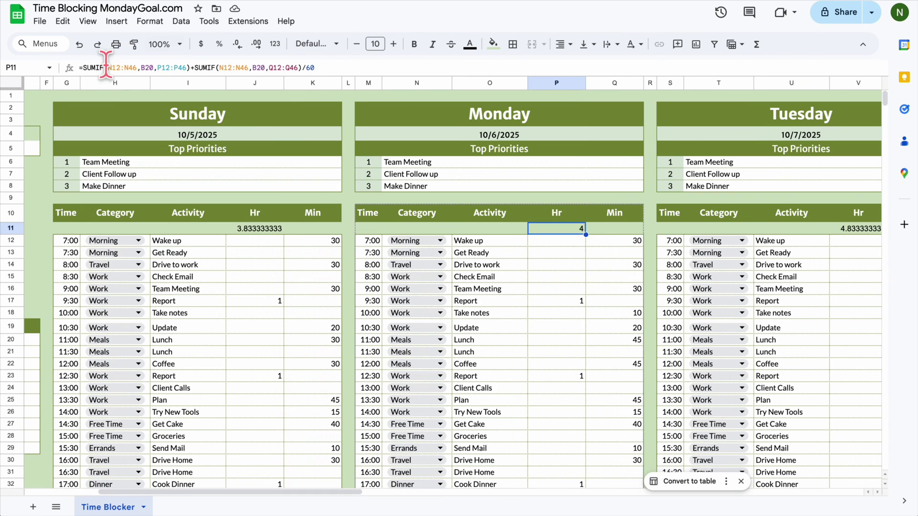
pyautogui.click(108, 68)
pyautogui.write('$')
pyautogui.press('Right')
pyautogui.hotkey('shift', '4')
pyautogui.press('Right')
pyautogui.press('Right')
pyautogui.press('Right')
pyautogui.write('$')
pyautogui.press('Right')
pyautogui.hotkey('shift', '4')
# Make the hours range in P11's first SUMIF absolute as $P$12:$P$46.
pyautogui.press('Right')
pyautogui.press('Right')
pyautogui.press('Right')
pyautogui.press('Right')
pyautogui.press('Right')
pyautogui.press('Right')
pyautogui.press('Right')
pyautogui.hotkey('shift', '4')
pyautogui.press('Right')
pyautogui.hotkey('shift', '4')
pyautogui.press('Right')
pyautogui.press('Right')
pyautogui.press('Right')
pyautogui.write('$')
pyautogui.press('Right')
pyautogui.hotkey('shift', '4')
# Make the category range in P11's second SUMIF absolute as $N$12:$N$46.
pyautogui.press('Right')
pyautogui.press('Right')
pyautogui.press('Right')
pyautogui.press('Right')
pyautogui.press('Right')
pyautogui.press('Right')
pyautogui.press('Right')
pyautogui.press('Right')
pyautogui.press('Right')
pyautogui.press('Right')
pyautogui.write('$')
pyautogui.press('Right')
pyautogui.hotkey('shift', '4')
pyautogui.press('Right')
pyautogui.press('Right')
pyautogui.press('Right')
pyautogui.hotkey('shift', '4')
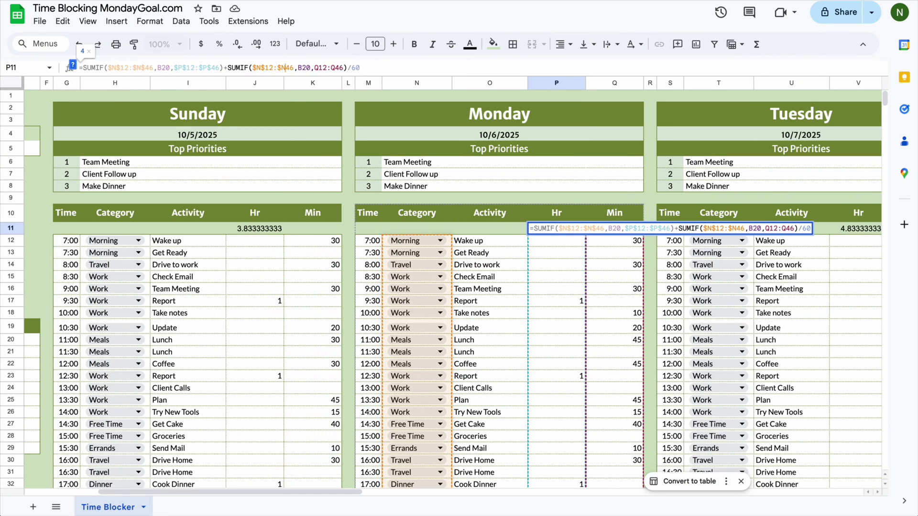
pyautogui.press('Right')
pyautogui.hotkey('shift', '4')
# Make the minutes range in P11's second SUMIF absolute as $Q$12:$Q$46 and commit the formula.
pyautogui.press('Right')
pyautogui.press('Right')
pyautogui.press('Right')
pyautogui.press('Right')
pyautogui.press('Right')
pyautogui.press('Right')
pyautogui.press('Right')
pyautogui.hotkey('shift', '4')
pyautogui.press('Right')
pyautogui.hotkey('shift', '4')
pyautogui.press('Right')
pyautogui.press('Right')
pyautogui.press('Right')
pyautogui.hotkey('shift', '4')
pyautogui.press('Right')
pyautogui.hotkey('shift', '4')
pyautogui.click(380, 68)
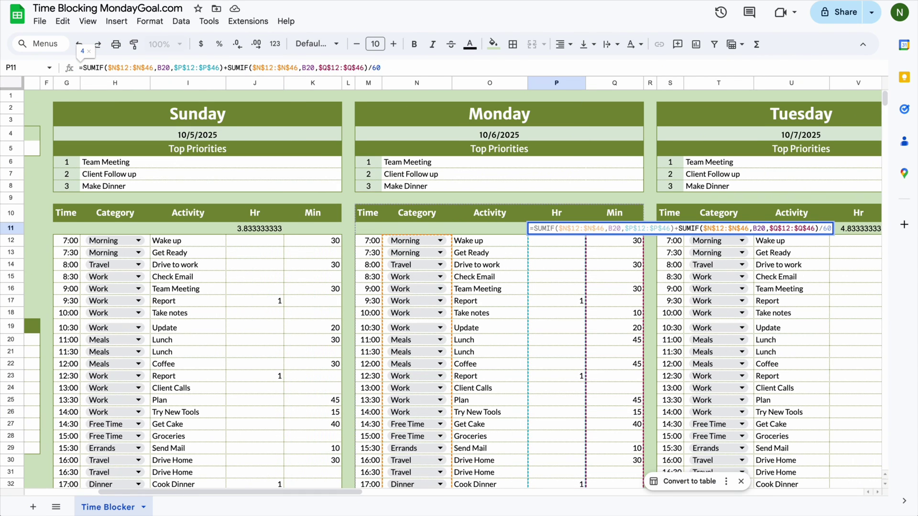
pyautogui.press('Return')
# Make the category range in the first SUMIF of Tuesday's V11 formula absolute as $T$12:$T$46.
pyautogui.hscroll(5, 556, 228)
pyautogui.click(454, 229)
pyautogui.click(108, 67)
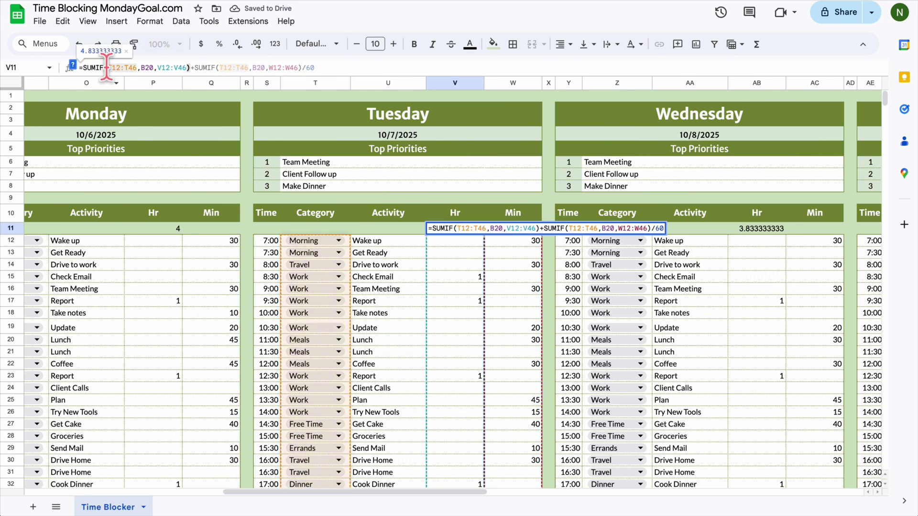
pyautogui.write('$')
pyautogui.press('Right')
pyautogui.hotkey('shift', '4')
pyautogui.press('Right')
pyautogui.press('Right')
pyautogui.press('Right')
pyautogui.hotkey('shift', '4')
pyautogui.press('Right')
pyautogui.hotkey('shift', '4')
# Make the hours range in V11's first SUMIF absolute as $V$12:$V$46.
pyautogui.press('Right')
pyautogui.press('Right')
pyautogui.press('Right')
pyautogui.press('Right')
pyautogui.press('Right')
pyautogui.press('Right')
pyautogui.press('Right')
pyautogui.hotkey('shift', '4')
pyautogui.press('Right')
pyautogui.hotkey('shift', '4')
# Make the category range in V11's second SUMIF absolute as $T$12:$T$46.
pyautogui.click(253, 68)
pyautogui.write('$')
pyautogui.press('Right')
pyautogui.write('$')
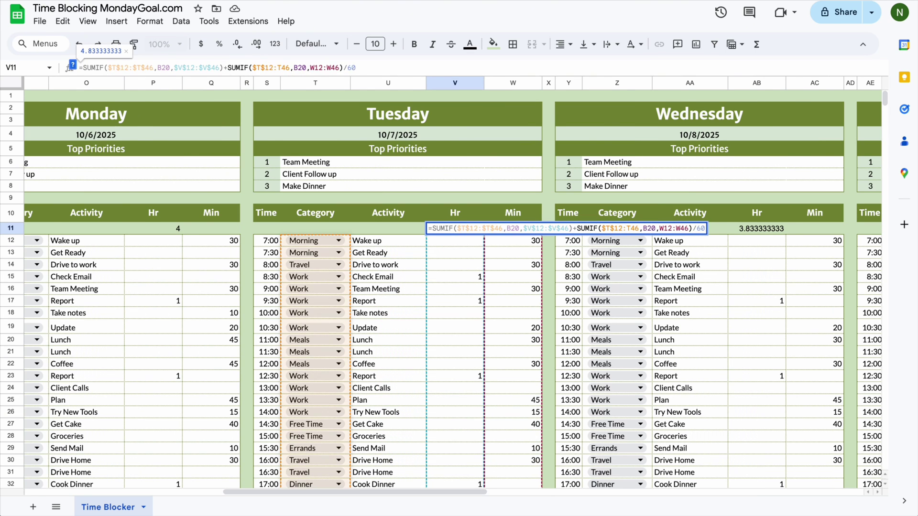
pyautogui.press('Right')
pyautogui.press('Right')
pyautogui.press('Right')
pyautogui.write('$')
pyautogui.press('Right')
pyautogui.hotkey('shift', '4')
# Make the minutes range in V11's second SUMIF absolute as $W$12:$W$46 and commit the formula.
pyautogui.press('Right')
pyautogui.press('Right')
pyautogui.press('Right')
pyautogui.press('Right')
pyautogui.press('Right')
pyautogui.press('Right')
pyautogui.press('Right')
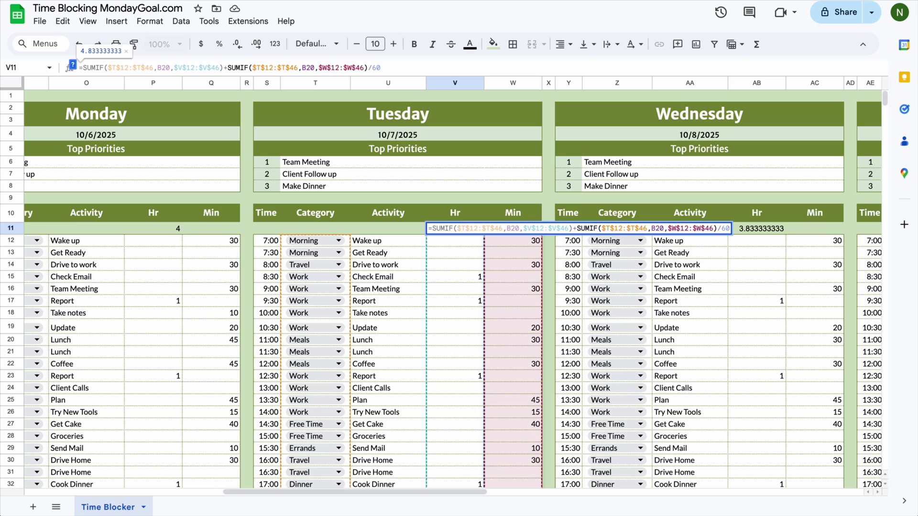
pyautogui.press('Return')
# Make the category range in the first SUMIF of Wednesday's AB11 formula absolute as $Z$12:$Z$46.
pyautogui.hscroll(6, 454, 228)
pyautogui.click(395, 228)
pyautogui.click(108, 67)
pyautogui.write('$')
pyautogui.press('Right')
pyautogui.hotkey('shift', '4')
pyautogui.press('Right')
pyautogui.press('Right')
pyautogui.press('Right')
pyautogui.hotkey('shift', '4')
pyautogui.press('Right')
pyautogui.hotkey('shift', '4')
# Make the hours range in AB11's first SUMIF absolute as $AB$12:$AB$46.
pyautogui.press('Right')
pyautogui.press('Right')
pyautogui.press('Right')
pyautogui.press('Right')
pyautogui.press('Right')
pyautogui.press('Right')
pyautogui.press('Right')
pyautogui.hotkey('shift', '4')
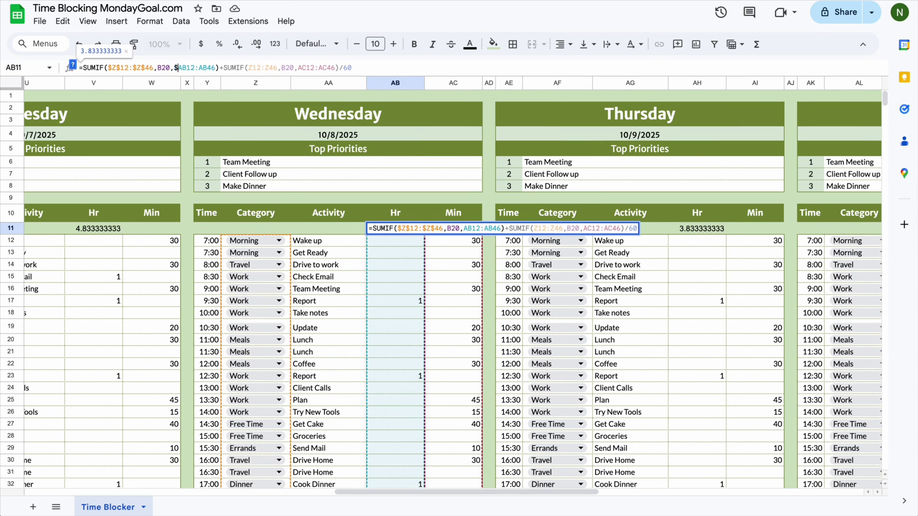
pyautogui.write('$')
# Make the ranges in AB11's second SUMIF absolute: categories as $Z$12:$Z$46 and minutes as $AC$12:$AC$46.
pyautogui.click(273, 68)
pyautogui.press('F4')
pyautogui.click(356, 68)
pyautogui.press('F4')
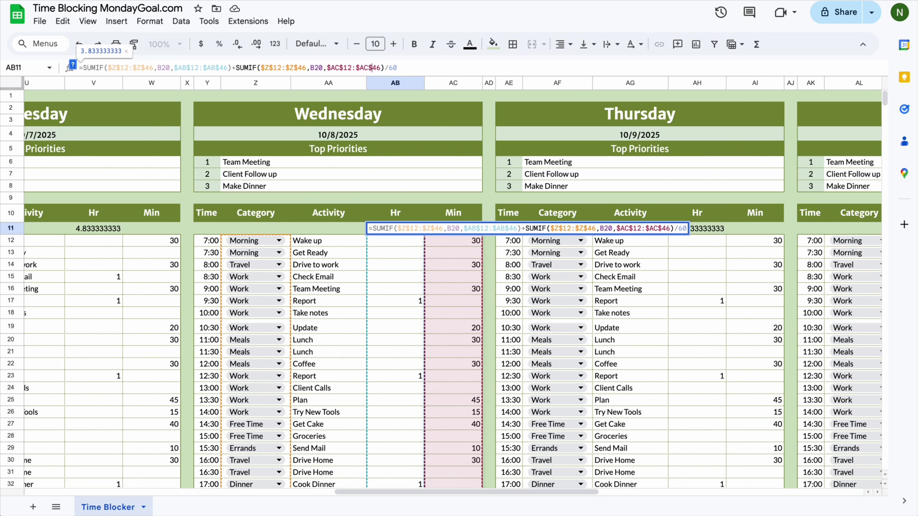
# Commit the AB11 formula and make the category range in Friday's first SUMIF in AN11 absolute as $AL$12:$AL$46.
pyautogui.press('Return')
pyautogui.hscroll(8, 454, 229)
pyautogui.click(479, 229)
pyautogui.click(108, 67)
pyautogui.write('$')
pyautogui.press('Right')
pyautogui.press('Right')
pyautogui.hotkey('shift', '4')
pyautogui.press('Right')
pyautogui.press('Right')
pyautogui.press('Right')
pyautogui.hotkey('shift', '4')
pyautogui.press('Right')
pyautogui.press('Right')
pyautogui.hotkey('shift', '4')
# Make the hours range in AN11's first SUMIF absolute as $AN$12:$AN$46.
pyautogui.press('Right')
pyautogui.press('Right')
pyautogui.press('Right')
pyautogui.press('Right')
pyautogui.press('Right')
pyautogui.press('Right')
pyautogui.press('Right')
pyautogui.hotkey('shift', '4')
pyautogui.press('Right')
pyautogui.press('Right')
pyautogui.hotkey('shift', '4')
pyautogui.press('Right')
pyautogui.press('Right')
pyautogui.press('Right')
pyautogui.hotkey('shift', '4')
pyautogui.press('Right')
pyautogui.press('Right')
pyautogui.hotkey('shift', '4')
# Make the category range in AN11's second SUMIF absolute as $AL$12:$AL$46.
pyautogui.press('Right')
pyautogui.press('Right')
pyautogui.press('Right')
pyautogui.press('Right')
pyautogui.press('Right')
pyautogui.press('Right')
pyautogui.press('Right')
pyautogui.press('Right')
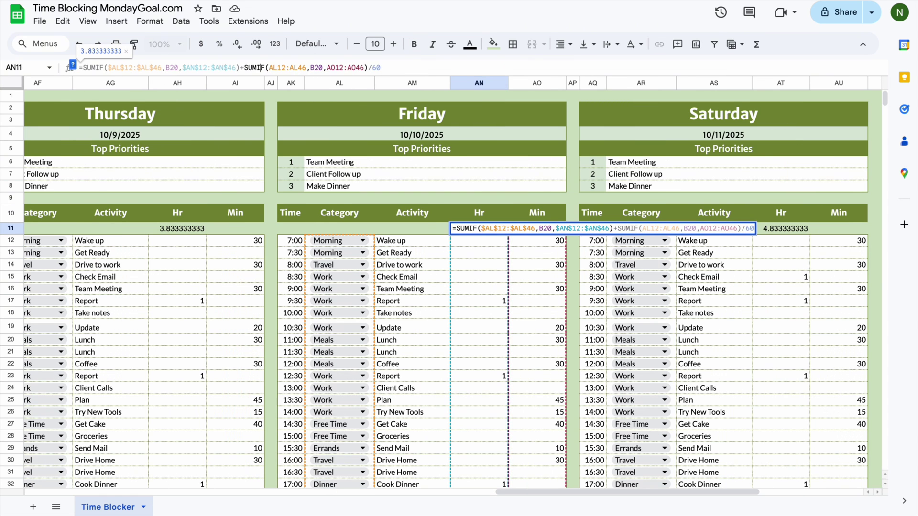
pyautogui.press('Right')
pyautogui.press('Right')
pyautogui.hotkey('shift', '4')
pyautogui.press('Right')
pyautogui.press('Right')
pyautogui.hotkey('shift', '4')
pyautogui.press('Right')
pyautogui.press('Right')
pyautogui.press('Right')
pyautogui.hotkey('shift', '4')
pyautogui.press('Right')
pyautogui.press('Right')
pyautogui.hotkey('shift', '4')
# Make the minutes range in AN11's second SUMIF absolute as $AO$12:$AO$46 and commit the formula.
pyautogui.press('Right')
pyautogui.press('Right')
pyautogui.press('Right')
pyautogui.press('Right')
pyautogui.press('Right')
pyautogui.press('Right')
pyautogui.press('Right')
pyautogui.hotkey('shift', '4')
pyautogui.press('Right')
pyautogui.press('Right')
pyautogui.hotkey('shift', '4')
pyautogui.press('Right')
pyautogui.press('Right')
pyautogui.press('Right')
pyautogui.hotkey('shift', '4')
pyautogui.press('Right')
pyautogui.press('Right')
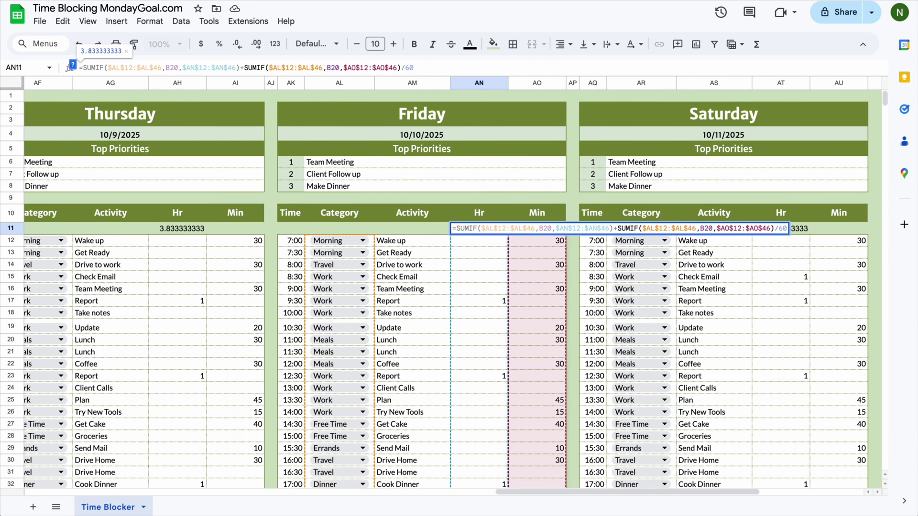
pyautogui.press('Return')
# Make the category range in the first SUMIF of Saturday's AT11 formula absolute as $AR$12:$AR$46.
pyautogui.hscroll(7, 469, 228)
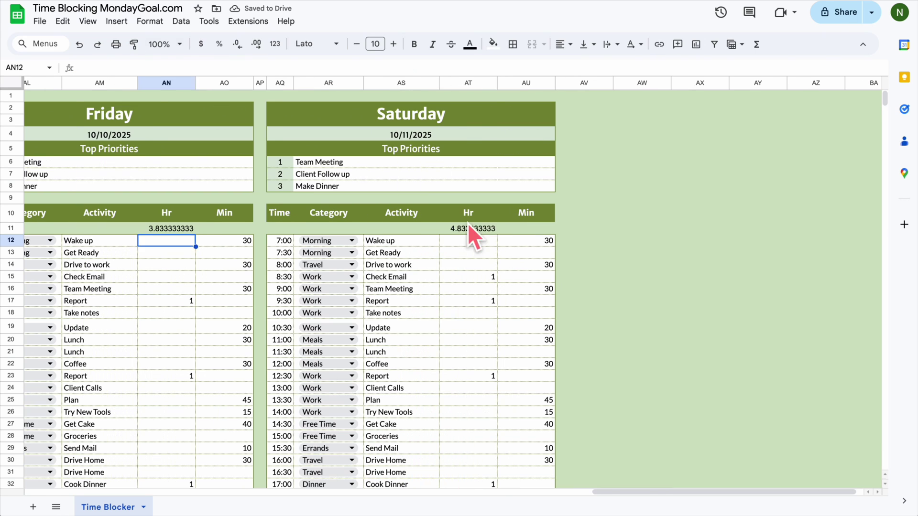
pyautogui.click(469, 227)
pyautogui.click(108, 67)
pyautogui.write('$')
pyautogui.press('Right')
pyautogui.press('Right')
pyautogui.hotkey('shift', '4')
pyautogui.press('Right')
pyautogui.press('Right')
pyautogui.press('Right')
pyautogui.hotkey('shift', '4')
pyautogui.press('Right')
pyautogui.press('Right')
pyautogui.hotkey('shift', '4')
# Make the hours range in AT11's first SUMIF absolute as $AT$12:$AT$46.
pyautogui.press('Right')
pyautogui.press('Right')
pyautogui.press('Right')
pyautogui.press('Right')
pyautogui.press('Right')
pyautogui.press('Right')
pyautogui.press('Right')
pyautogui.hotkey('shift', '4')
pyautogui.press('Right')
pyautogui.press('Right')
pyautogui.hotkey('shift', '4')
pyautogui.press('Right')
pyautogui.press('Right')
pyautogui.press('Right')
pyautogui.hotkey('shift', '4')
pyautogui.press('Right')
pyautogui.press('Right')
pyautogui.write('$')
# Make the category range in AT11's second SUMIF absolute as $AR$12:$AR$46.
pyautogui.press('Right')
pyautogui.press('Right')
pyautogui.press('Right')
pyautogui.press('Right')
pyautogui.press('Right')
pyautogui.press('Right')
pyautogui.press('Right')
pyautogui.press('Right')
pyautogui.press('Right')
pyautogui.press('Right')
pyautogui.write('$')
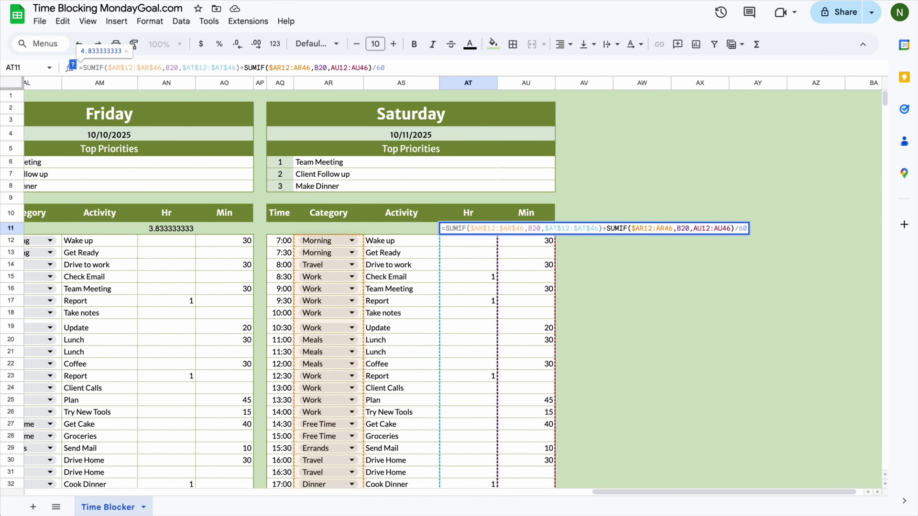
pyautogui.press('Right')
pyautogui.press('Right')
pyautogui.hotkey('shift', '4')
pyautogui.press('Right')
pyautogui.press('Right')
pyautogui.press('Right')
pyautogui.hotkey('shift', '4')
pyautogui.press('Right')
pyautogui.press('Right')
pyautogui.hotkey('shift', '4')
# Make the minutes range in AT11's second SUMIF absolute as $AU$12:$AU$46 and commit the formula.
pyautogui.press('Right')
pyautogui.press('Right')
pyautogui.press('Right')
pyautogui.press('Right')
pyautogui.press('Right')
pyautogui.press('Right')
pyautogui.press('Right')
pyautogui.hotkey('shift', '4')
pyautogui.press('Right')
pyautogui.press('Right')
pyautogui.hotkey('shift', '4')
pyautogui.press('Right')
pyautogui.press('Right')
pyautogui.press('Right')
pyautogui.hotkey('shift', '4')
pyautogui.press('Right')
pyautogui.press('Right')
pyautogui.hotkey('shift', '4')
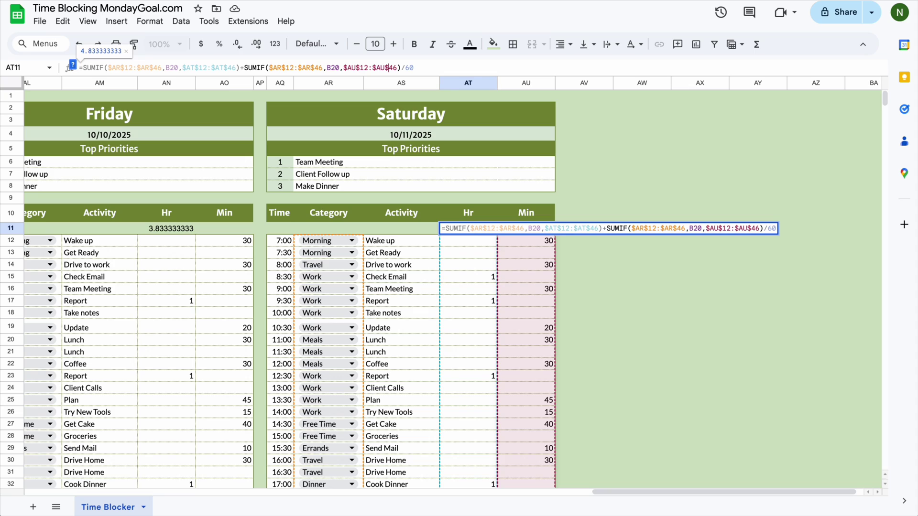
pyautogui.press('Return')
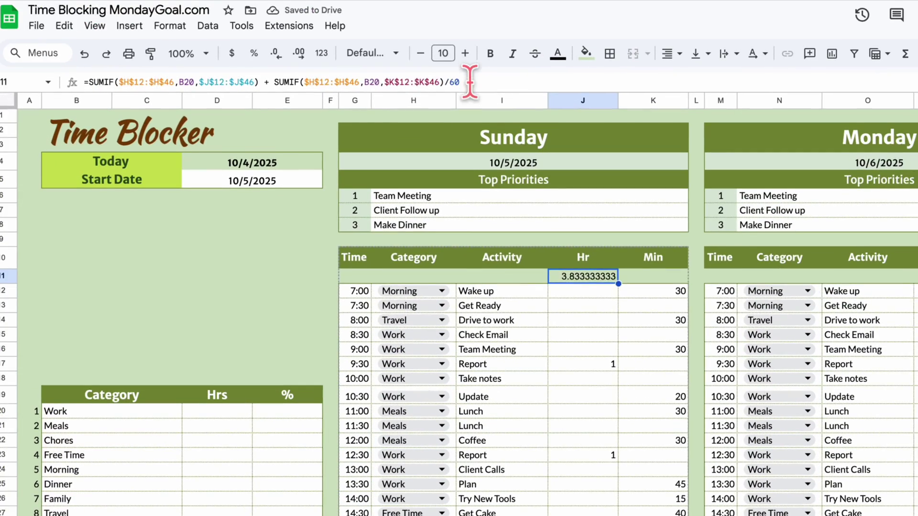
# Copy Sunday's J11 formula without its equals sign into the Work category's Hrs cell D20 and append a plus sign.
pyautogui.moveTo(142, 85); pyautogui.dragTo(91, 82)
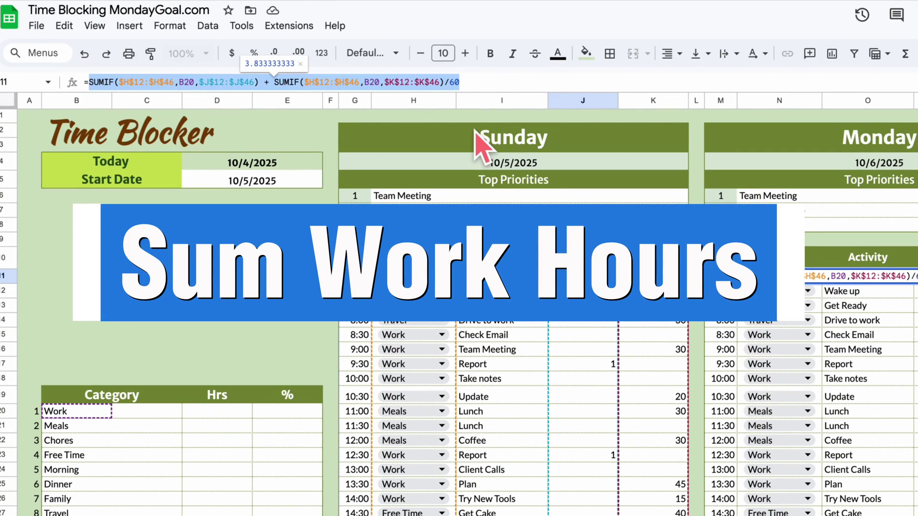
pyautogui.click(216, 411)
pyautogui.hotkey('ctrl', 'v')
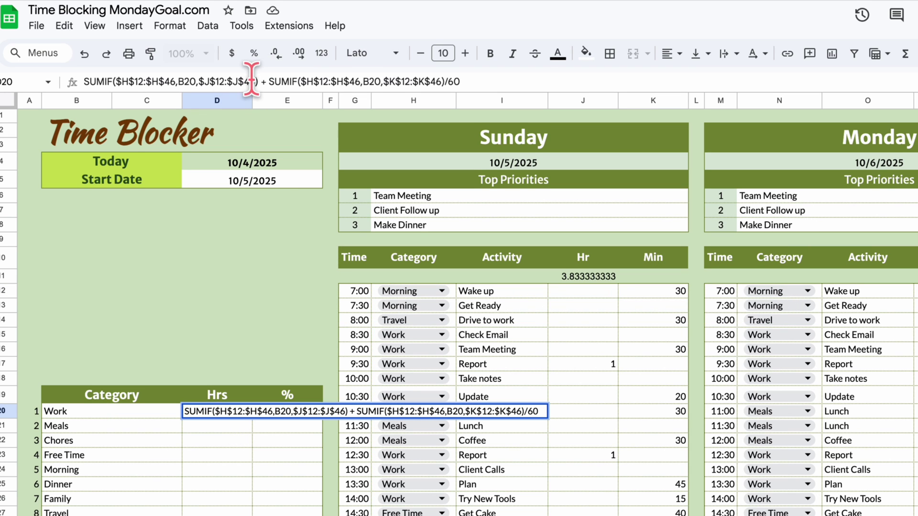
# Copy Monday's P11 formula without its equals sign and append it after the plus sign in D20.
pyautogui.hscroll(5, 262, 306)
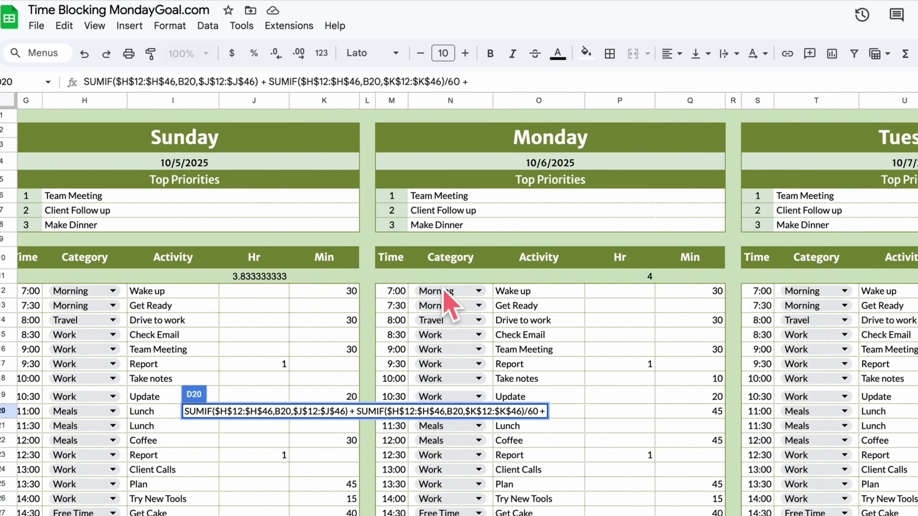
pyautogui.click(625, 277)
pyautogui.moveTo(450, 82); pyautogui.dragTo(89, 82)
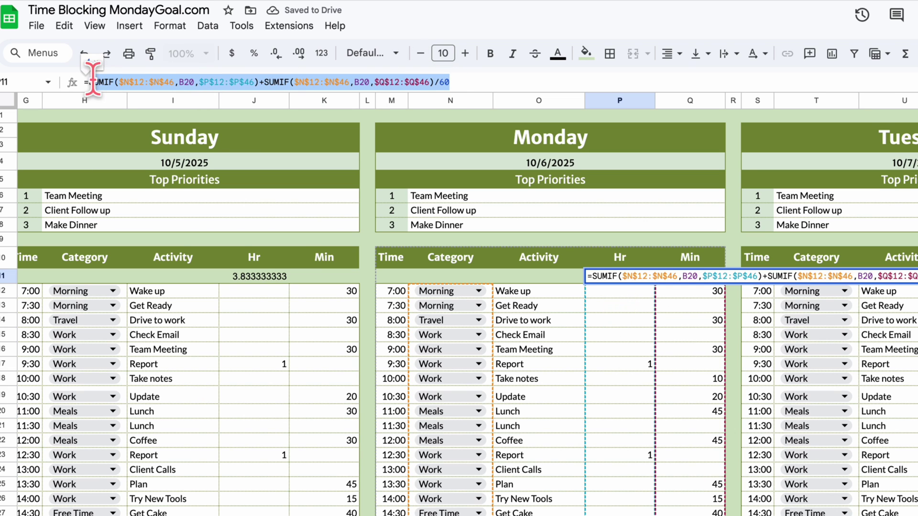
pyautogui.hotkey('ctrl', 'c')
pyautogui.hscroll(-1, 366, 258)
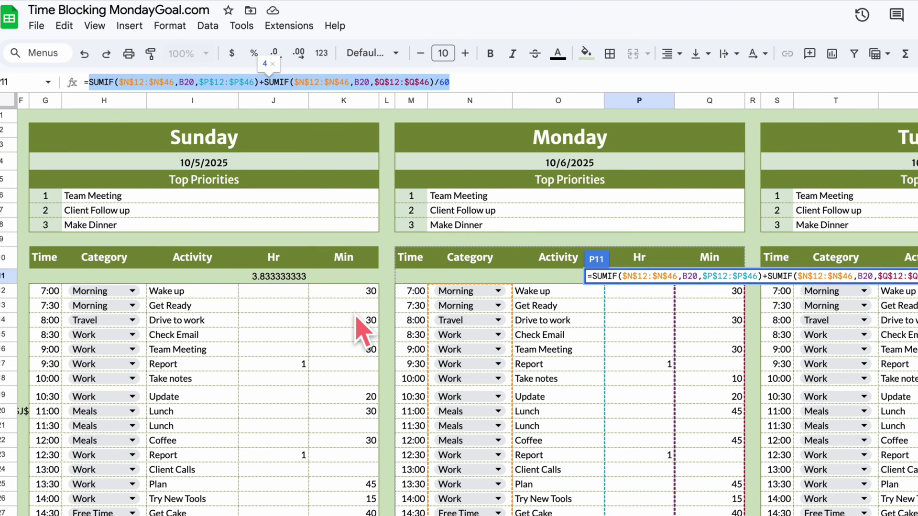
pyautogui.press('Return')
pyautogui.hscroll(-5, 365, 328)
pyautogui.click(225, 412)
pyautogui.click(517, 82)
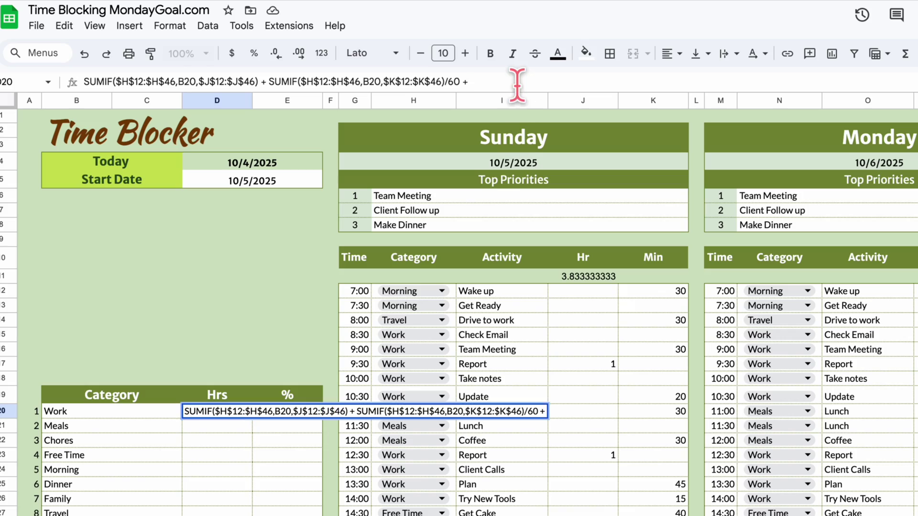
pyautogui.hotkey('ctrl', 'v')
pyautogui.hscroll(5, 505, 227)
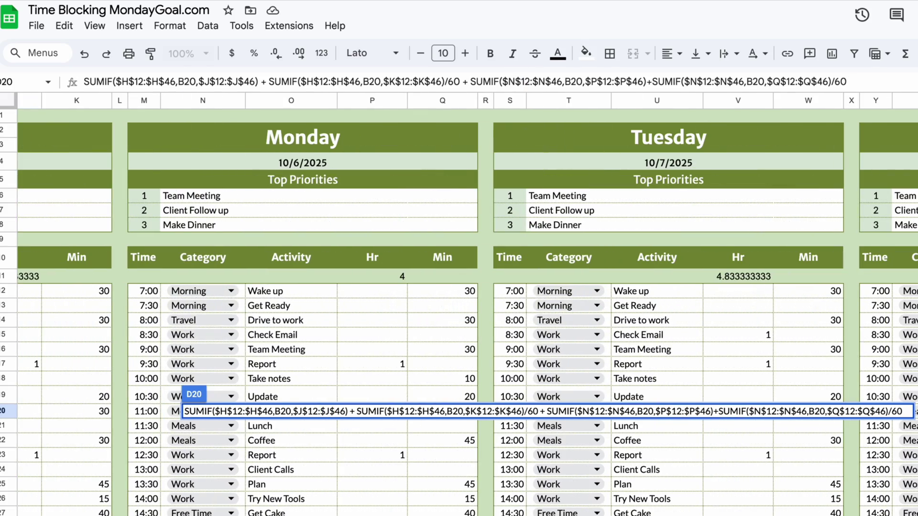
# Append a plus sign and Tuesday's V11 formula, copied without its equals sign, to the Work category's Hrs cell D20.
pyautogui.hscroll(5, 532, 302)
pyautogui.hscroll(-10, 535, 192)
pyautogui.hscroll(6, 598, 239)
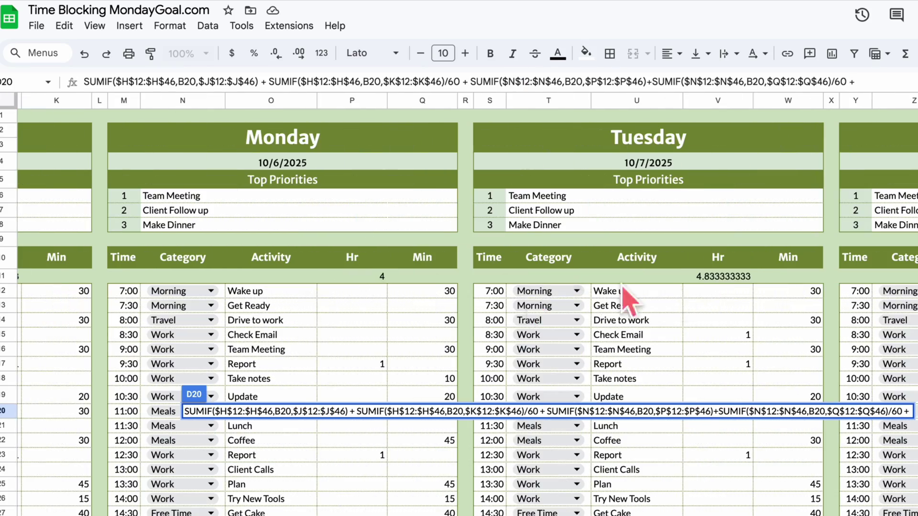
pyautogui.click(719, 278)
pyautogui.moveTo(85, 82); pyautogui.dragTo(472, 83)
pyautogui.hscroll(-10, 507, 292)
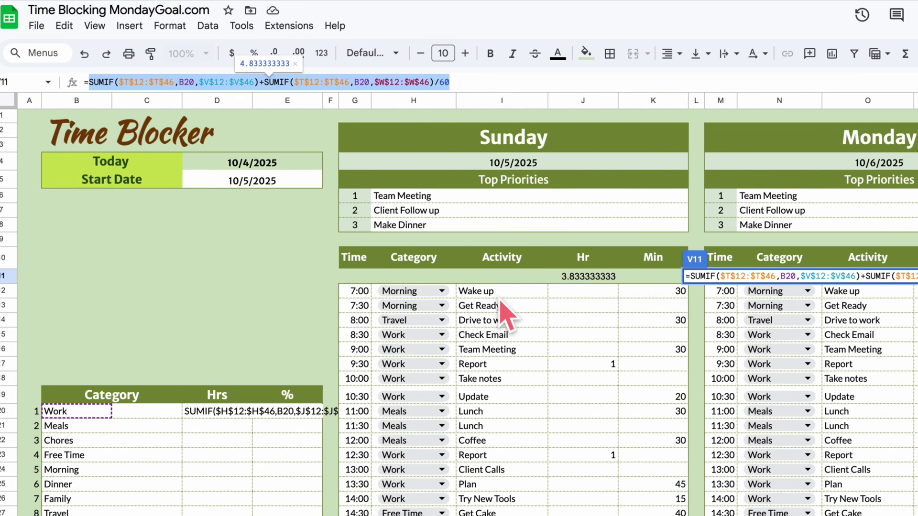
pyautogui.press('Return')
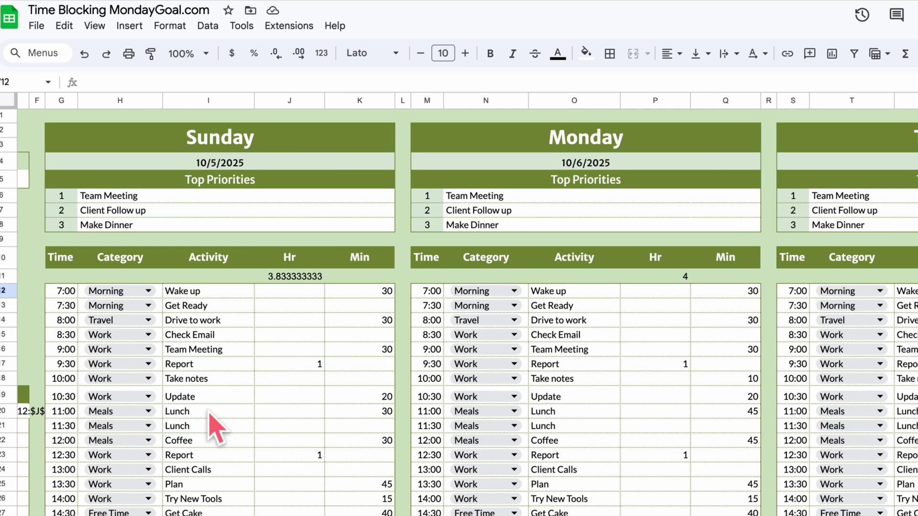
pyautogui.hscroll(-6, 212, 418)
pyautogui.click(215, 414)
pyautogui.click(897, 83)
pyautogui.hotkey('ctrl', 'v')
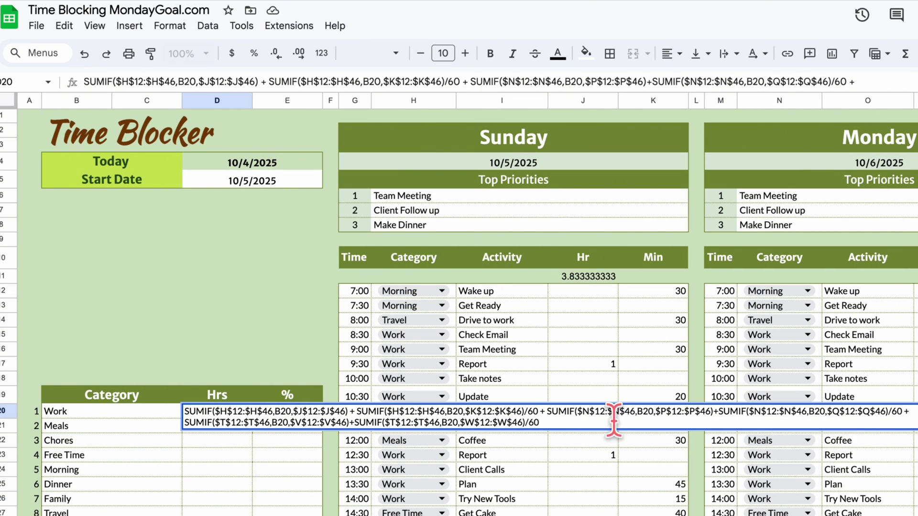
pyautogui.press('Return')
# Copy Wednesday's AB11 formula without its equals sign and insert it with a plus sign before Tuesday's part in D20.
pyautogui.hscroll(10, 598, 359)
pyautogui.click(569, 277)
pyautogui.click(427, 82)
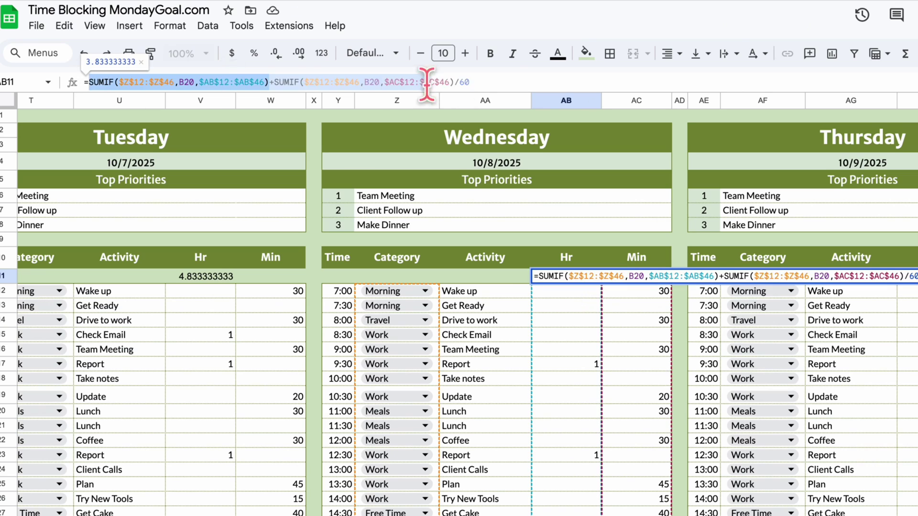
pyautogui.moveTo(426, 82); pyautogui.dragTo(505, 86)
pyautogui.hotkey('ctrl', 'c')
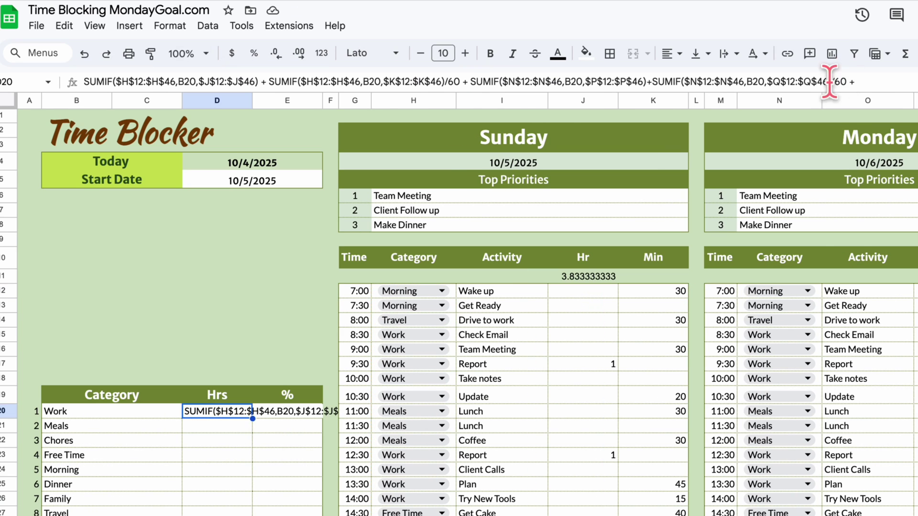
pyautogui.click(891, 87)
pyautogui.hotkey('ctrl', 'v')
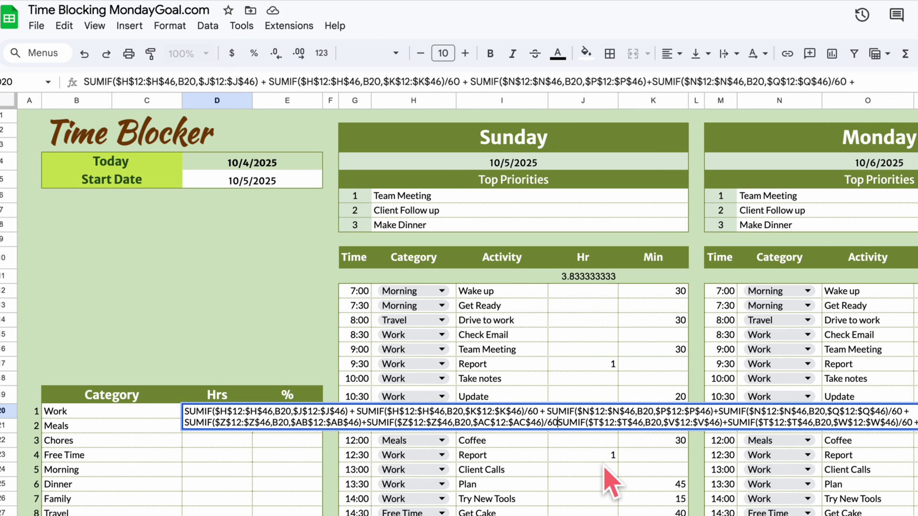
pyautogui.write('+')
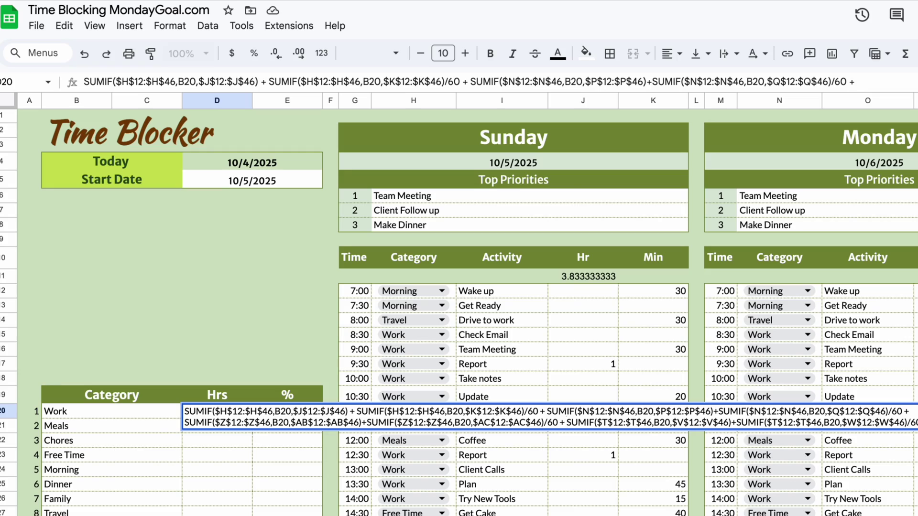
pyautogui.press('Return')
# Copy Thursday's AH11 formula without its equals sign and append it to D20, followed by a plus sign.
pyautogui.hscroll(15, 685, 318)
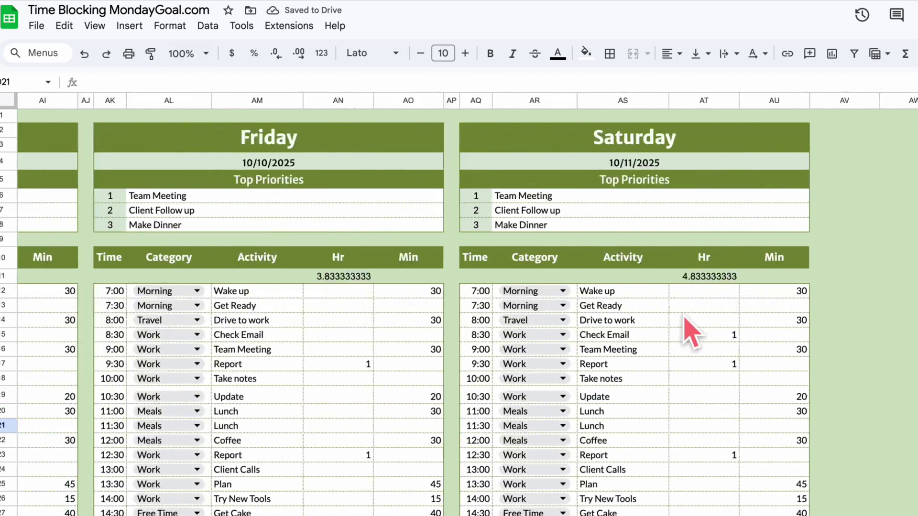
pyautogui.hscroll(-15, 684, 318)
pyautogui.hscroll(10, 684, 319)
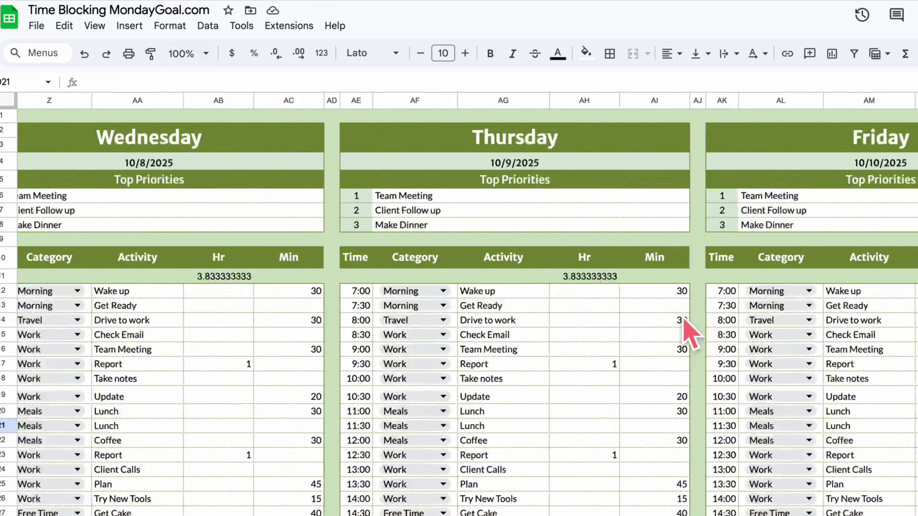
pyautogui.hscroll(2, 683, 320)
pyautogui.click(475, 277)
pyautogui.moveTo(87, 83); pyautogui.dragTo(439, 85)
pyautogui.hscroll(-15, 360, 381)
pyautogui.press('Return')
pyautogui.hscroll(-15, 269, 425)
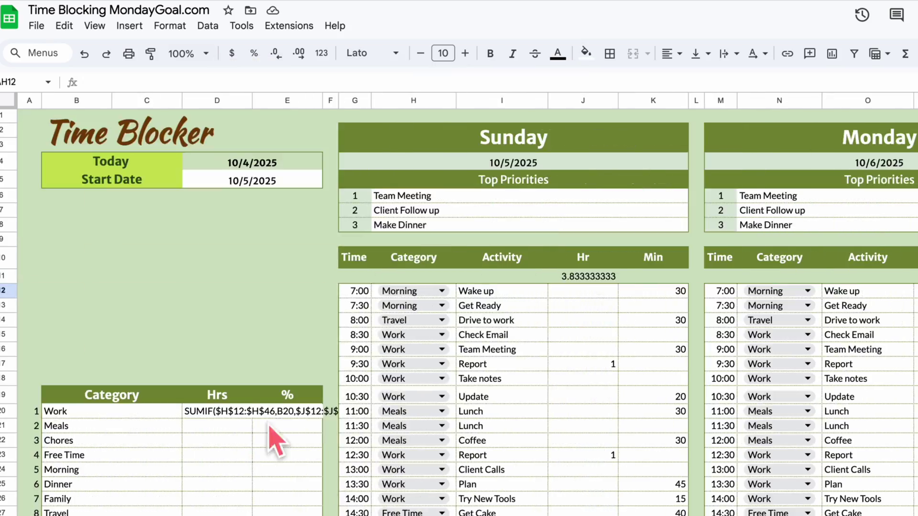
pyautogui.click(239, 412)
pyautogui.click(884, 85)
pyautogui.hotkey('ctrl', 'v')
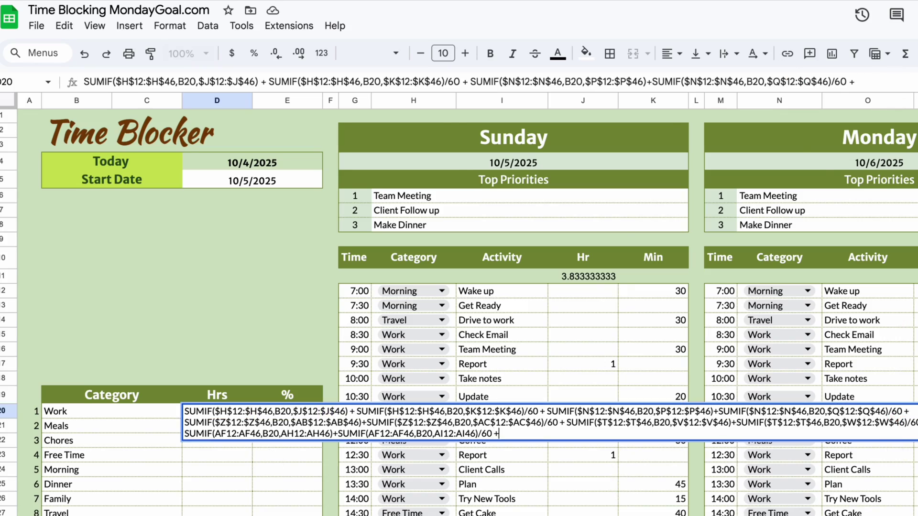
pyautogui.hscroll(8, 741, 467)
pyautogui.press('Return')
# Copy Friday's AN11 formula without its equals sign and append it to D20, followed by a plus sign.
pyautogui.hscroll(15, 742, 467)
pyautogui.hscroll(-15, 747, 467)
pyautogui.hscroll(10, 749, 460)
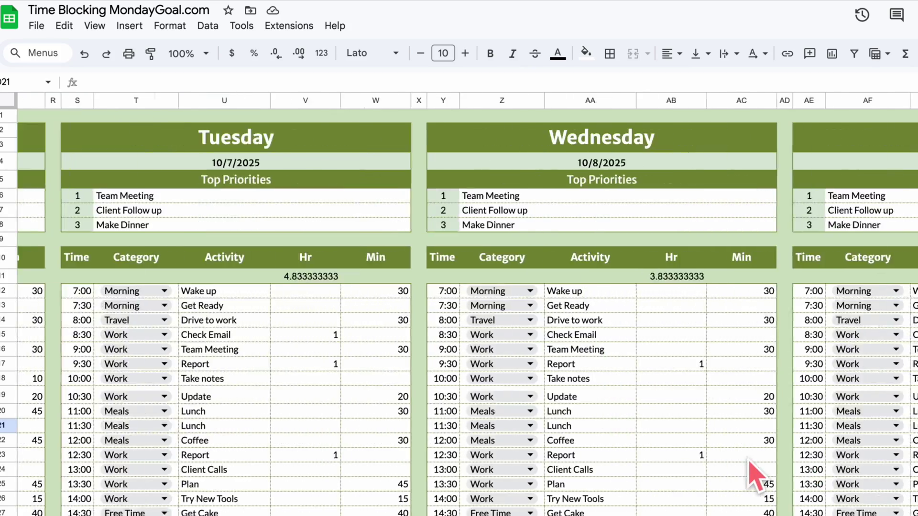
pyautogui.hscroll(15, 749, 460)
pyautogui.click(473, 276)
pyautogui.moveTo(89, 82); pyautogui.dragTo(541, 82)
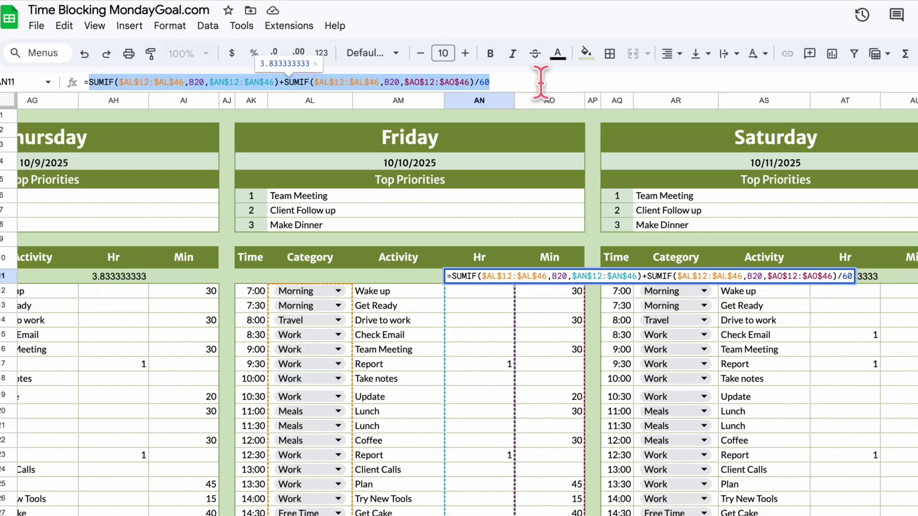
pyautogui.press('Escape')
pyautogui.hscroll(-15, 191, 478)
pyautogui.doubleClick(206, 412)
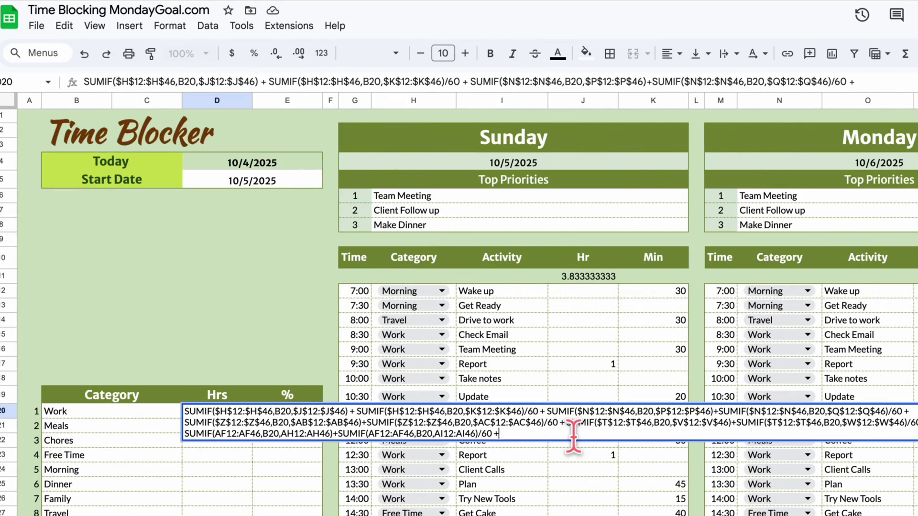
pyautogui.hotkey('ctrl', 'v')
pyautogui.press('Return')
# Copy Saturday's AT11 formula without its equals sign and append it to the end of D20.
pyautogui.hscroll(15, 576, 423)
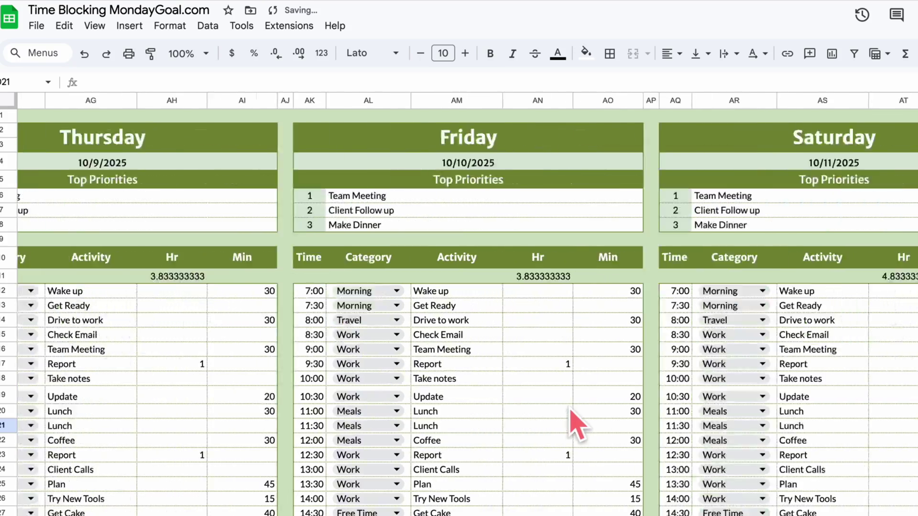
pyautogui.click(576, 276)
pyautogui.moveTo(89, 82); pyautogui.dragTo(514, 98)
pyautogui.hscroll(-15, 422, 359)
pyautogui.press('Escape')
pyautogui.click(230, 400)
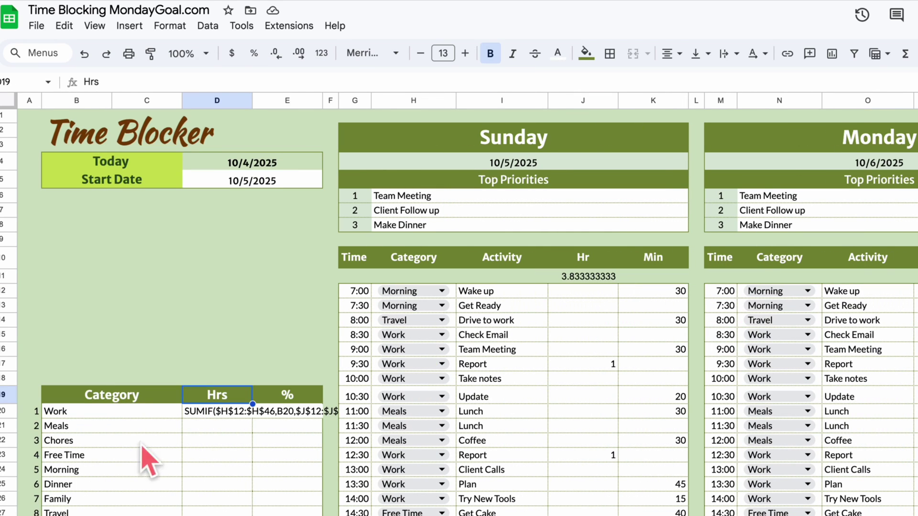
pyautogui.click(205, 411)
pyautogui.click(884, 82)
pyautogui.hotkey('ctrl', 'v')
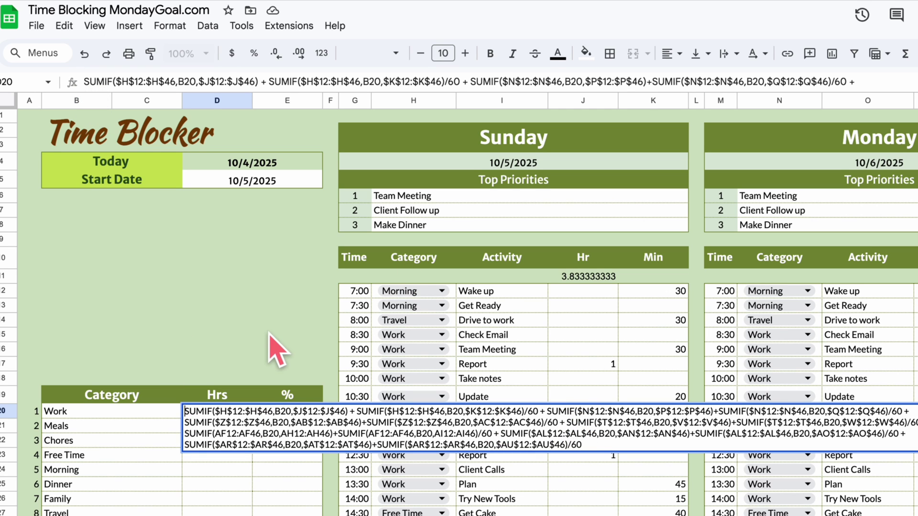
# Add an equals sign at the start of D20 and accept the suggested autofill for the remaining categories' Hrs cells.
pyautogui.write('=')
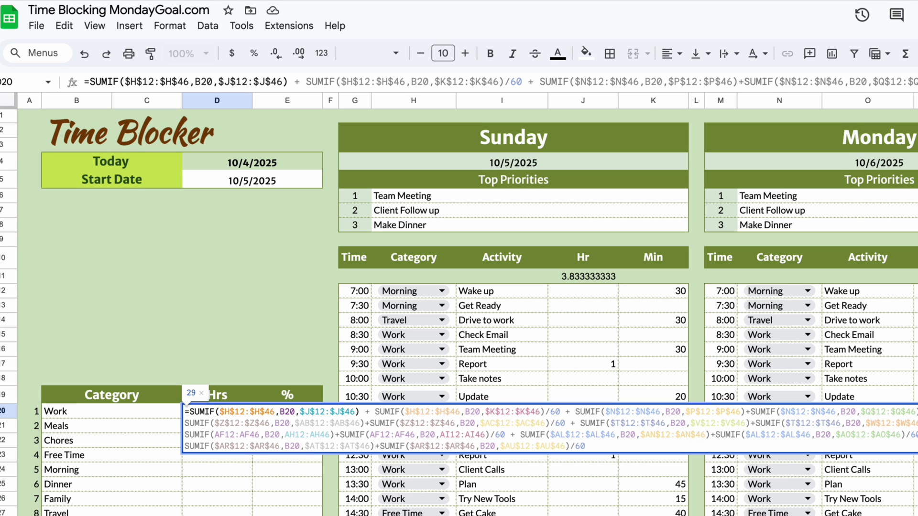
pyautogui.press('Return')
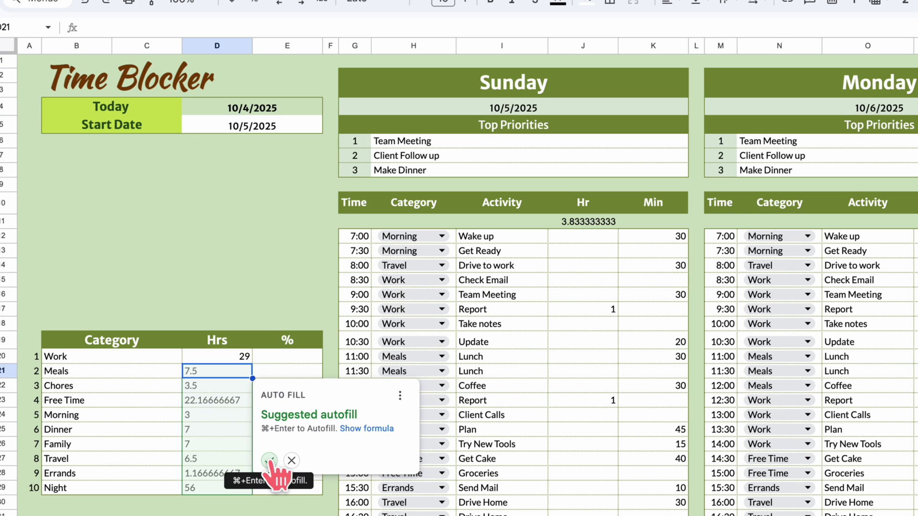
pyautogui.click(270, 460)
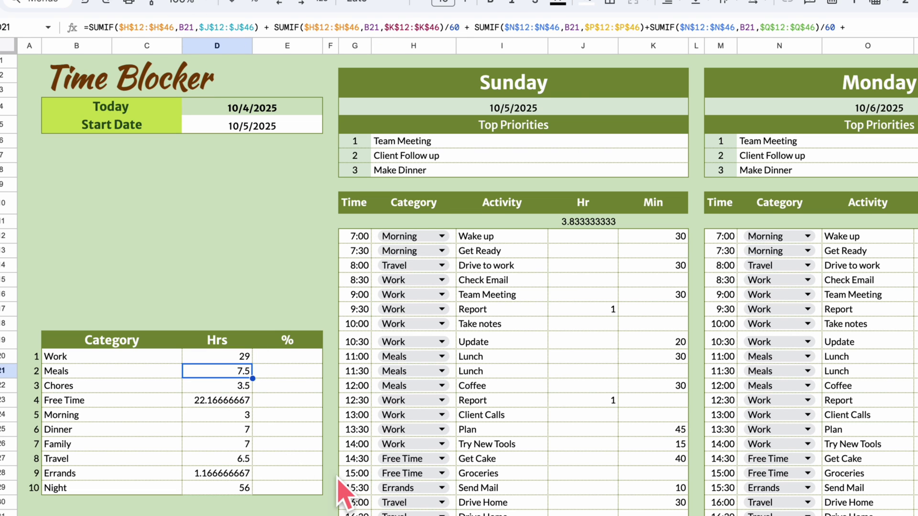
# Examine the category and range references in the filled Hrs formulas from D22 to D29, and open the Meals formula in D21.
pyautogui.press('Down')
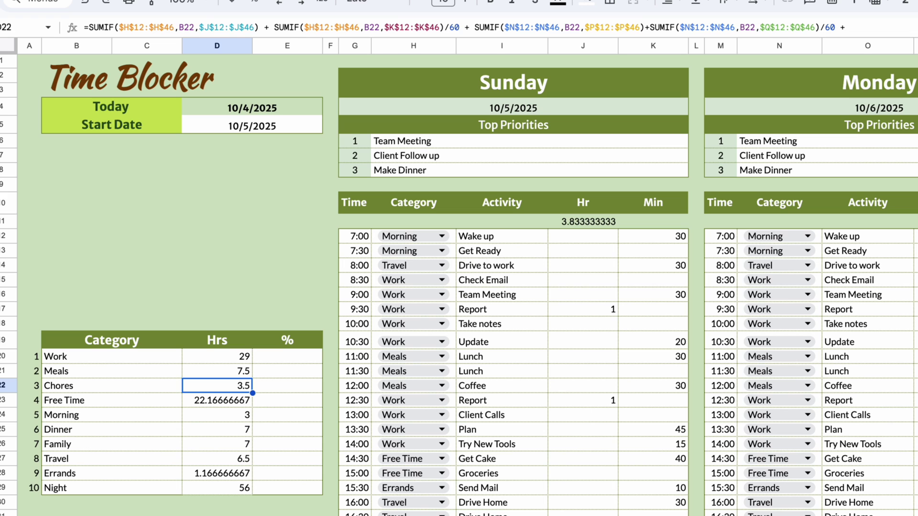
pyautogui.press('Down')
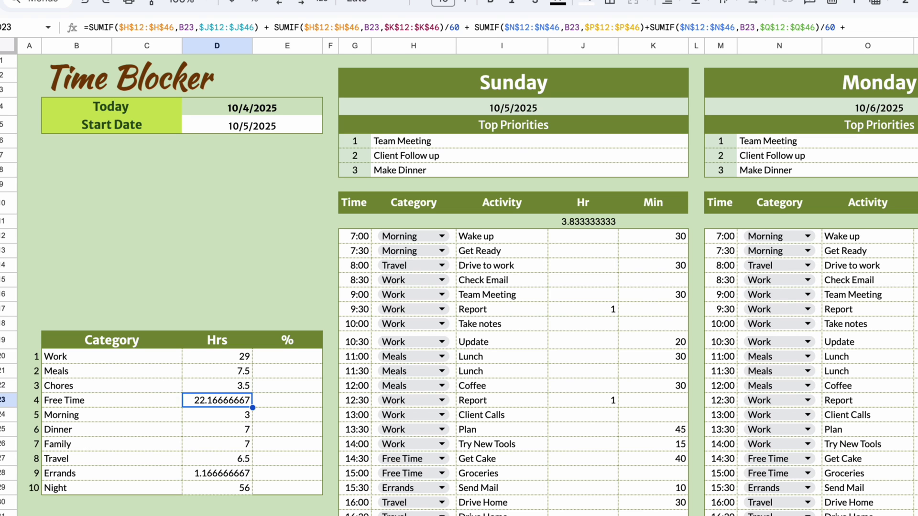
pyautogui.press('Down')
pyautogui.press('Down')
pyautogui.press('Down')
pyautogui.press('Down')
pyautogui.press('Down')
pyautogui.press('Down')
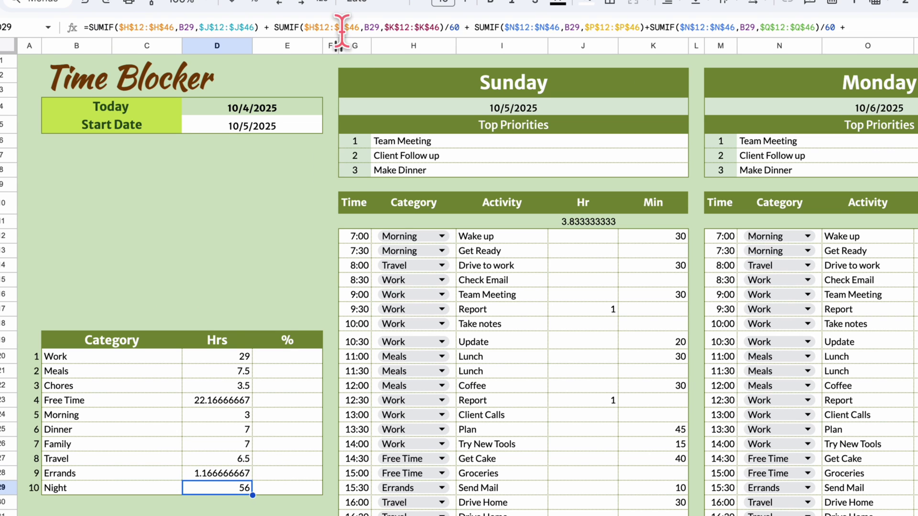
pyautogui.click(233, 374)
pyautogui.click(628, 27)
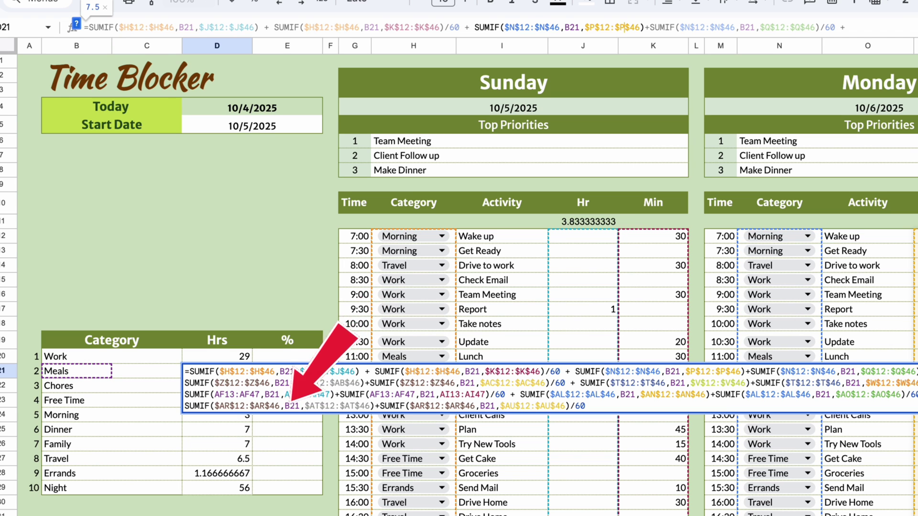
pyautogui.click(241, 448)
pyautogui.click(239, 474)
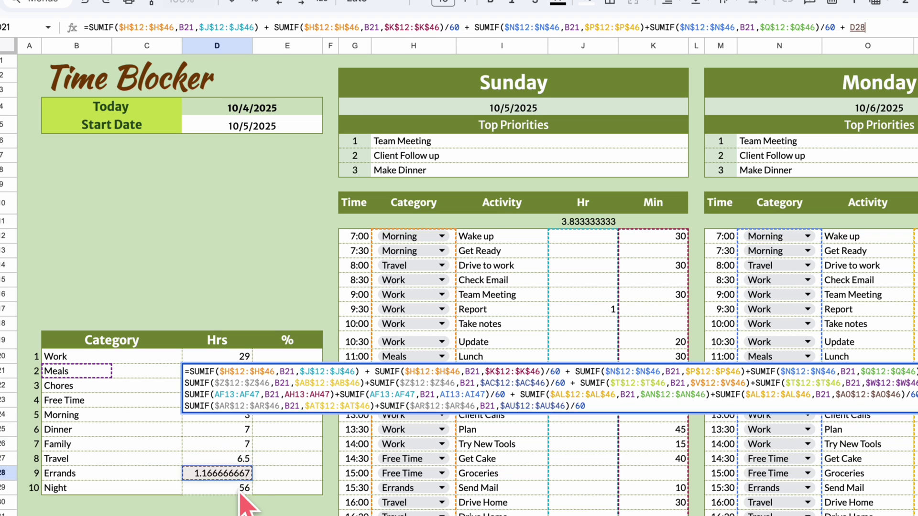
pyautogui.click(242, 446)
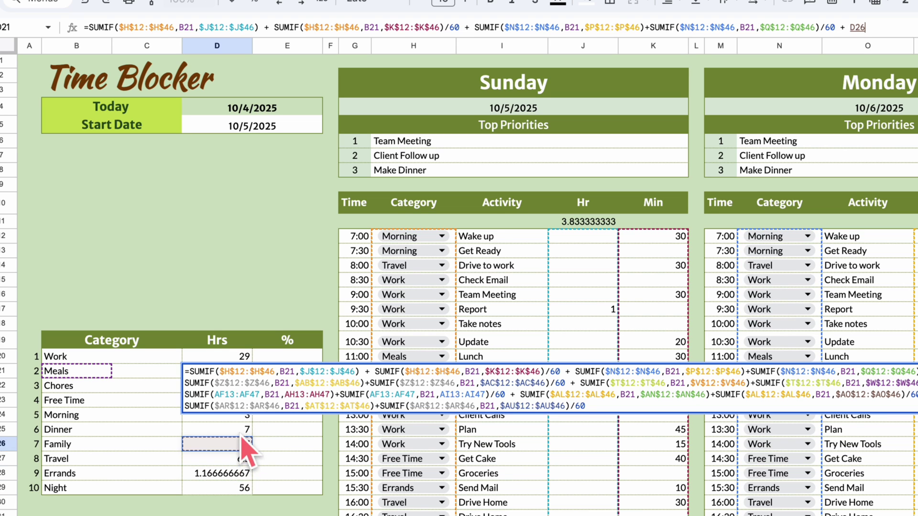
pyautogui.click(243, 357)
# Try to make the Thursday category and hours ranges in the Meals formula in D21 absolute by adding dollar signs.
pyautogui.click(215, 394)
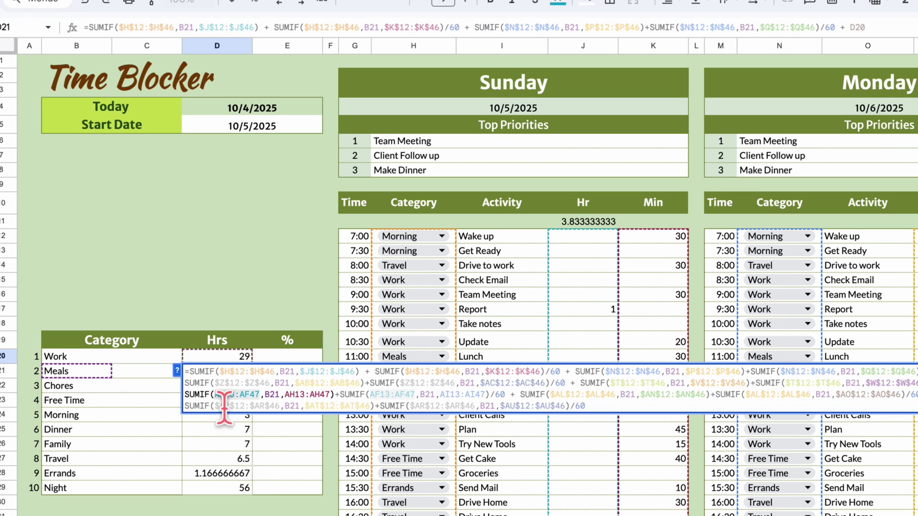
pyautogui.write('$')
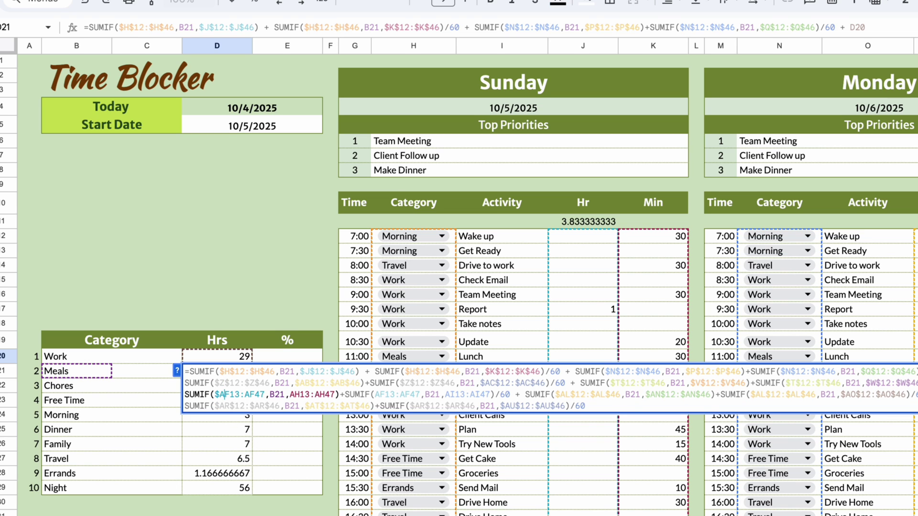
pyautogui.press('Right')
pyautogui.press('Right')
pyautogui.write('$')
pyautogui.press('Right')
pyautogui.press('Right')
pyautogui.press('Right')
pyautogui.write('$')
pyautogui.press('Right')
pyautogui.press('Right')
pyautogui.write('$')
pyautogui.press('Right')
pyautogui.press('Right')
pyautogui.press('Right')
pyautogui.press('Right')
pyautogui.press('Right')
pyautogui.press('Right')
pyautogui.press('Right')
pyautogui.hotkey('shift', '4')
pyautogui.press('Right')
pyautogui.press('Right')
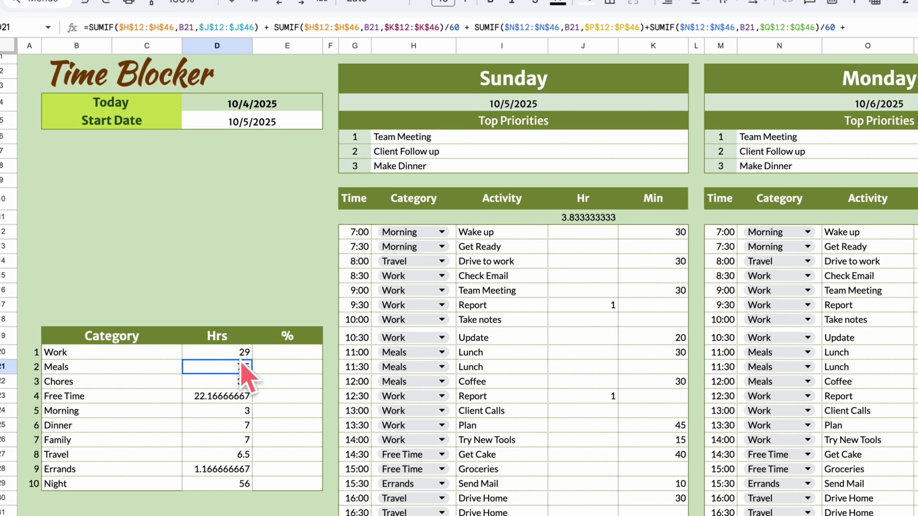
# Fill the Work category's Hrs formula from D20 down through the Night row, D29.
pyautogui.click(243, 355)
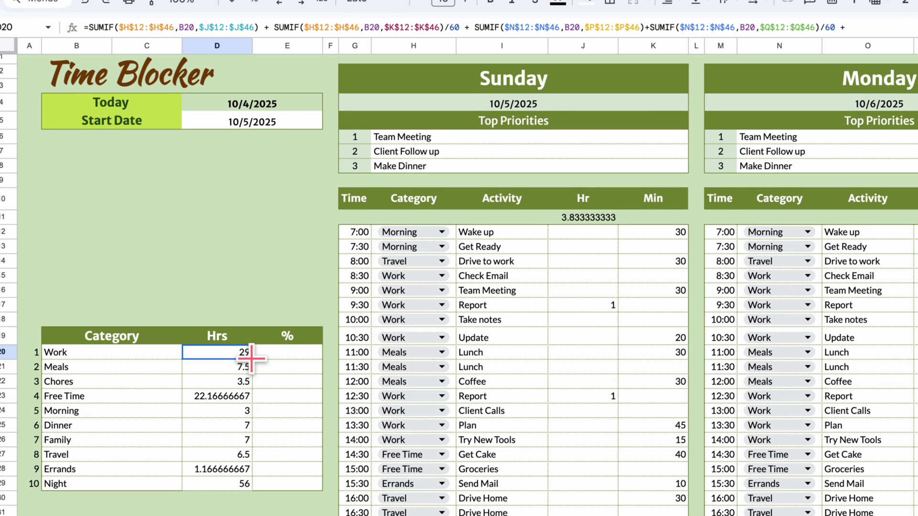
pyautogui.moveTo(252, 359); pyautogui.dragTo(240, 483)
pyautogui.click(245, 374)
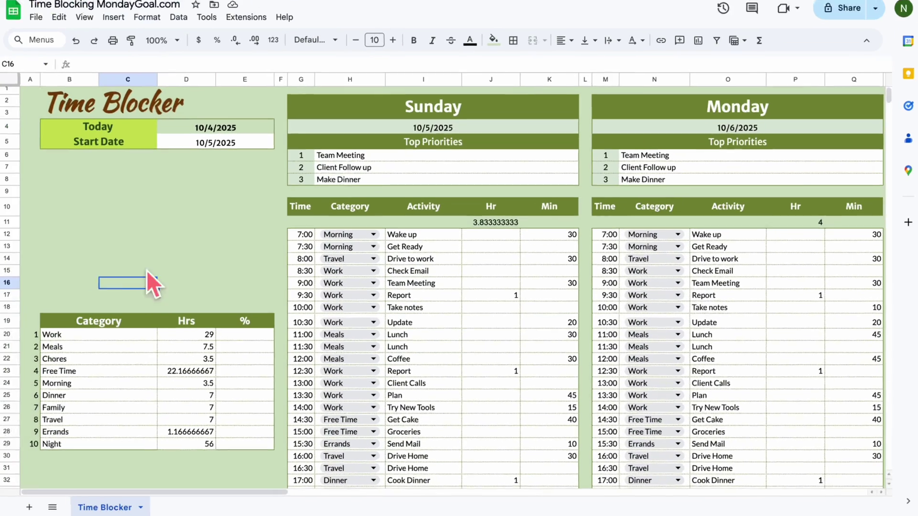
# Hide row 11, which holds the daily helper formulas under the Hr headers.
pyautogui.moveTo(154, 232); pyautogui.dragTo(190, 252)
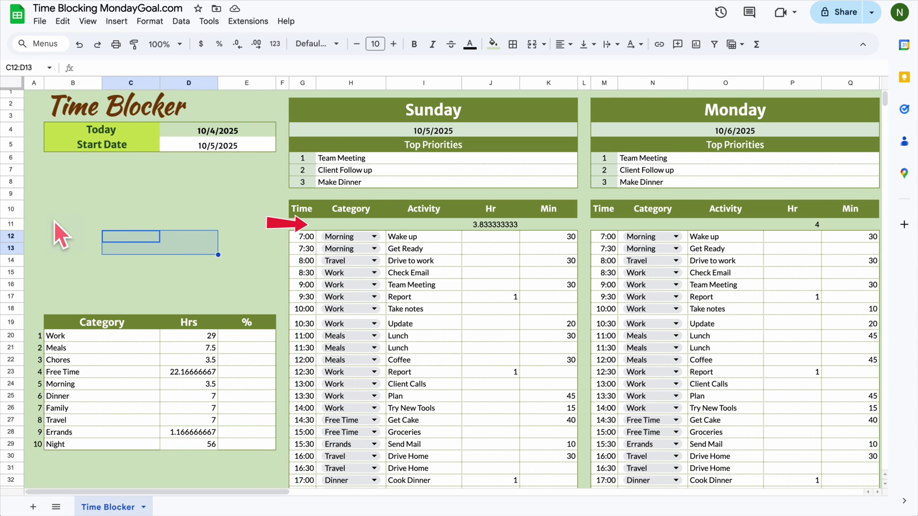
pyautogui.click(9, 224)
pyautogui.rightClick(9, 225)
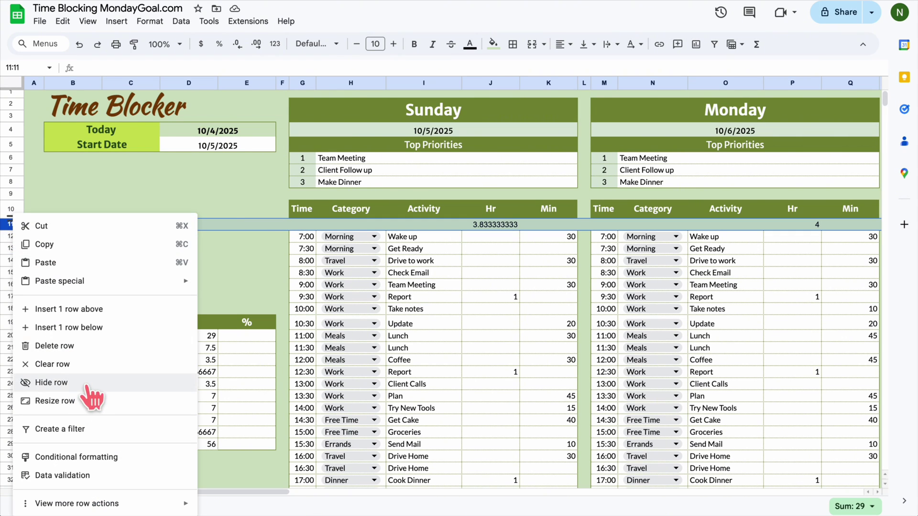
pyautogui.click(52, 382)
pyautogui.click(174, 243)
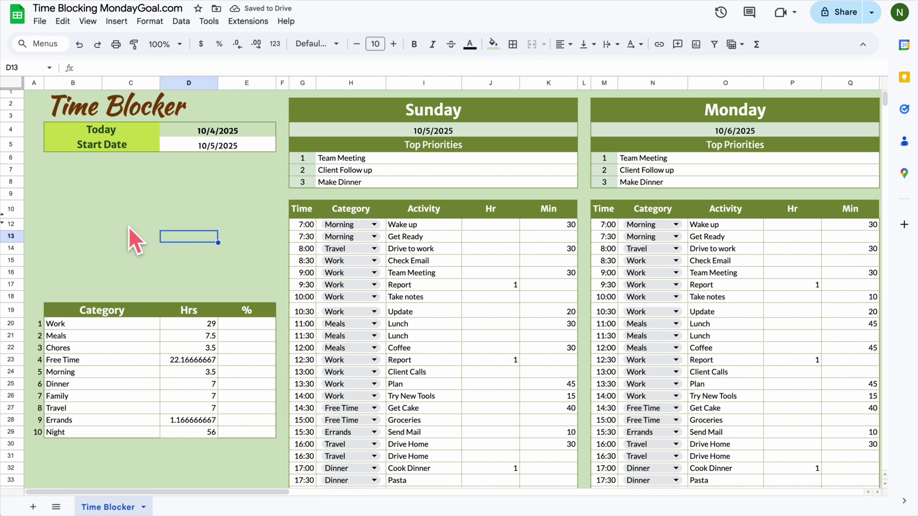
# Merge cells C12:D14 above the category table and enter =SUM(D20:D29) there to total the weekly hours.
pyautogui.moveTo(128, 227); pyautogui.dragTo(173, 248)
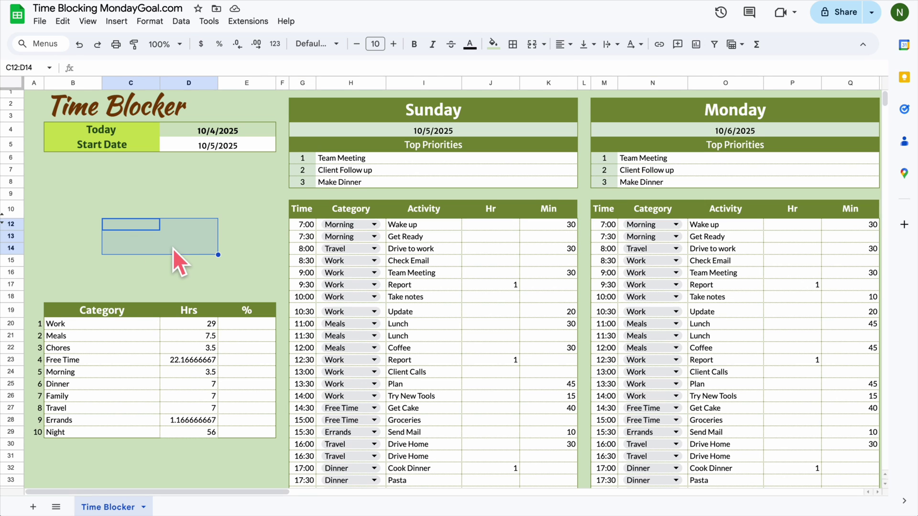
pyautogui.click(532, 44)
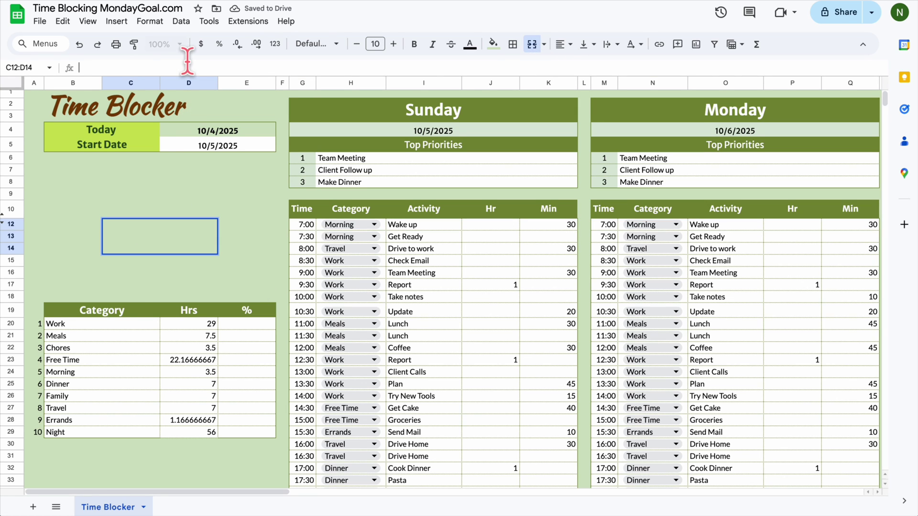
pyautogui.write('=SUM(')
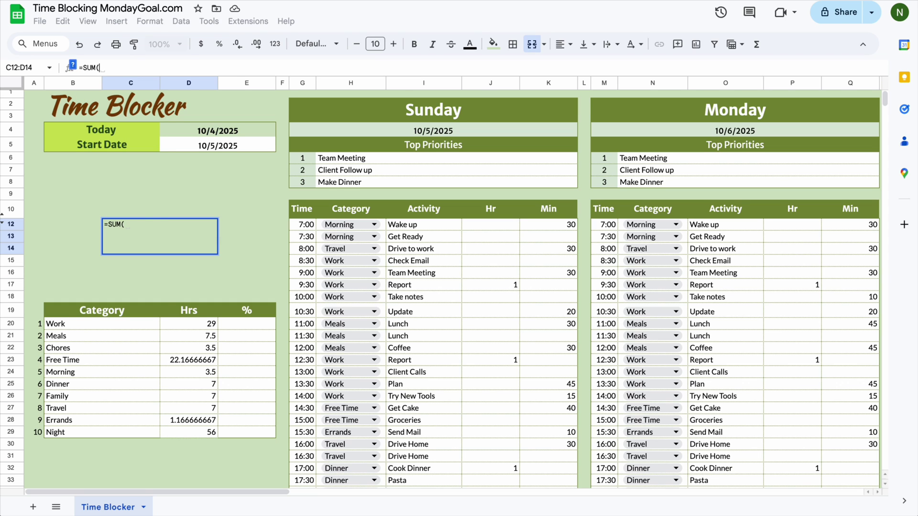
pyautogui.moveTo(188, 327); pyautogui.dragTo(187, 420)
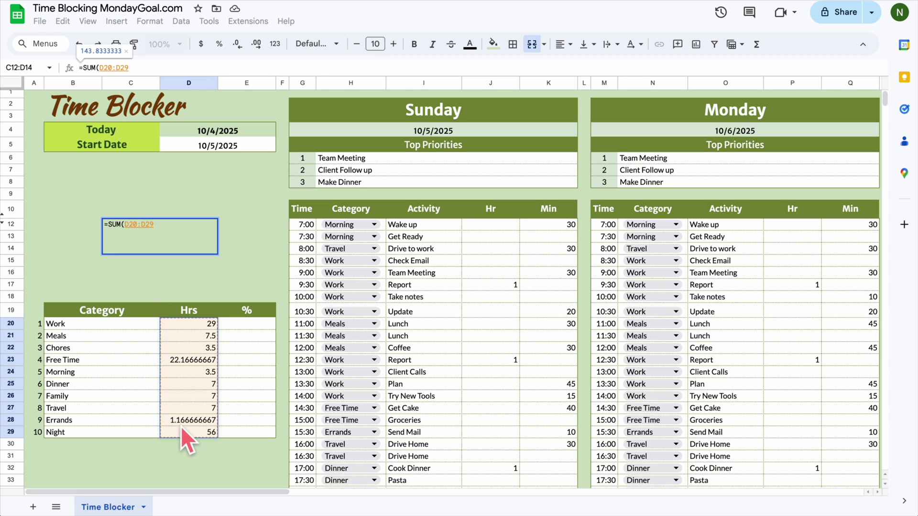
pyautogui.press('Return')
# Center the weekly total in C12:D14 horizontally, use the Kaushan script font and show two decimal places.
pyautogui.click(564, 44)
pyautogui.click(576, 67)
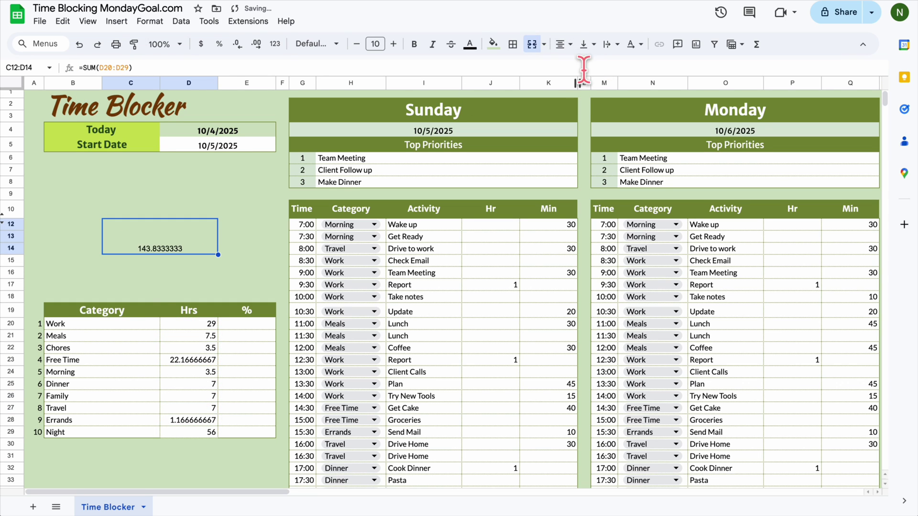
pyautogui.click(331, 44)
pyautogui.click(359, 158)
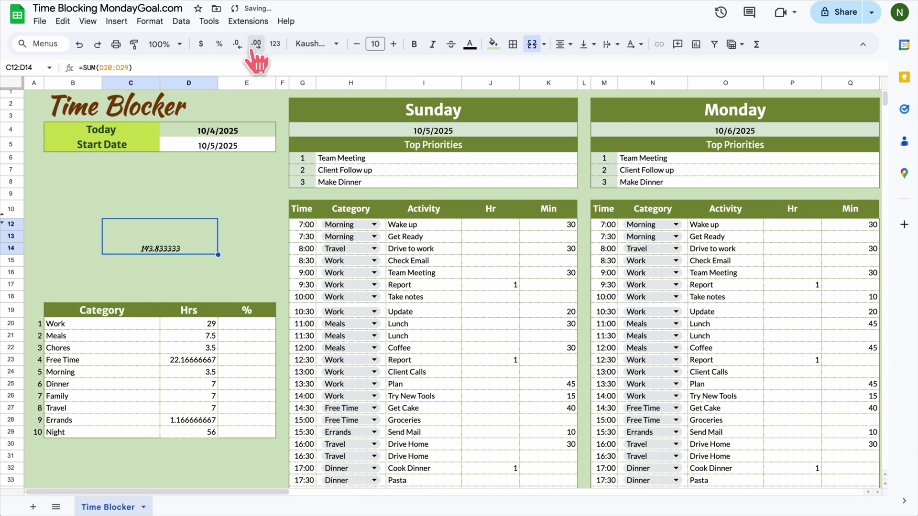
pyautogui.click(236, 44)
pyautogui.click(236, 43)
pyautogui.click(236, 44)
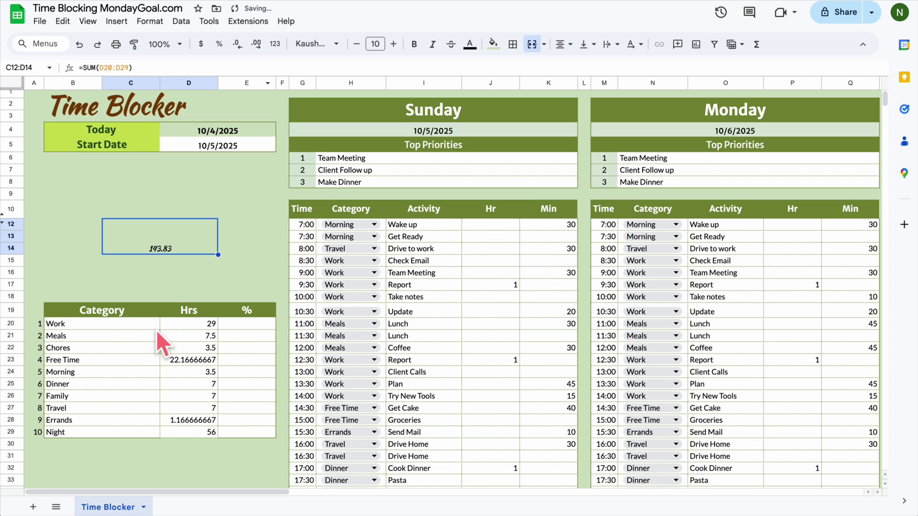
# Format the Hrs values in D20:D29 to show two decimal places.
pyautogui.moveTo(173, 324); pyautogui.dragTo(182, 432)
pyautogui.click(236, 44)
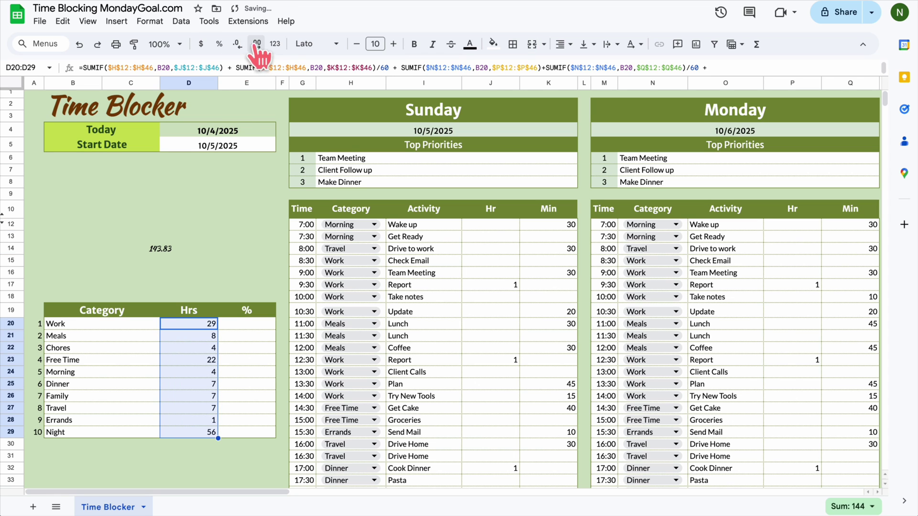
pyautogui.click(256, 44)
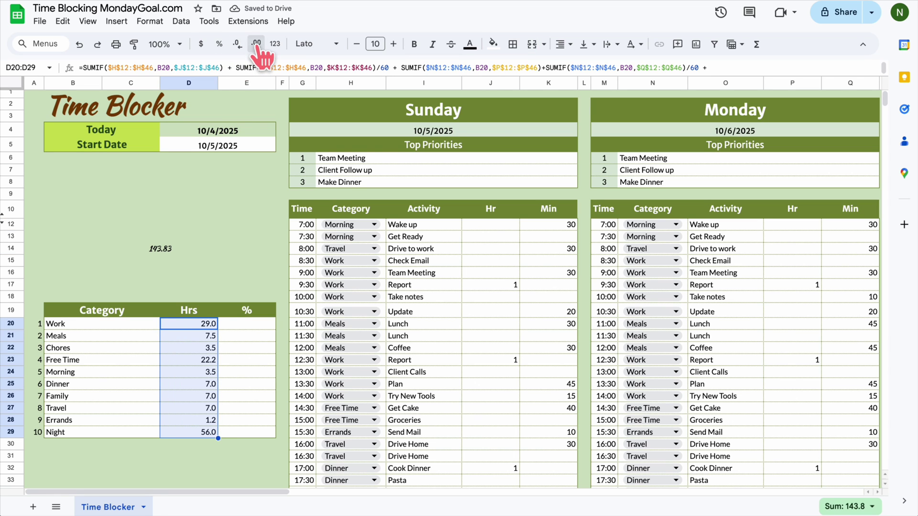
pyautogui.click(257, 44)
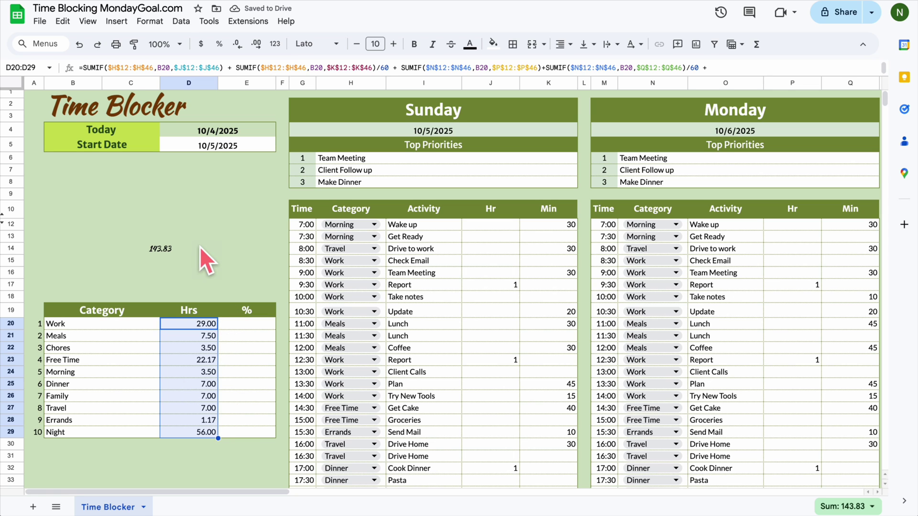
# Enlarge the weekly total in C12:D14 to font size 19 and align it vertically to the middle.
pyautogui.click(159, 246)
pyautogui.click(394, 44)
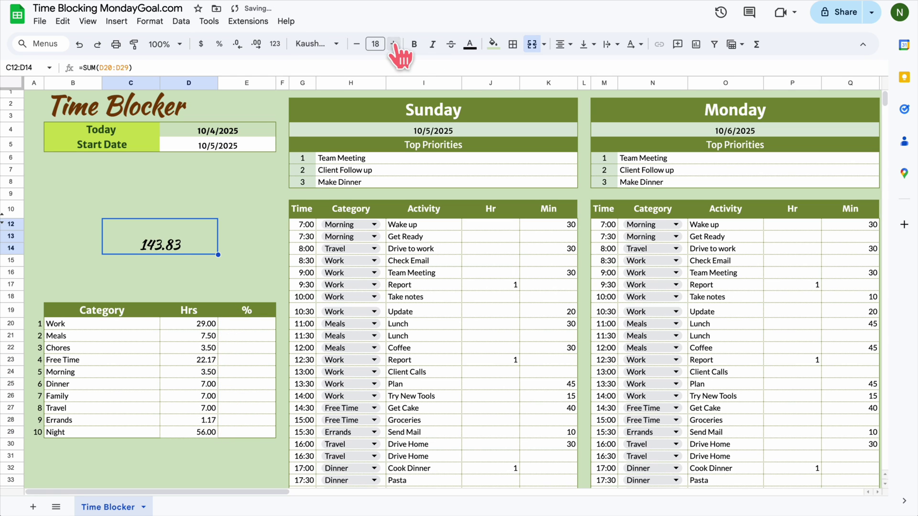
pyautogui.click(584, 44)
pyautogui.click(601, 69)
# Try the custom gold and white as text colors for the weekly total in C12:D14.
pyautogui.click(470, 44)
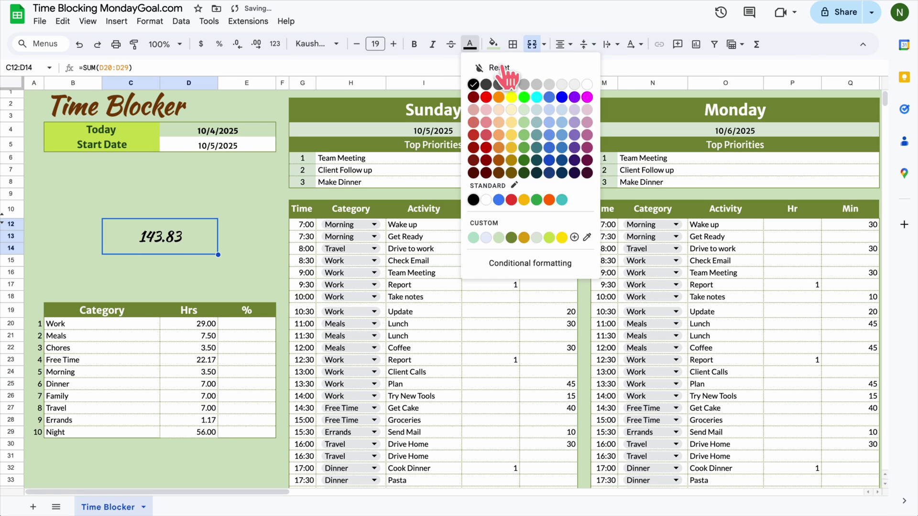
pyautogui.click(524, 238)
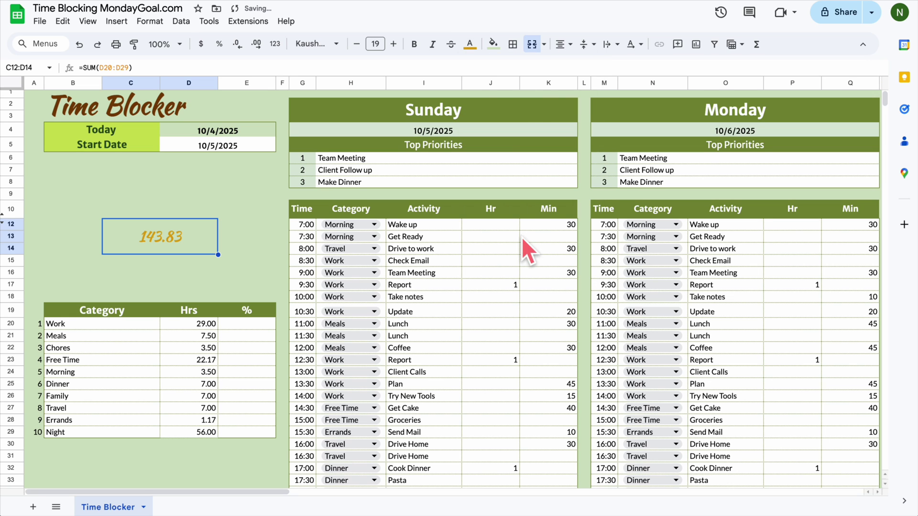
pyautogui.click(470, 44)
pyautogui.click(587, 85)
# Color the weekly total's text with the custom dark green used for the headers.
pyautogui.click(469, 44)
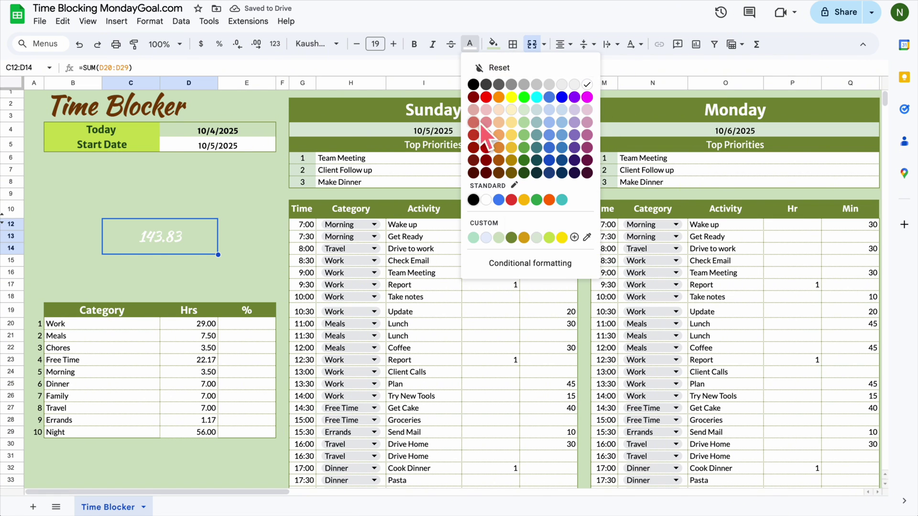
pyautogui.click(511, 238)
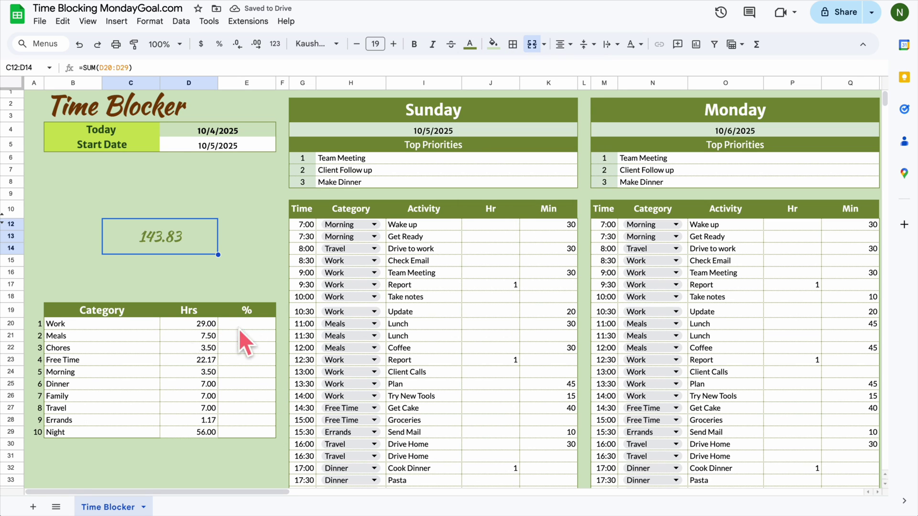
# Enter =D20/C12 in E20 to calculate the Work category's share of the weekly hours.
pyautogui.click(254, 327)
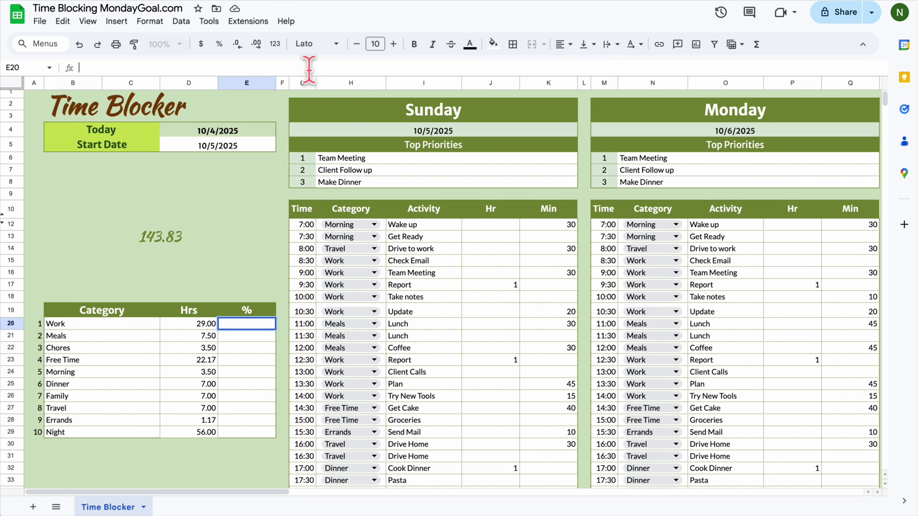
pyautogui.click(346, 72)
pyautogui.write('=')
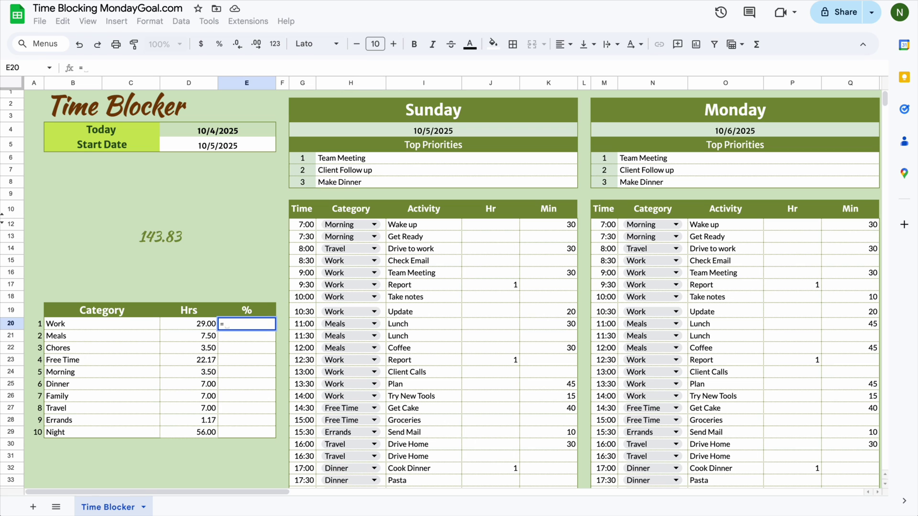
pyautogui.click(200, 325)
pyautogui.write('/')
pyautogui.click(166, 236)
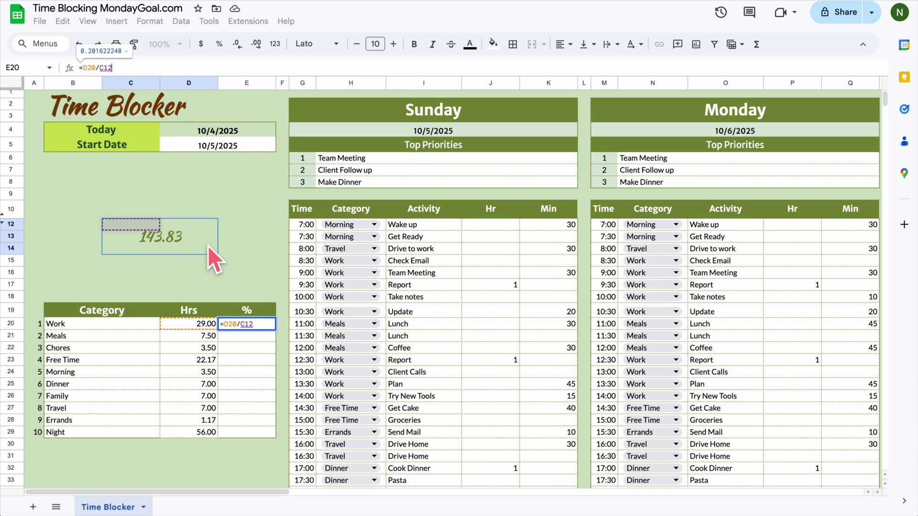
pyautogui.press('Return')
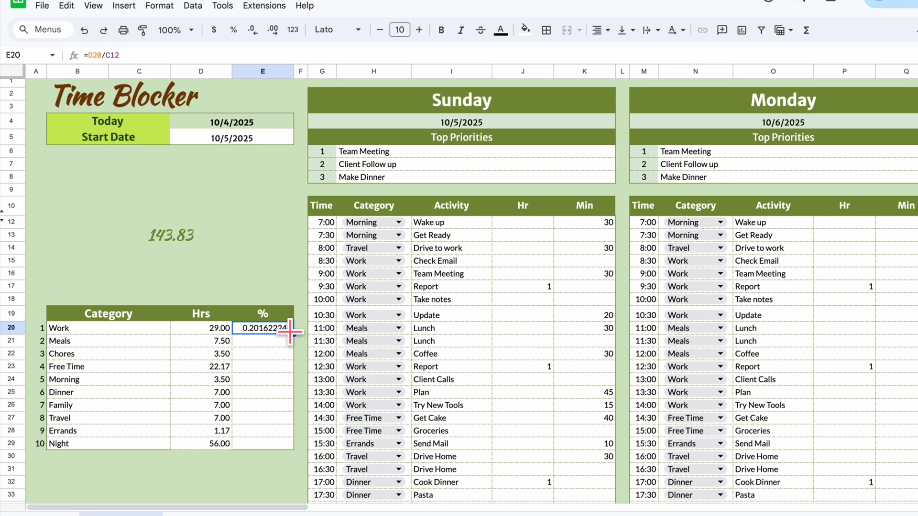
# Make the total reference in E20 absolute as $C$12 and autofill the formula through the Night row, E29.
pyautogui.click(103, 55)
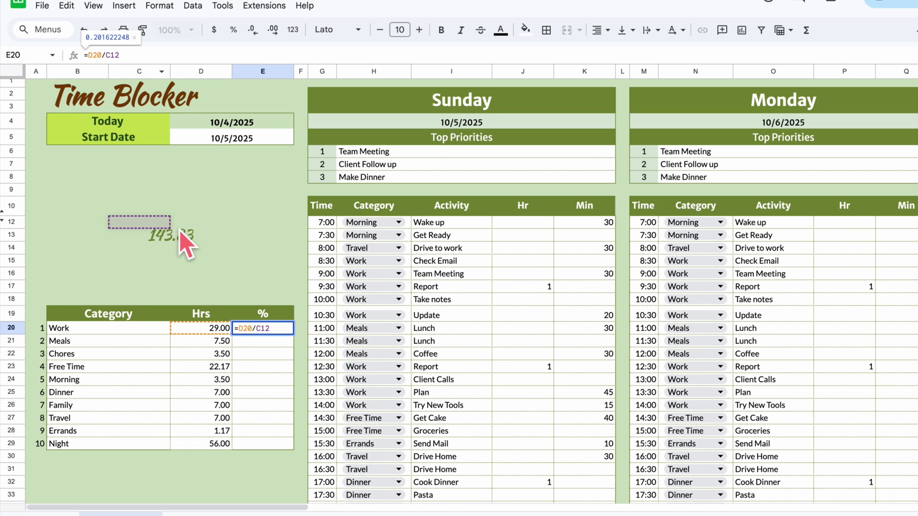
pyautogui.press('Return')
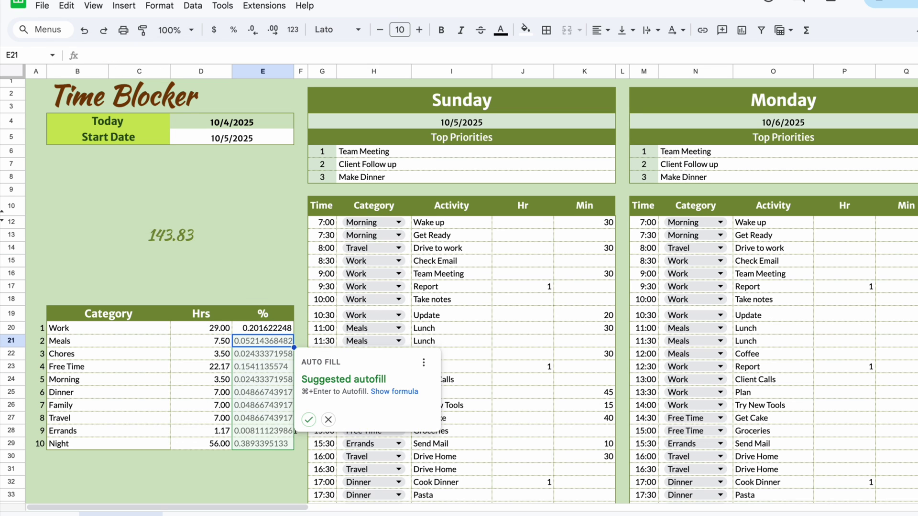
pyautogui.click(308, 420)
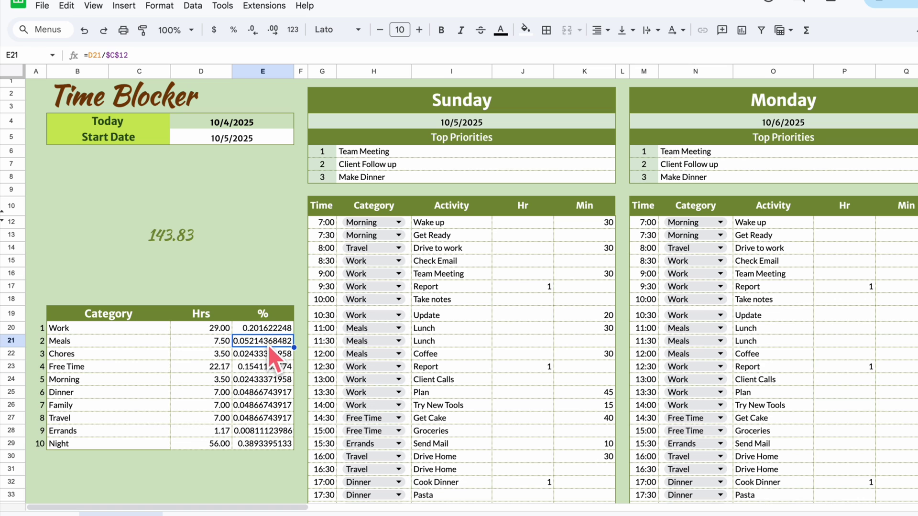
pyautogui.click(268, 366)
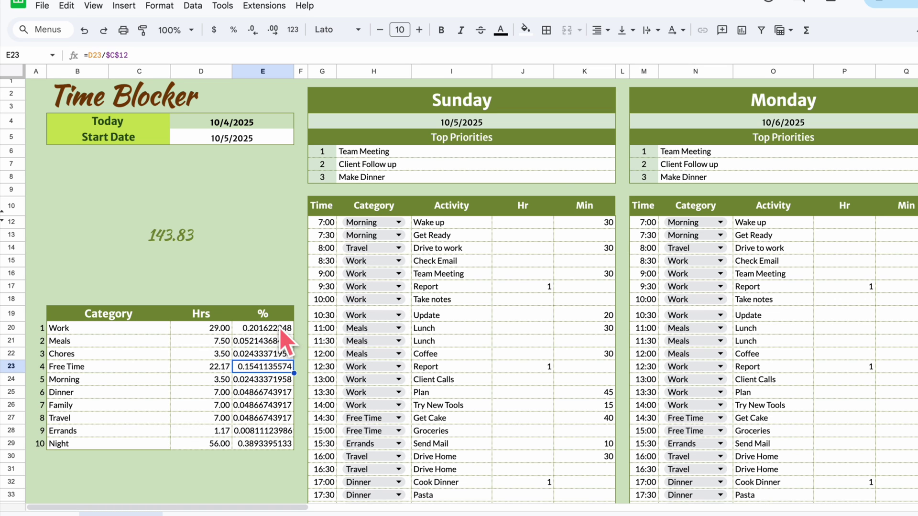
# Format the % column values in E20:E29 as percentages.
pyautogui.moveTo(287, 332); pyautogui.dragTo(282, 444)
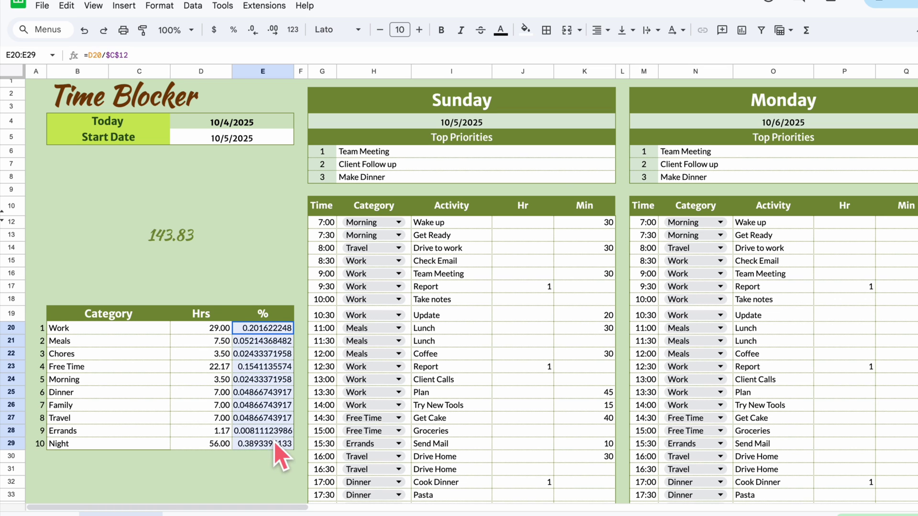
pyautogui.click(234, 30)
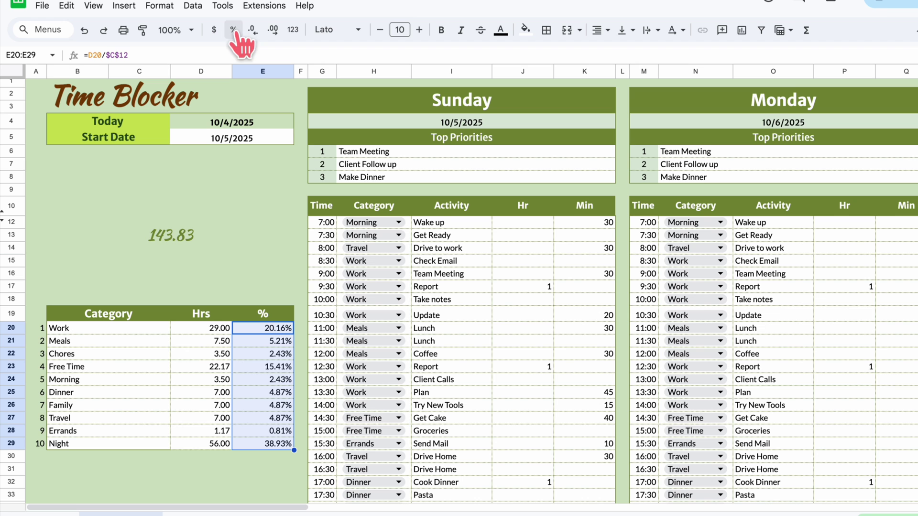
pyautogui.click(269, 456)
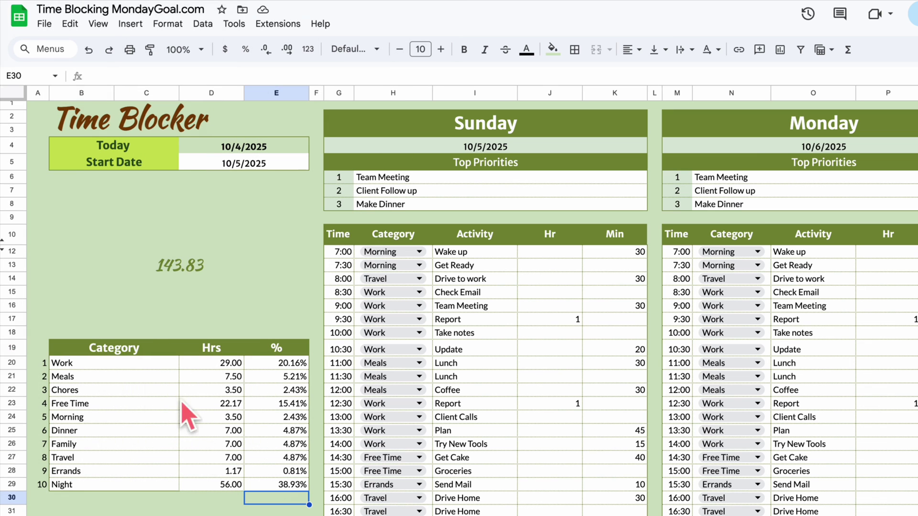
# Insert a chart from the category table B20:E29 and change it to the suggested Hrs pie chart.
pyautogui.moveTo(93, 329); pyautogui.dragTo(165, 378)
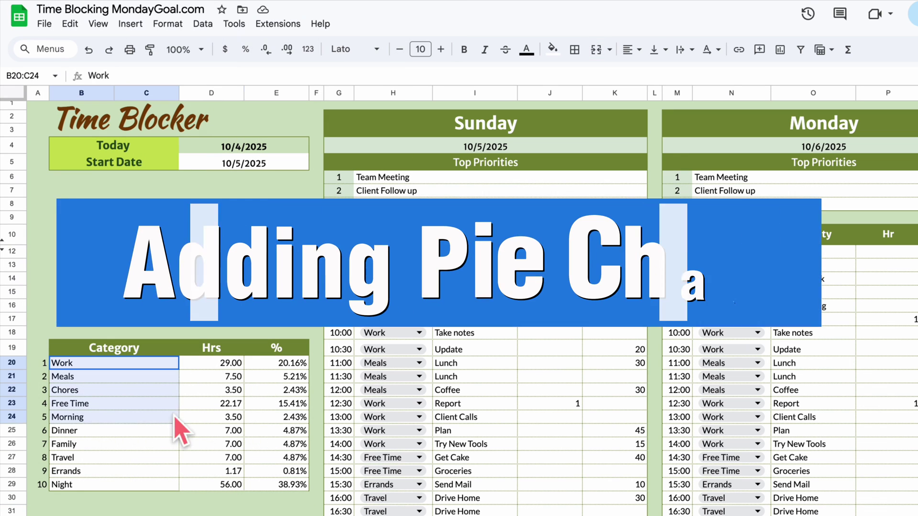
pyautogui.moveTo(181, 430); pyautogui.dragTo(299, 486)
pyautogui.click(130, 24)
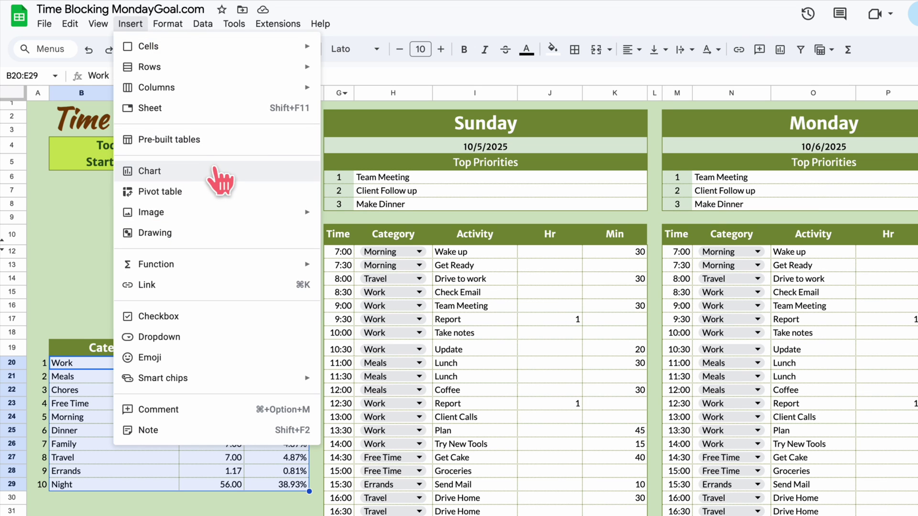
pyautogui.click(216, 172)
pyautogui.click(903, 146)
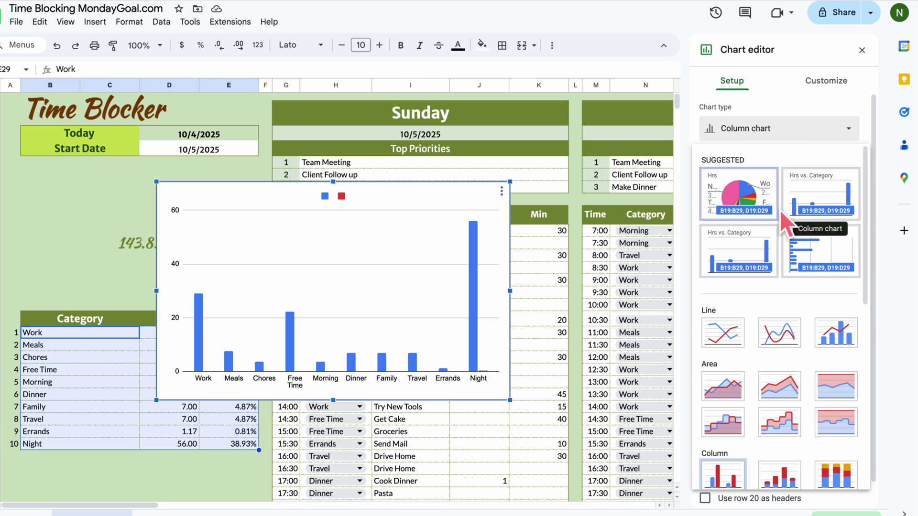
pyautogui.click(740, 196)
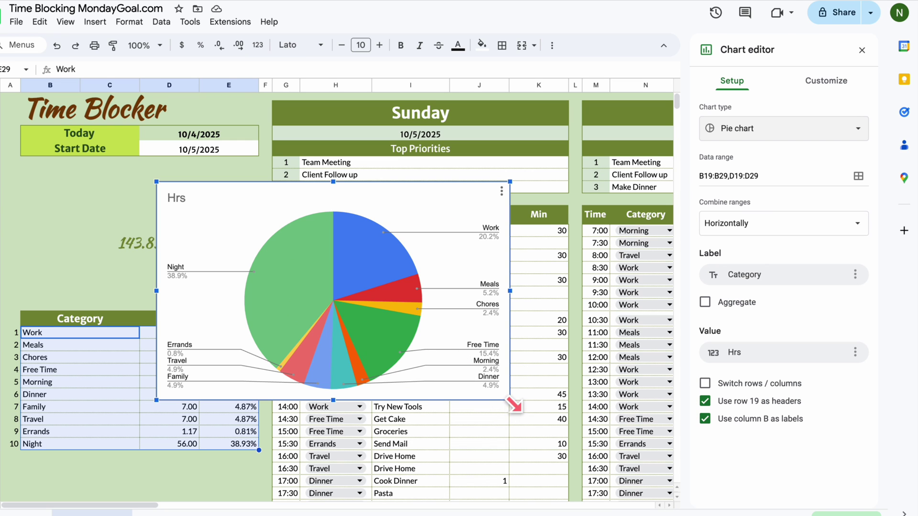
# Shrink the pie chart and fit it over columns B to E between the Start Date row and the category table header.
pyautogui.moveTo(510, 400); pyautogui.dragTo(373, 345)
pyautogui.moveTo(197, 272); pyautogui.dragTo(185, 273)
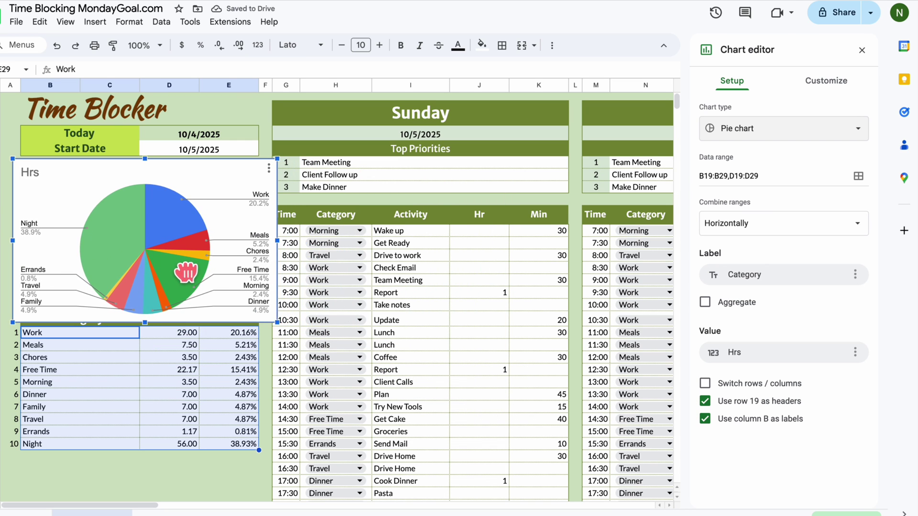
pyautogui.moveTo(277, 240); pyautogui.dragTo(261, 240)
pyautogui.moveTo(10, 237); pyautogui.dragTo(20, 240)
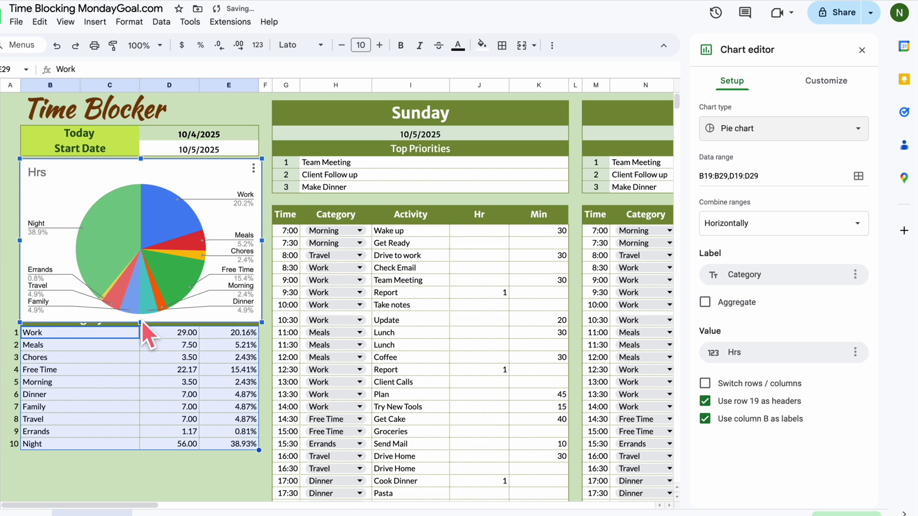
pyautogui.moveTo(141, 323); pyautogui.dragTo(140, 318)
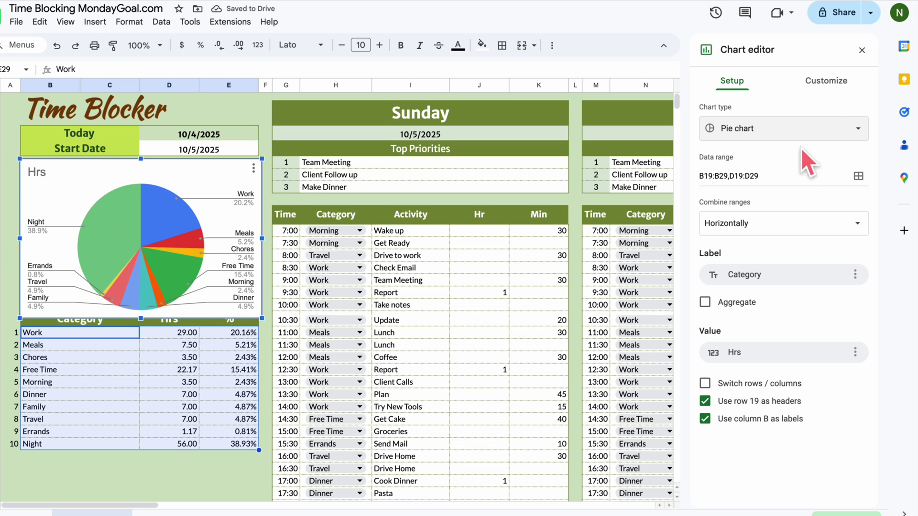
# Set the pie chart's background color and border color to None.
pyautogui.click(831, 85)
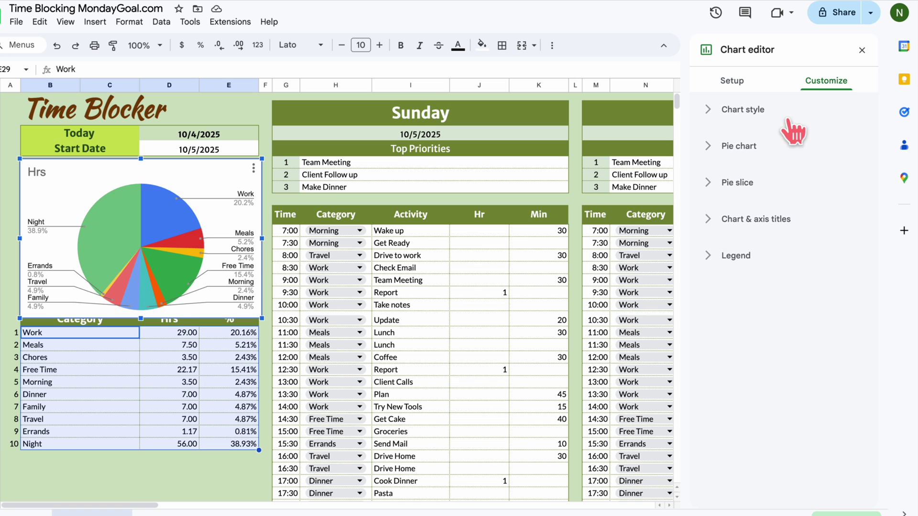
pyautogui.click(760, 111)
pyautogui.click(720, 157)
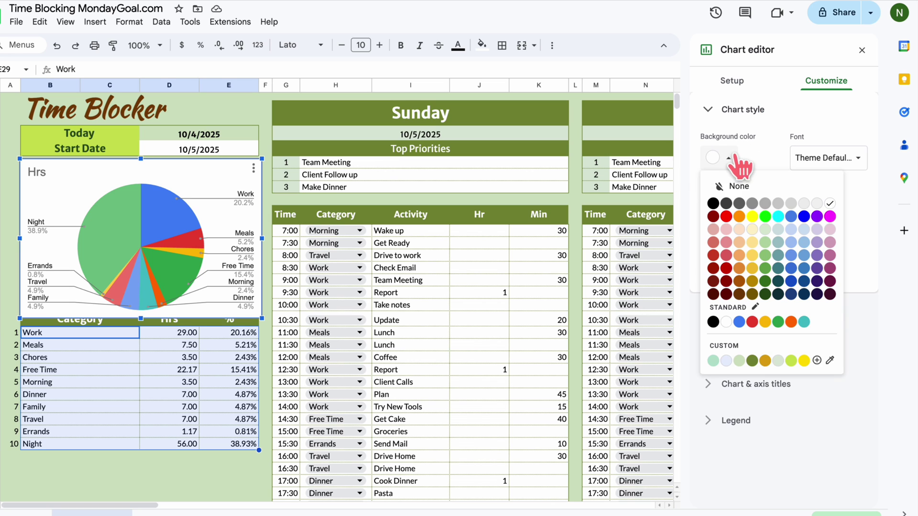
pyautogui.click(735, 187)
pyautogui.click(726, 207)
pyautogui.click(745, 240)
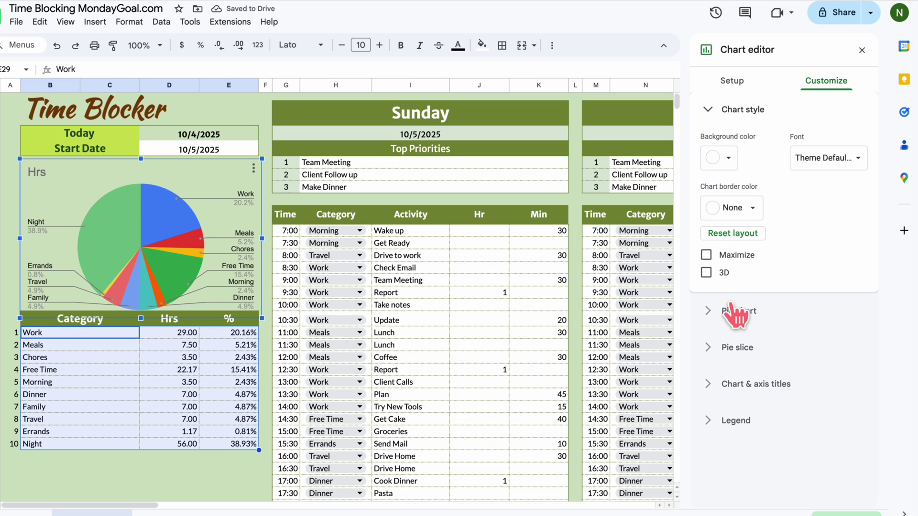
# Make the pie chart 3D and narrow it slightly to end at the edge of column E.
pyautogui.click(706, 272)
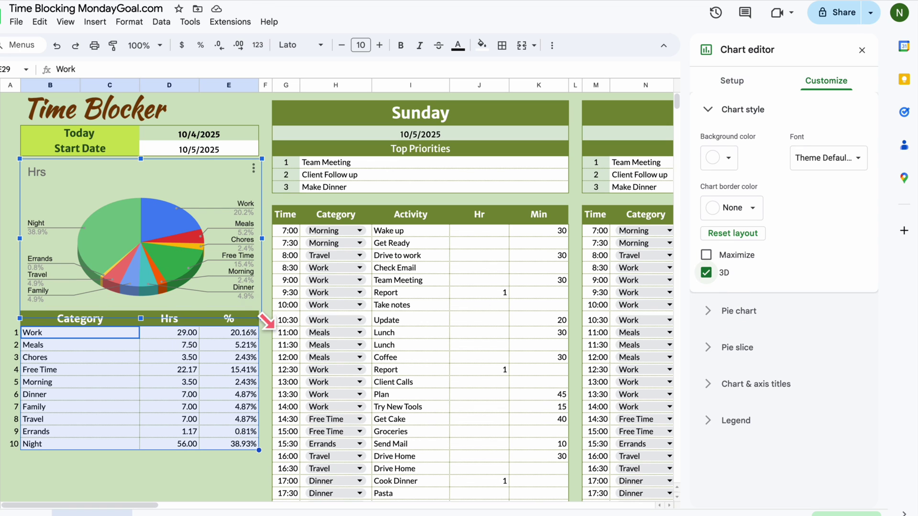
pyautogui.moveTo(267, 321); pyautogui.dragTo(262, 318)
pyautogui.moveTo(262, 236); pyautogui.dragTo(260, 237)
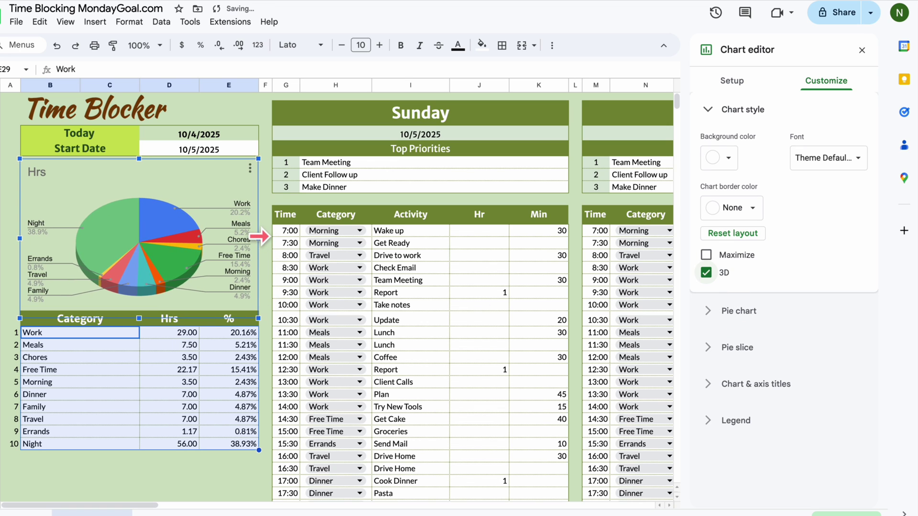
# Give the pie chart a 75% donut hole and nudge the chart slightly upward below the Start Date row.
pyautogui.click(738, 311)
pyautogui.click(741, 194)
pyautogui.click(717, 261)
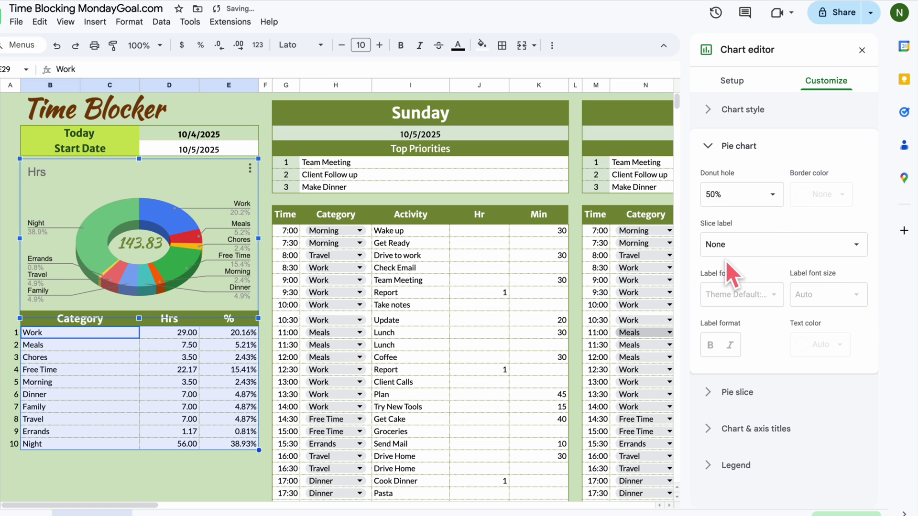
pyautogui.moveTo(189, 274); pyautogui.dragTo(190, 272)
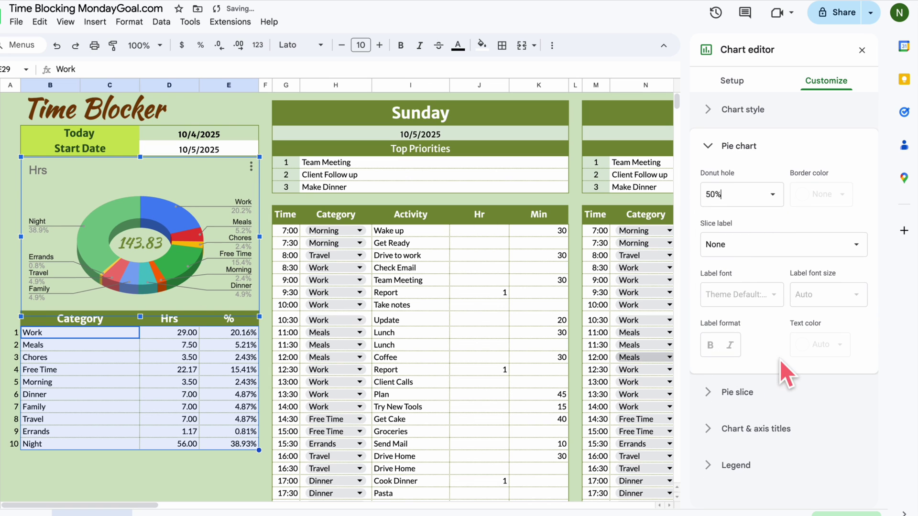
pyautogui.click(772, 194)
pyautogui.click(731, 278)
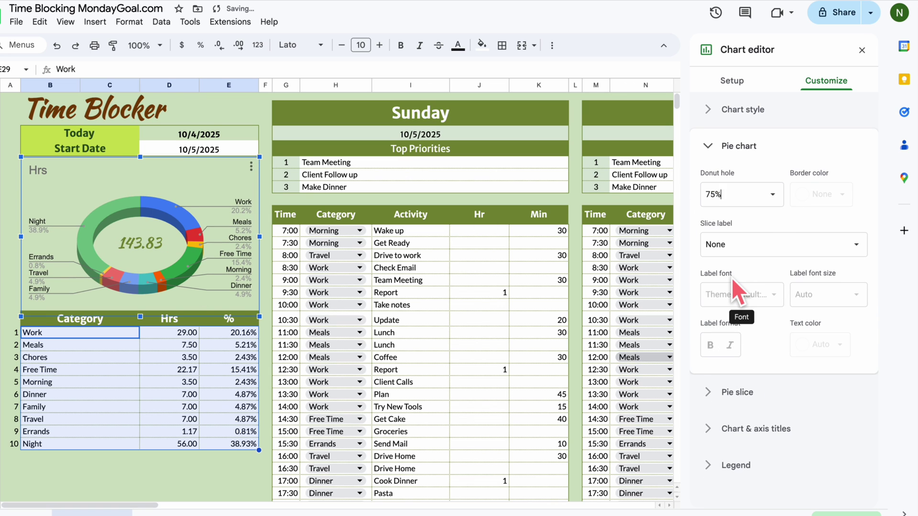
# Delete the chart's title text "Hrs".
pyautogui.click(721, 404)
pyautogui.click(739, 359)
pyautogui.doubleClick(712, 308)
pyautogui.press('BackSpace')
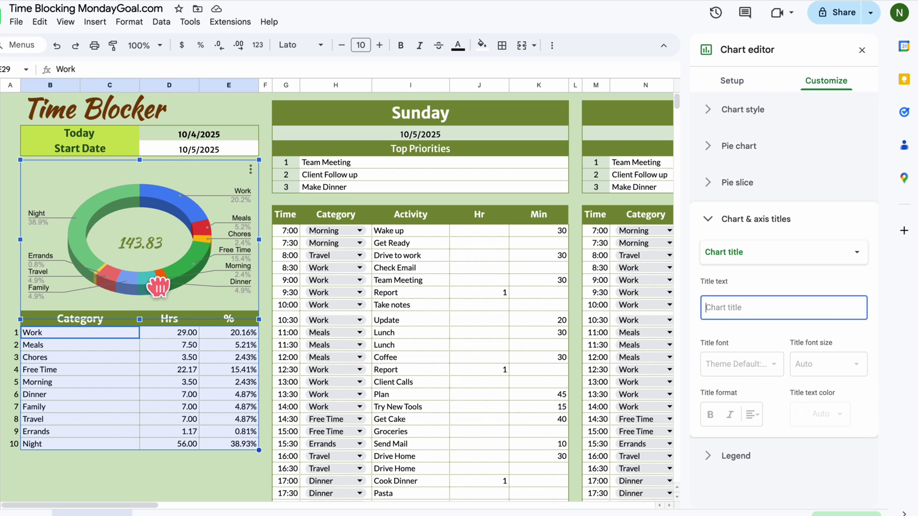
# Recolor the Work slice with the custom olive green and the Meals slice with the custom gold.
pyautogui.click(737, 182)
pyautogui.click(729, 262)
pyautogui.click(762, 466)
pyautogui.click(758, 216)
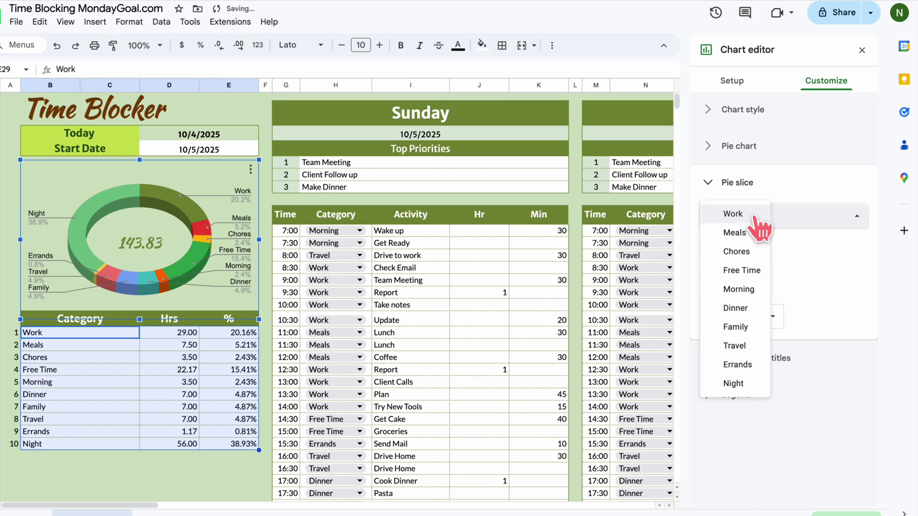
pyautogui.click(734, 232)
pyautogui.click(729, 262)
pyautogui.click(775, 466)
# Recolor the Night slice of the donut chart with the custom yellow.
pyautogui.click(758, 216)
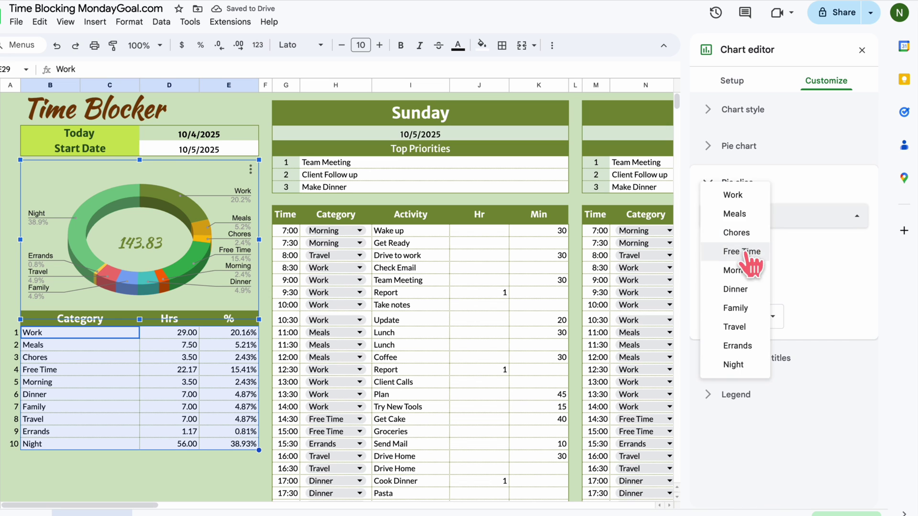
pyautogui.click(745, 252)
pyautogui.click(754, 223)
pyautogui.click(742, 235)
pyautogui.click(742, 223)
pyautogui.click(741, 252)
pyautogui.click(743, 224)
pyautogui.click(743, 236)
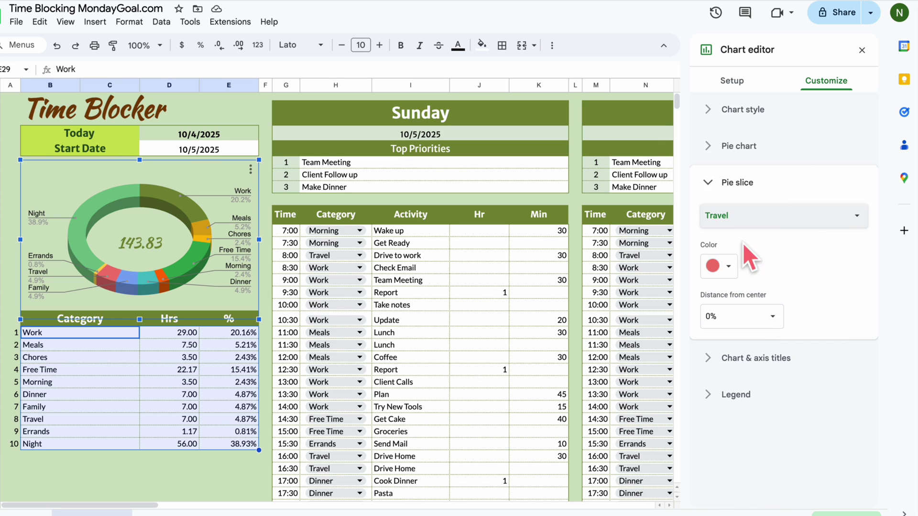
pyautogui.click(757, 216)
pyautogui.click(736, 235)
pyautogui.click(757, 216)
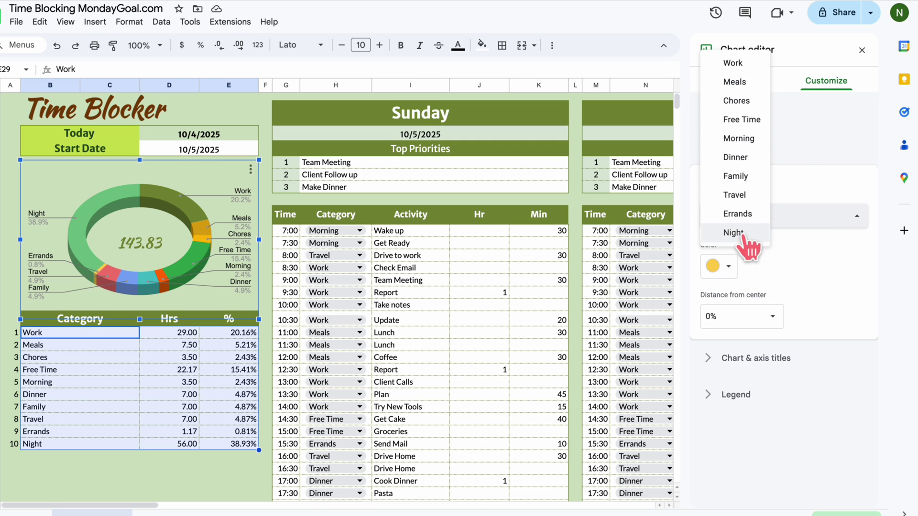
pyautogui.click(752, 231)
pyautogui.click(732, 267)
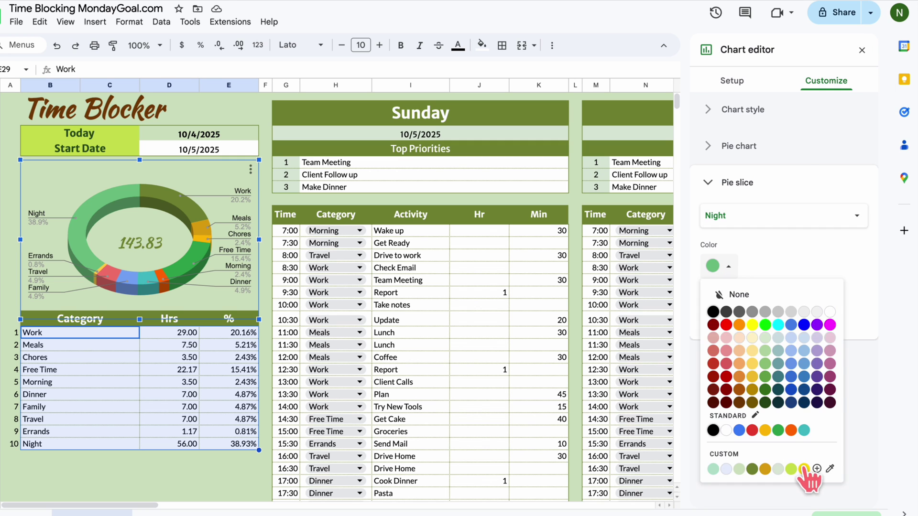
pyautogui.click(805, 469)
# Recolor the Errands slice blue and close the chart editor.
pyautogui.click(758, 216)
pyautogui.click(737, 218)
pyautogui.click(719, 267)
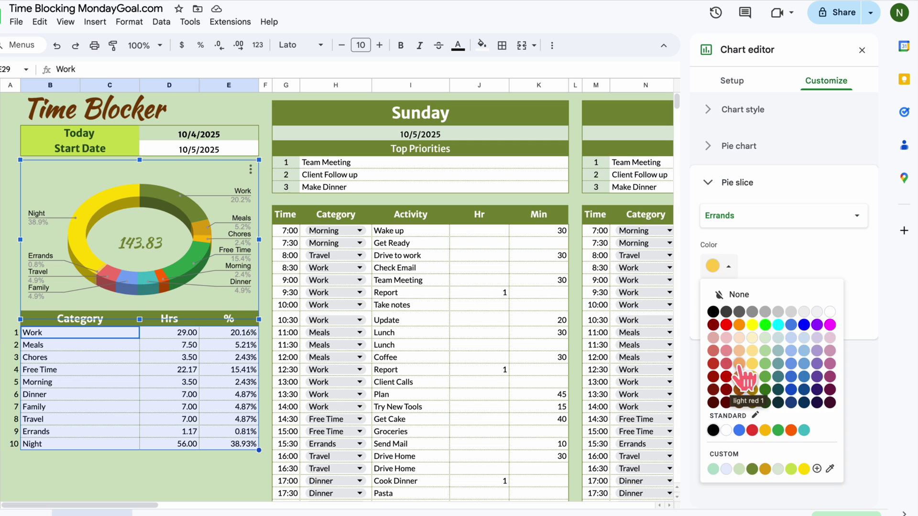
pyautogui.click(811, 379)
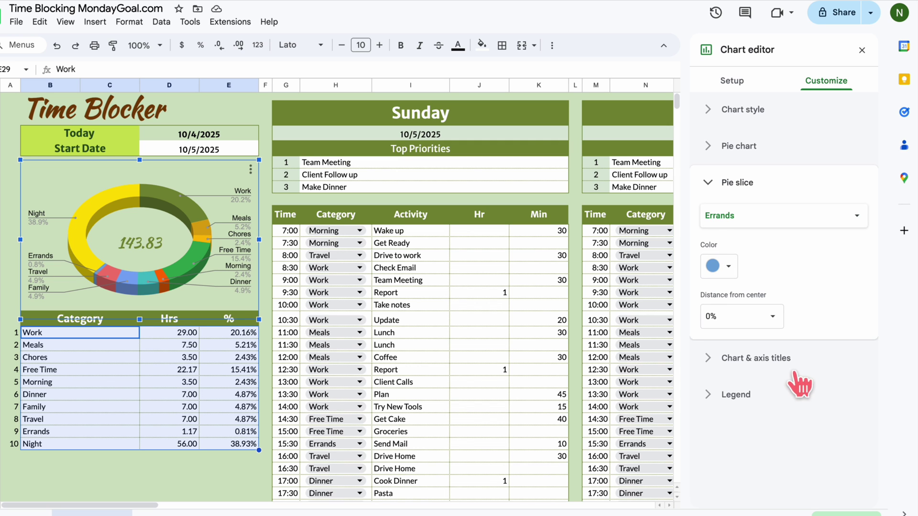
pyautogui.click(862, 50)
# Fill the empty block B32:E46 below the category table with white.
pyautogui.scroll(-4, 72, 393)
pyautogui.moveTo(31, 310); pyautogui.dragTo(225, 499)
pyautogui.click(482, 45)
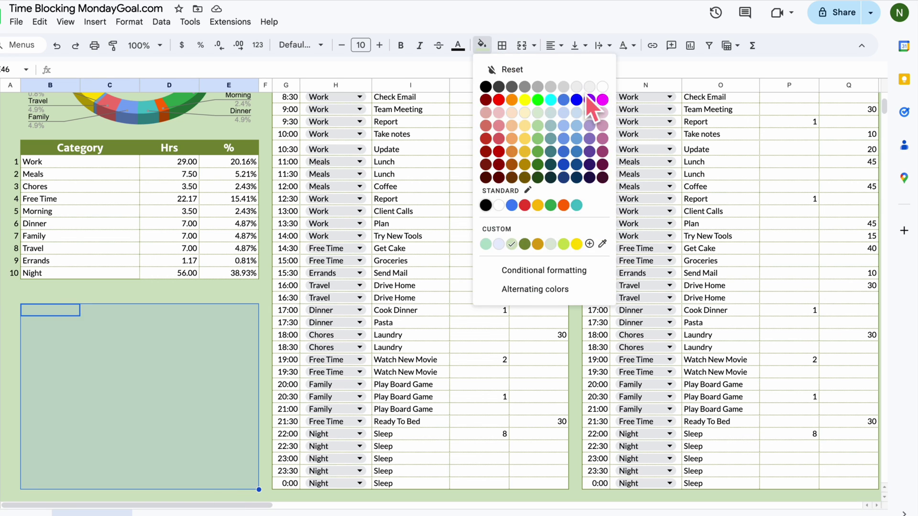
pyautogui.click(594, 97)
# Change the border line style and give B32:E46 only horizontal inner borders, like ruled note lines.
pyautogui.click(502, 45)
pyautogui.click(529, 71)
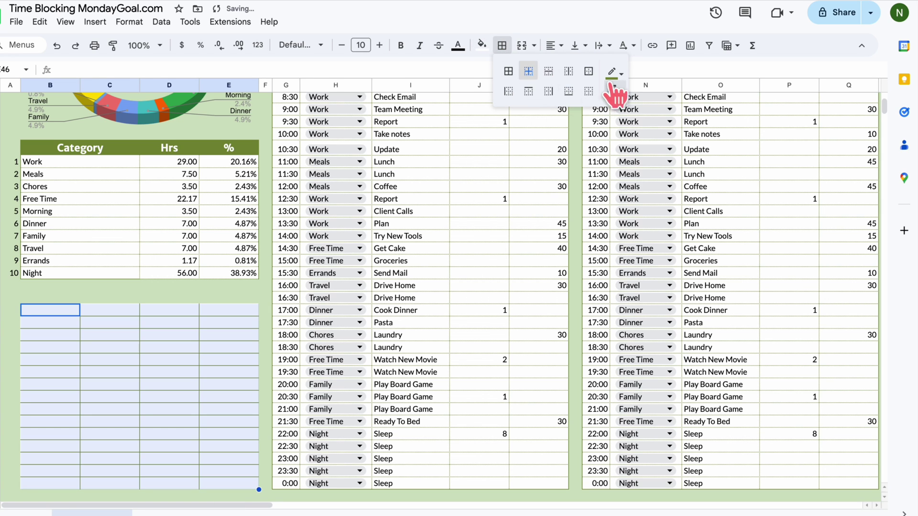
pyautogui.click(589, 71)
pyautogui.click(614, 88)
pyautogui.click(621, 166)
pyautogui.click(528, 71)
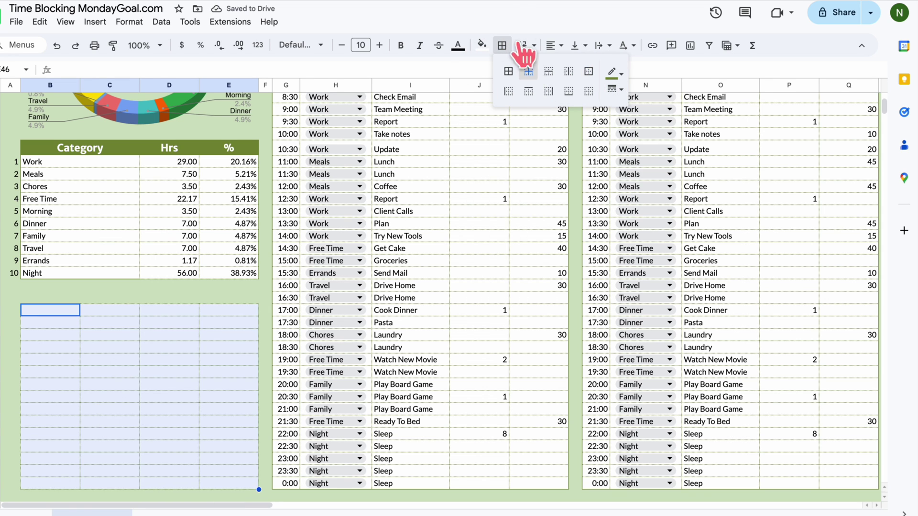
pyautogui.click(589, 91)
pyautogui.click(549, 71)
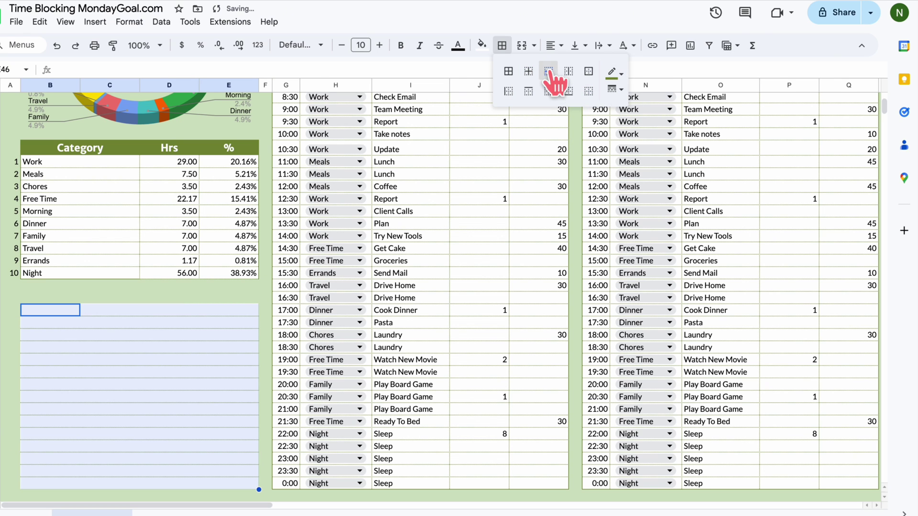
pyautogui.click(120, 285)
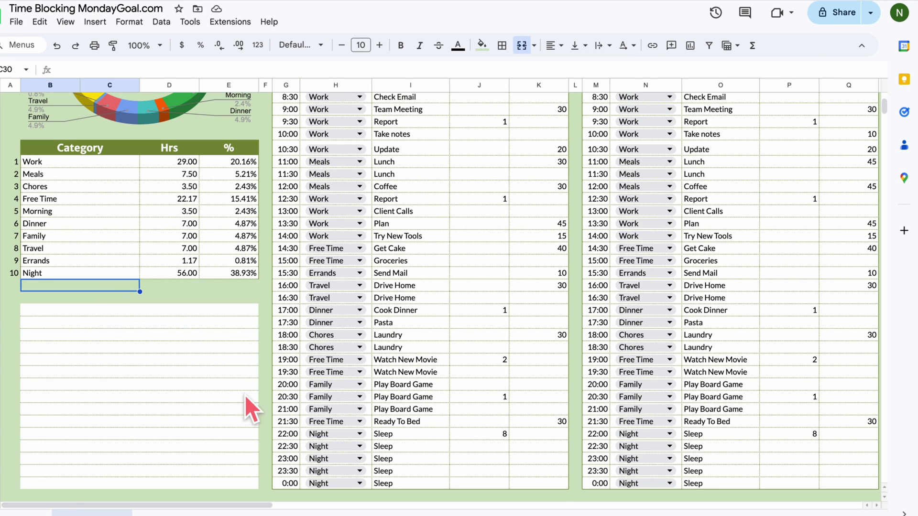
# Set the sheet's zoom to 75%.
pyautogui.scroll(4, 245, 395)
pyautogui.hscroll(20, 552, 409)
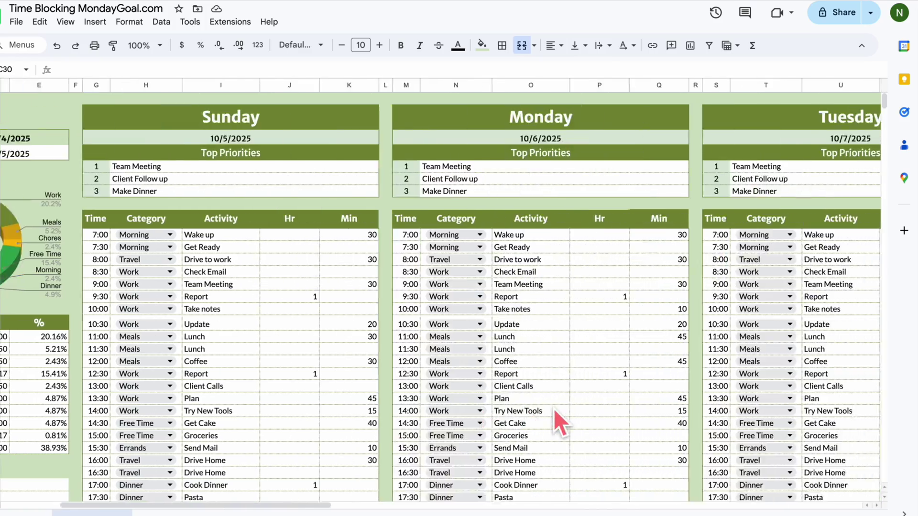
pyautogui.hscroll(-20, 551, 408)
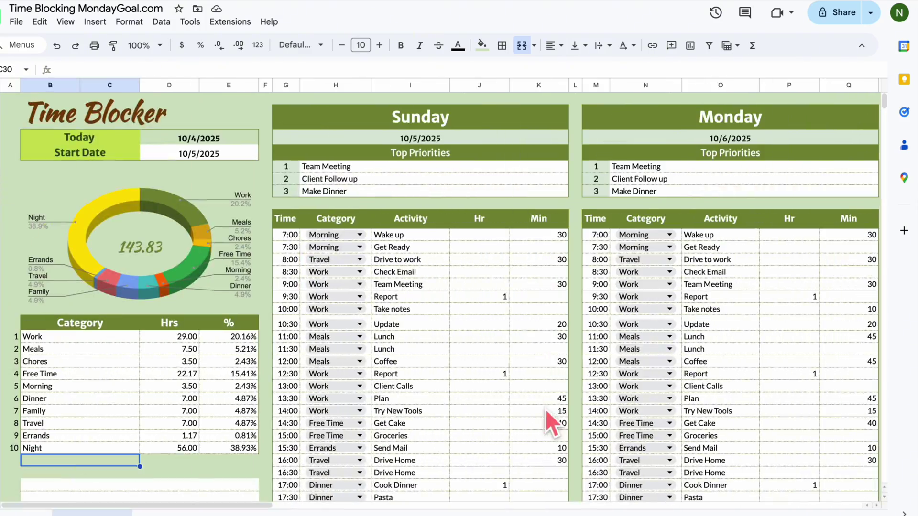
pyautogui.click(158, 45)
pyautogui.click(150, 82)
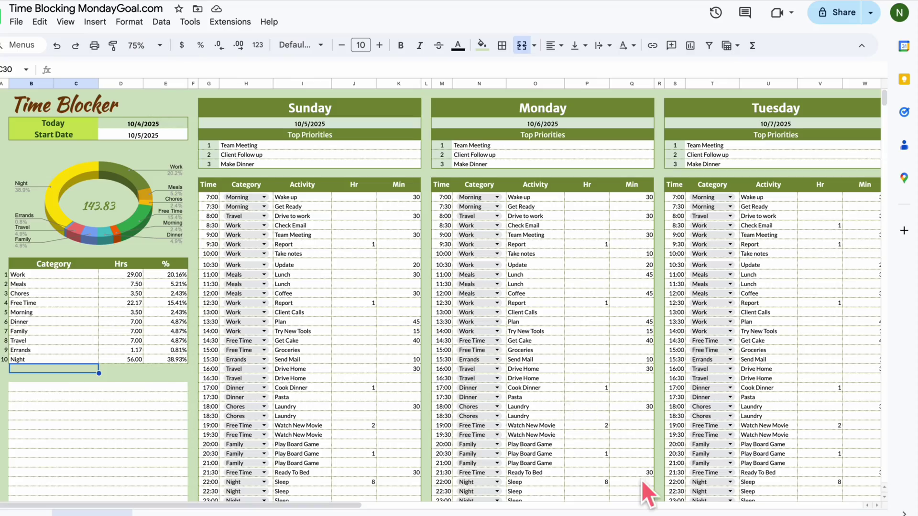
pyautogui.click(158, 45)
pyautogui.click(140, 67)
pyautogui.click(152, 46)
pyautogui.click(140, 86)
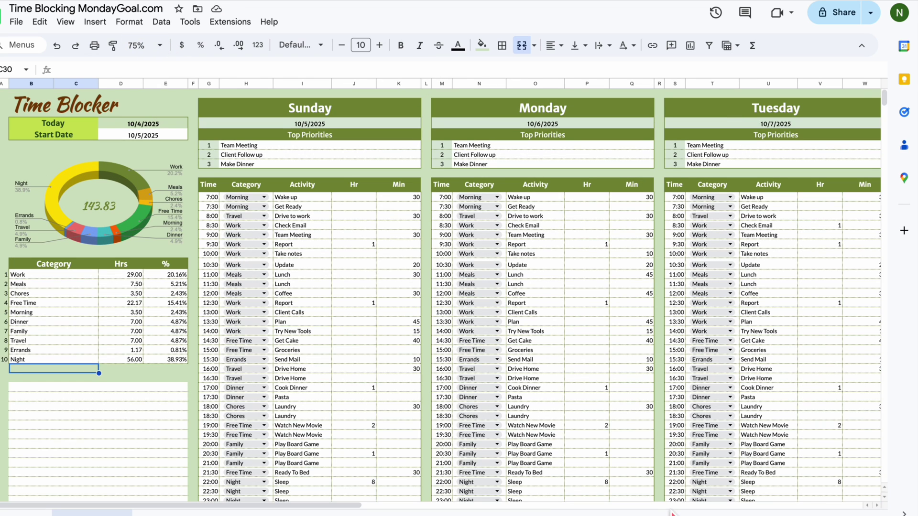
# Make row 1 above the Time Blocker title slightly taller.
pyautogui.click(0, 94)
pyautogui.moveTo(0, 98); pyautogui.dragTo(1, 102)
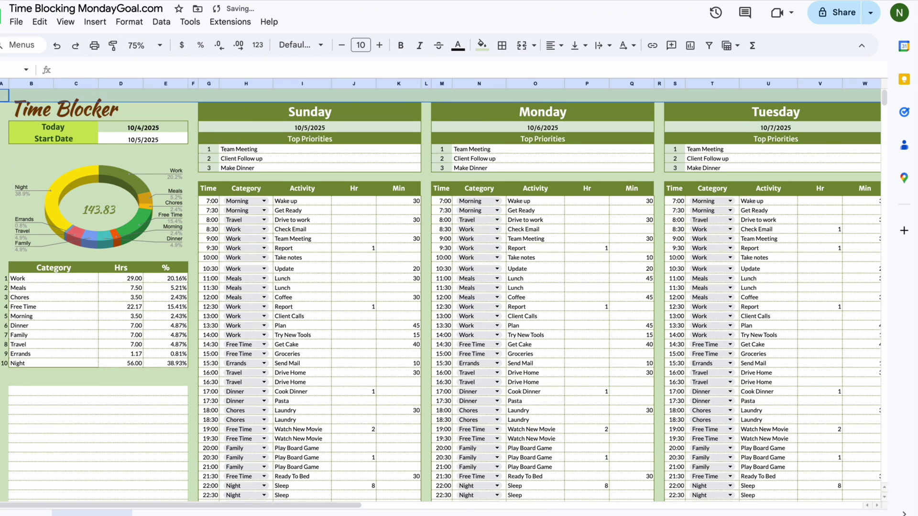
# Hide the numbers in A20:A29 by matching their text color to the light green background, and narrow column A slightly.
pyautogui.moveTo(5, 278); pyautogui.dragTo(6, 363)
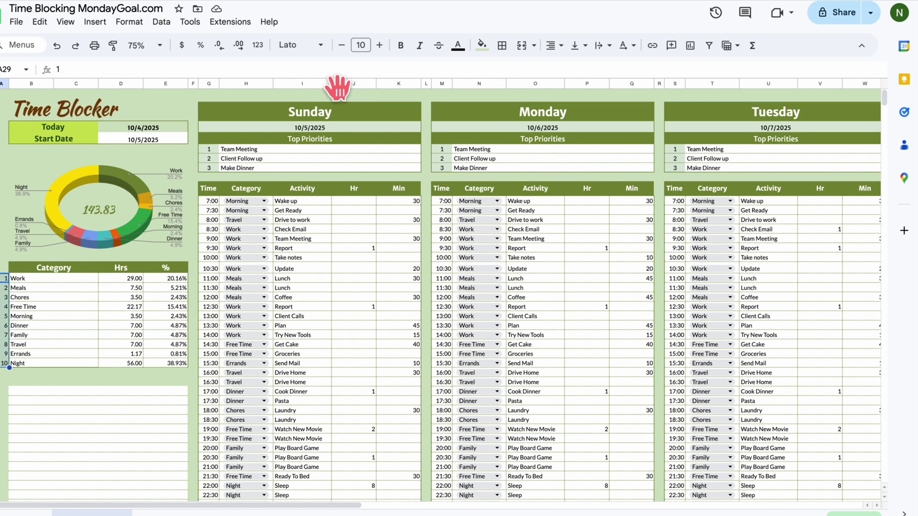
pyautogui.click(191, 373)
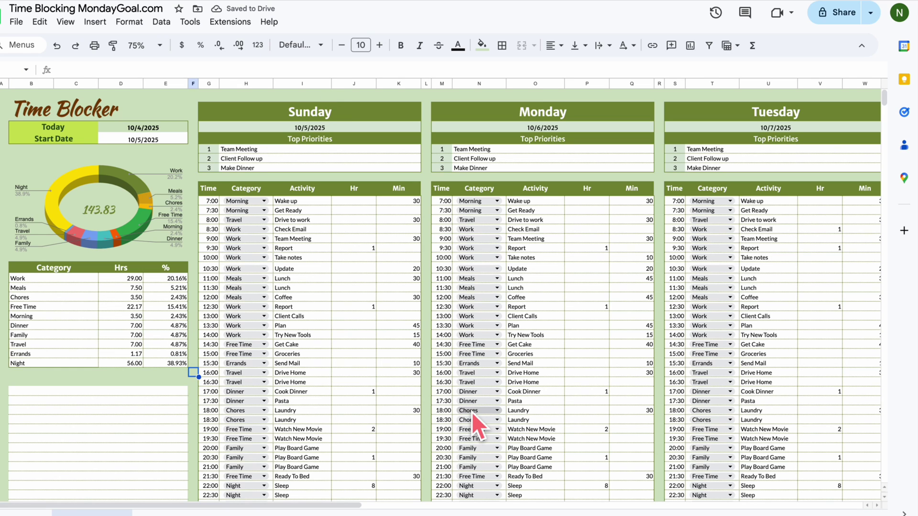
pyautogui.moveTo(8, 81); pyautogui.dragTo(5, 81)
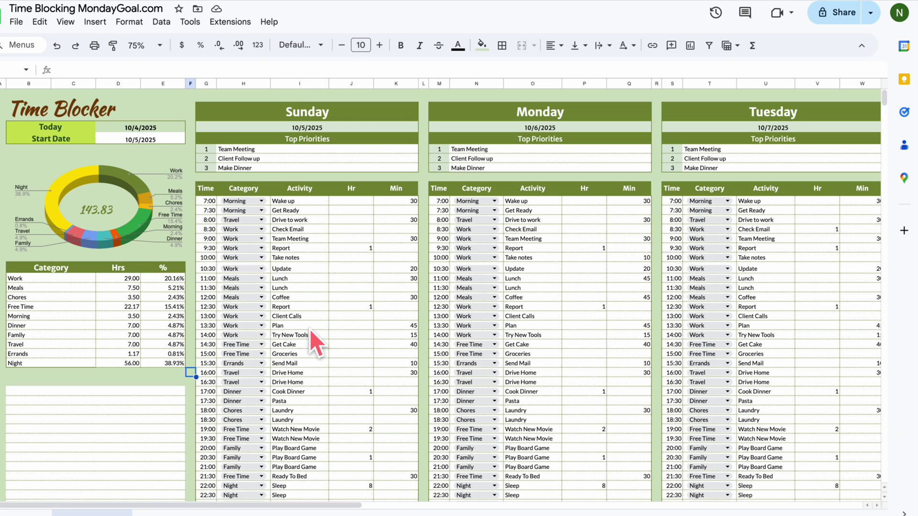